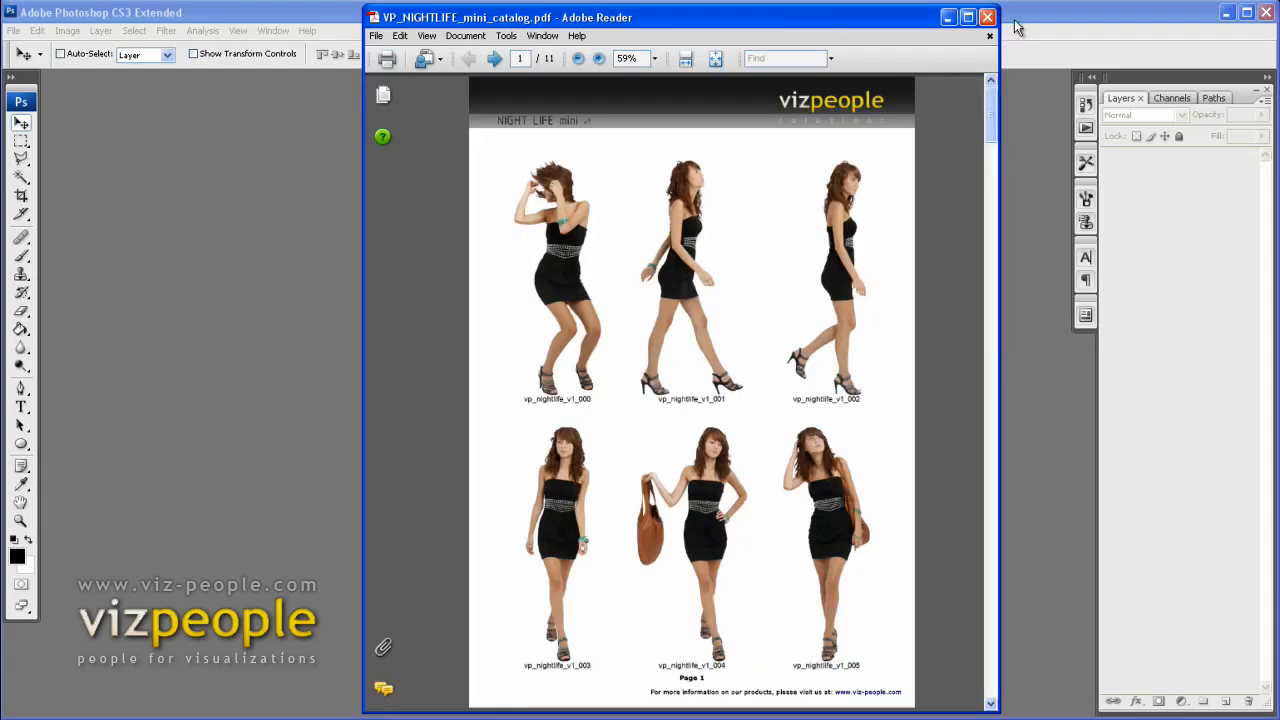
# Set the PDF catalog aside and open the interior image viz.psd from the tmp folder.
pyautogui.click(948, 17)
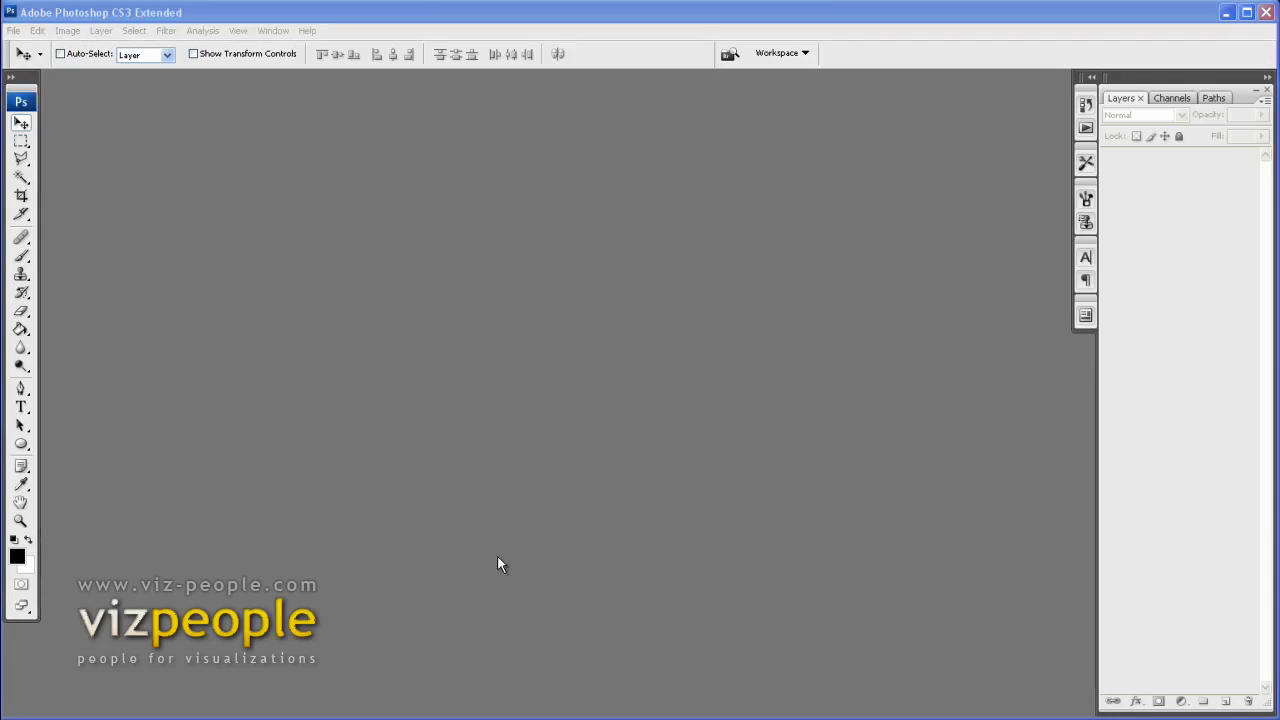
pyautogui.click(14, 30)
pyautogui.click(32, 63)
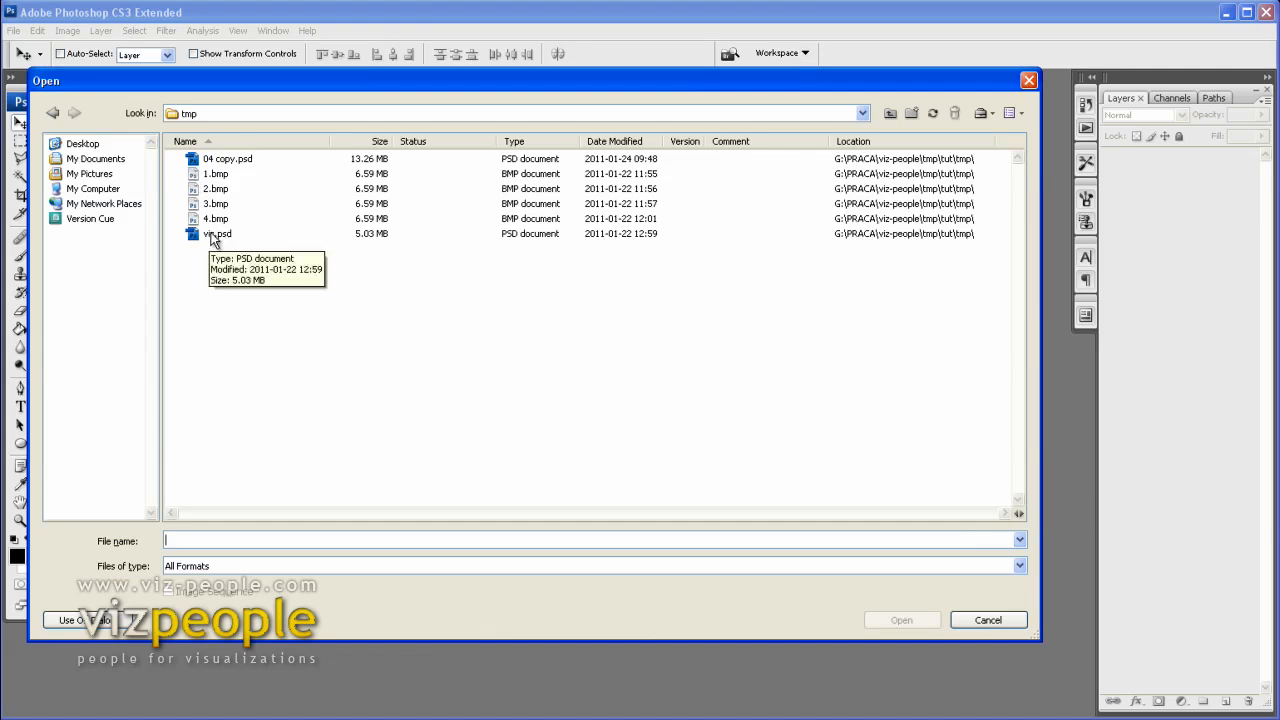
pyautogui.click(214, 235)
pyautogui.click(902, 620)
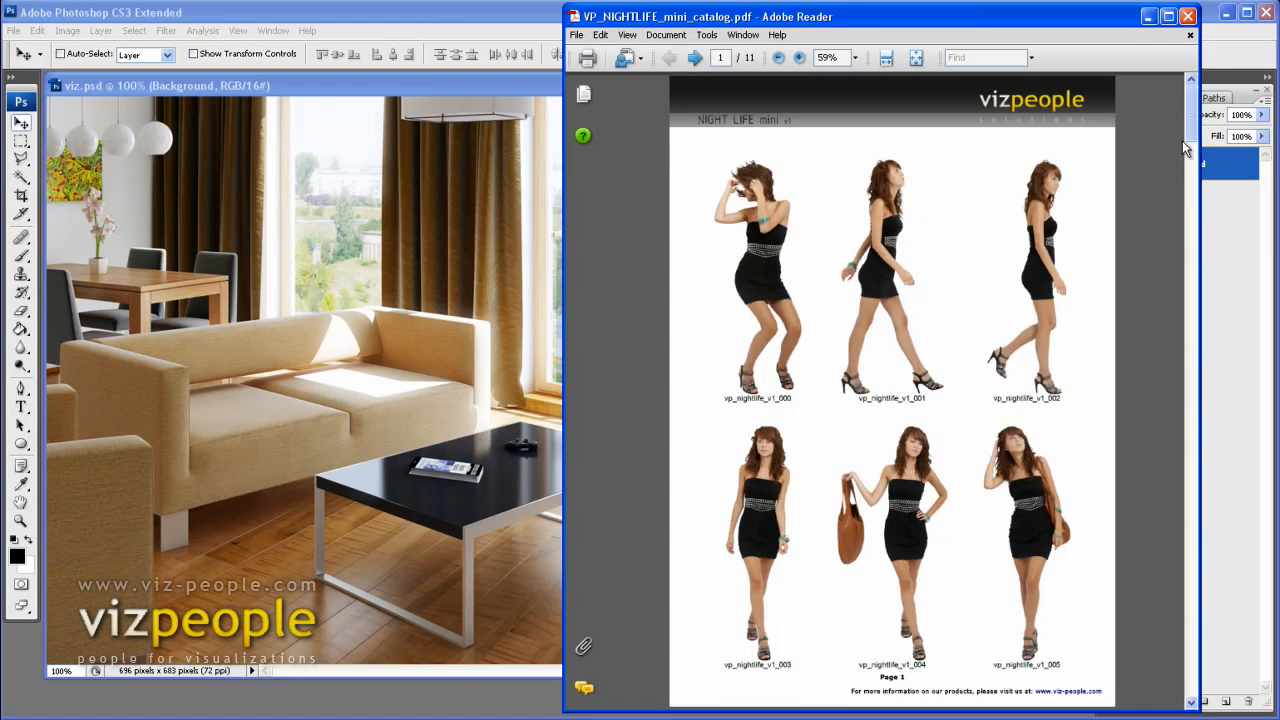
# Browse the VP_NIGHTLIFE_mini_catalog PDF through page 5 for a seated figure, and put the catalog away.
pyautogui.moveTo(1193, 117); pyautogui.dragTo(1186, 158)
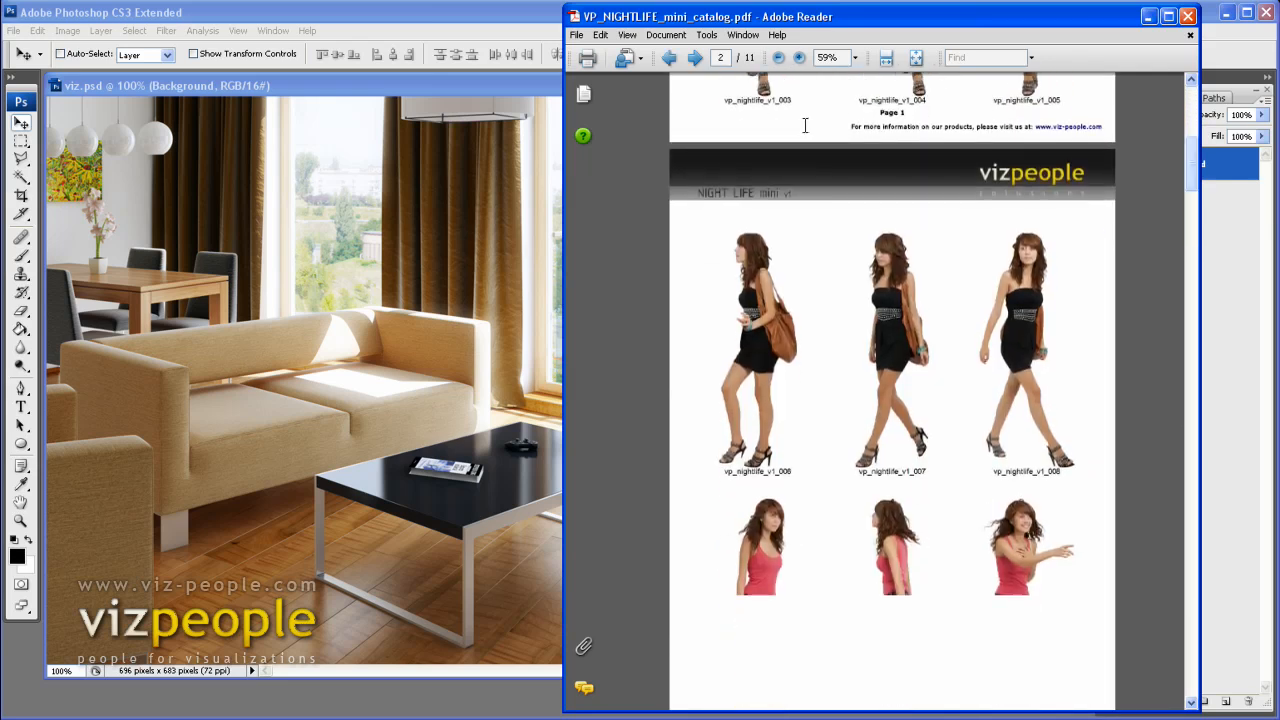
pyautogui.click(696, 60)
pyautogui.click(696, 60)
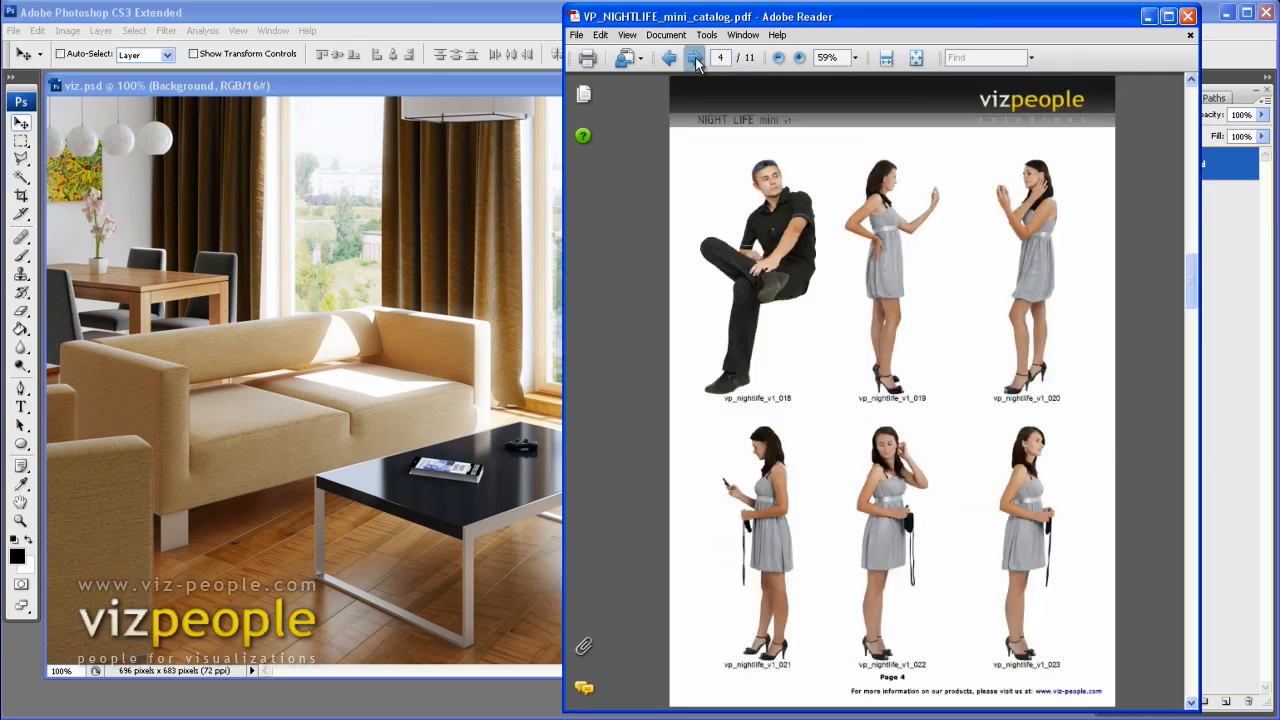
pyautogui.click(696, 60)
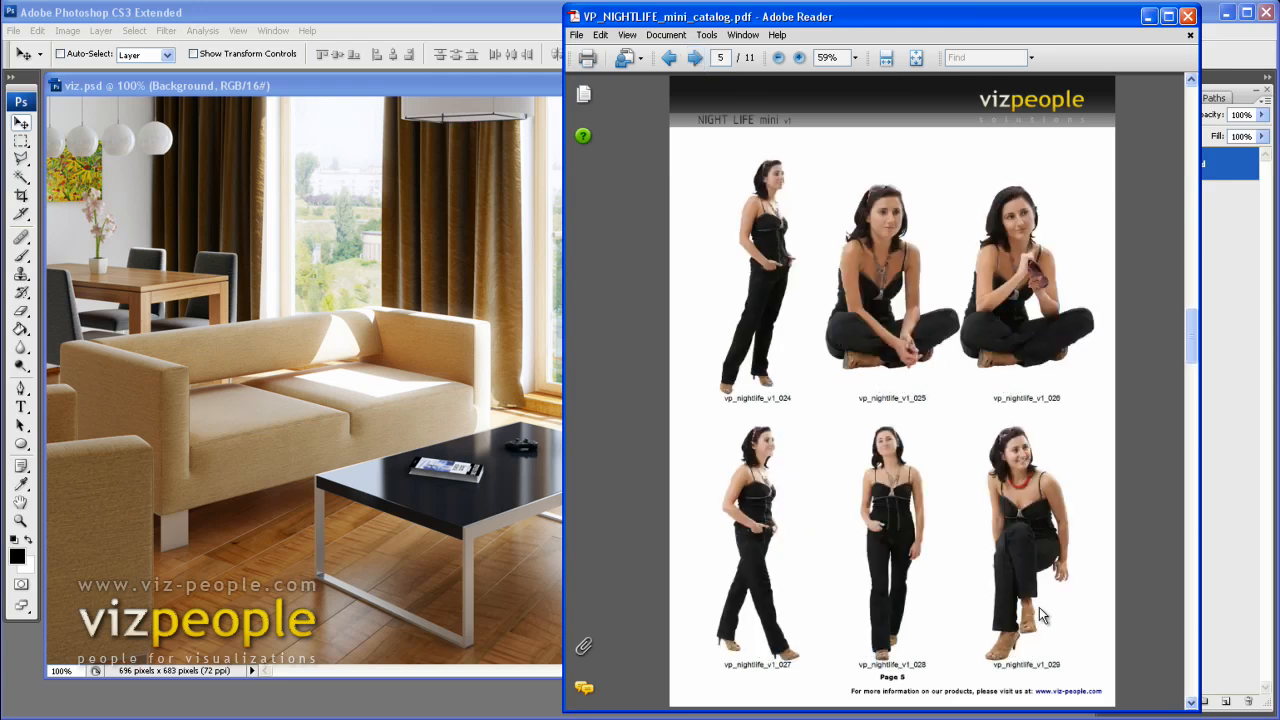
pyautogui.click(1148, 16)
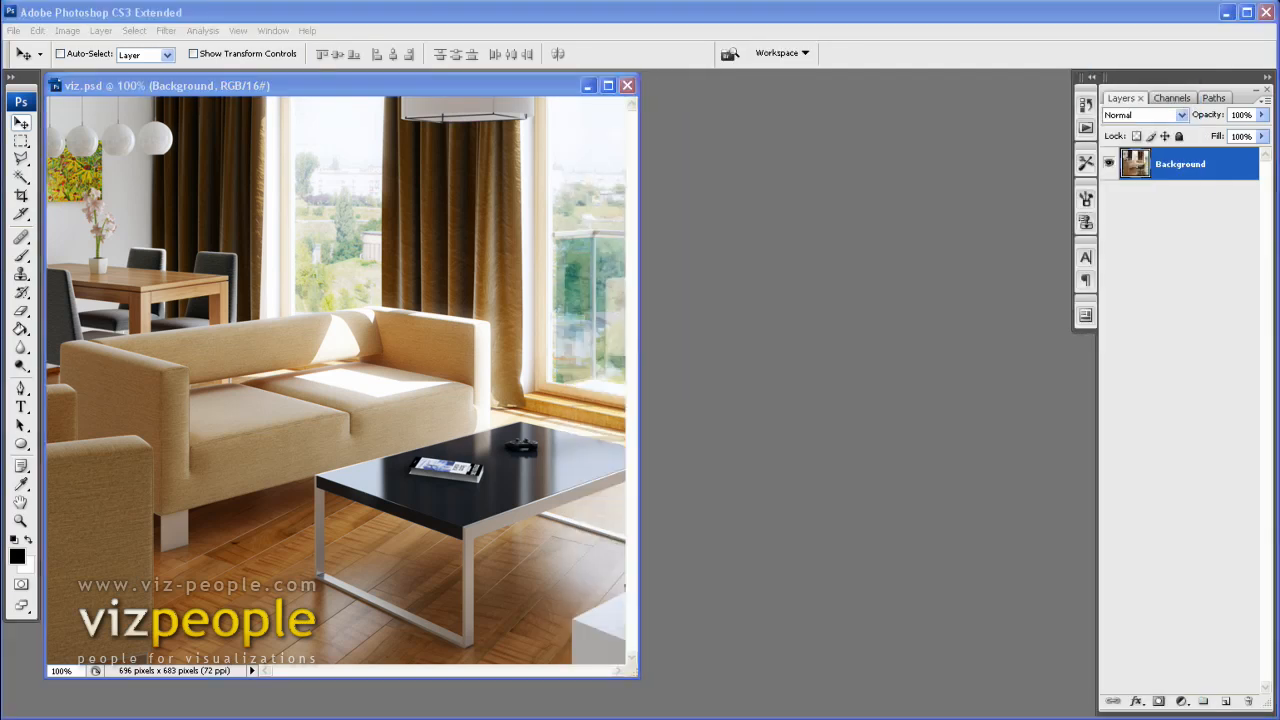
# Find the cut-out vp_nightlife_v1_029 in the NIGHTLIFE_mini_v1 PNG folder and open it in Photoshop.
pyautogui.hotkey('alt', 'Tab')
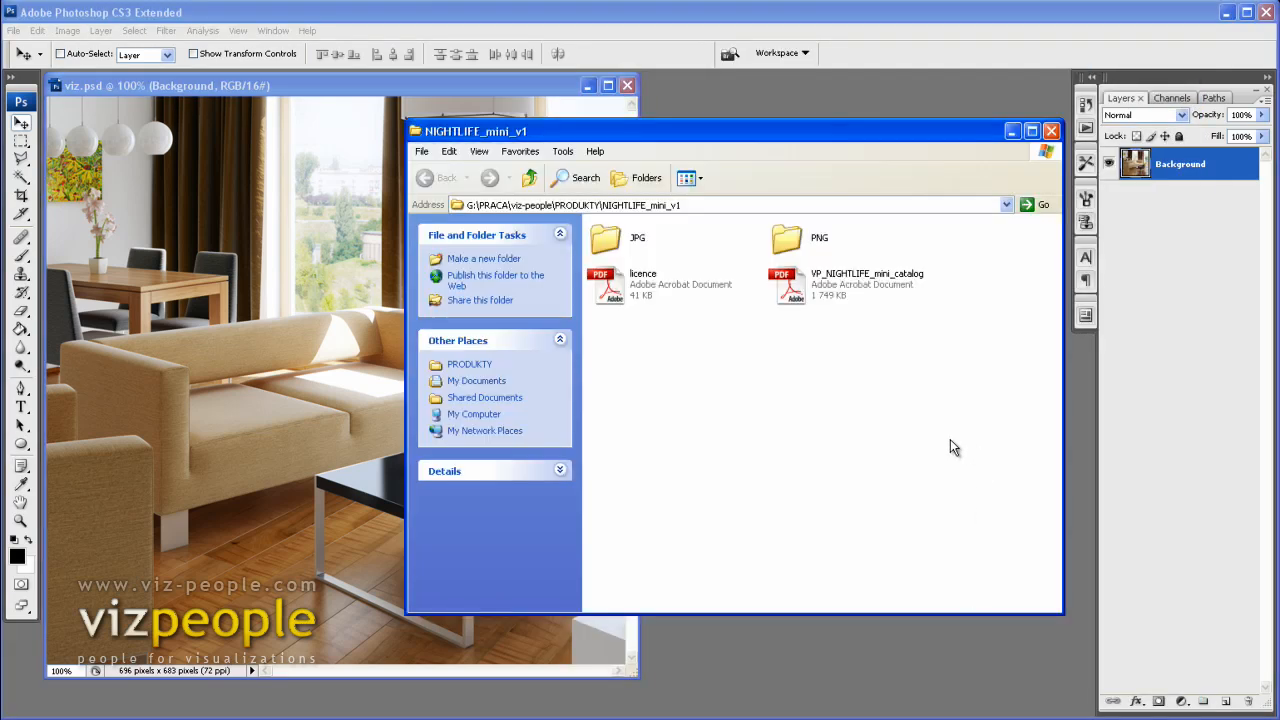
pyautogui.doubleClick(792, 238)
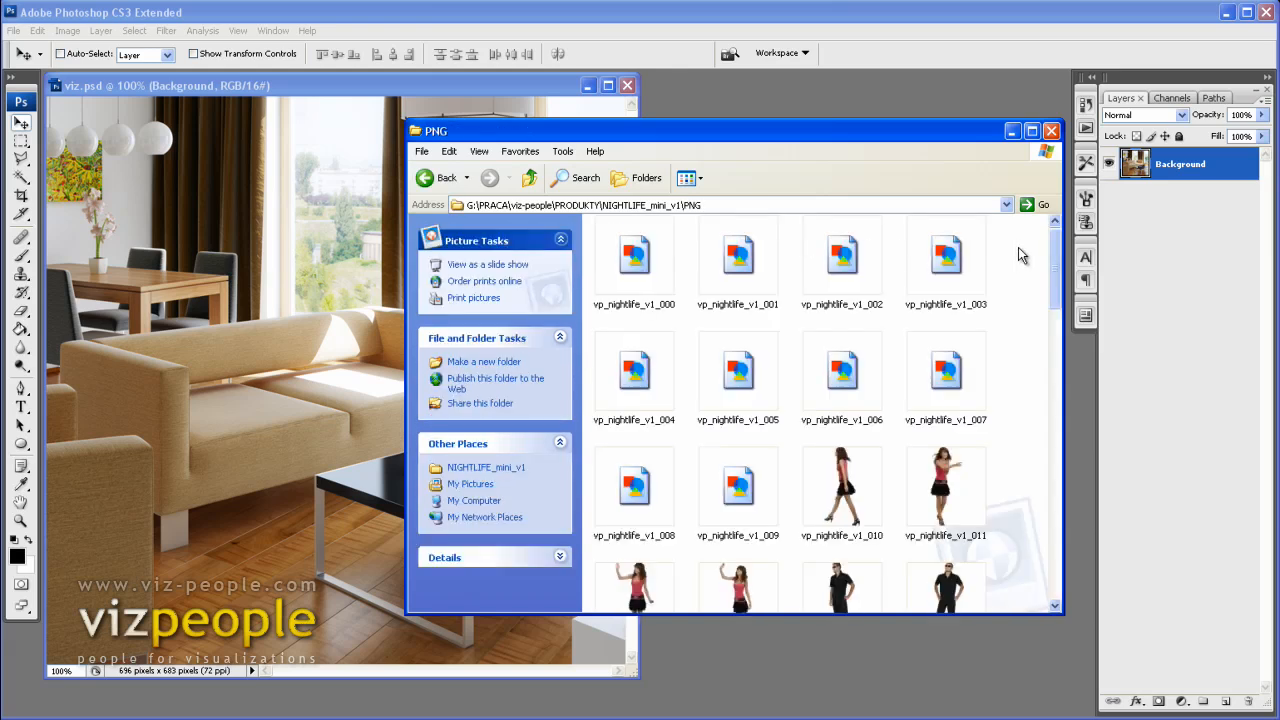
pyautogui.moveTo(1055, 262); pyautogui.dragTo(1047, 396)
pyautogui.click(721, 440)
pyautogui.moveTo(839, 131); pyautogui.dragTo(1155, 119)
pyautogui.moveTo(1040, 432); pyautogui.dragTo(682, 480)
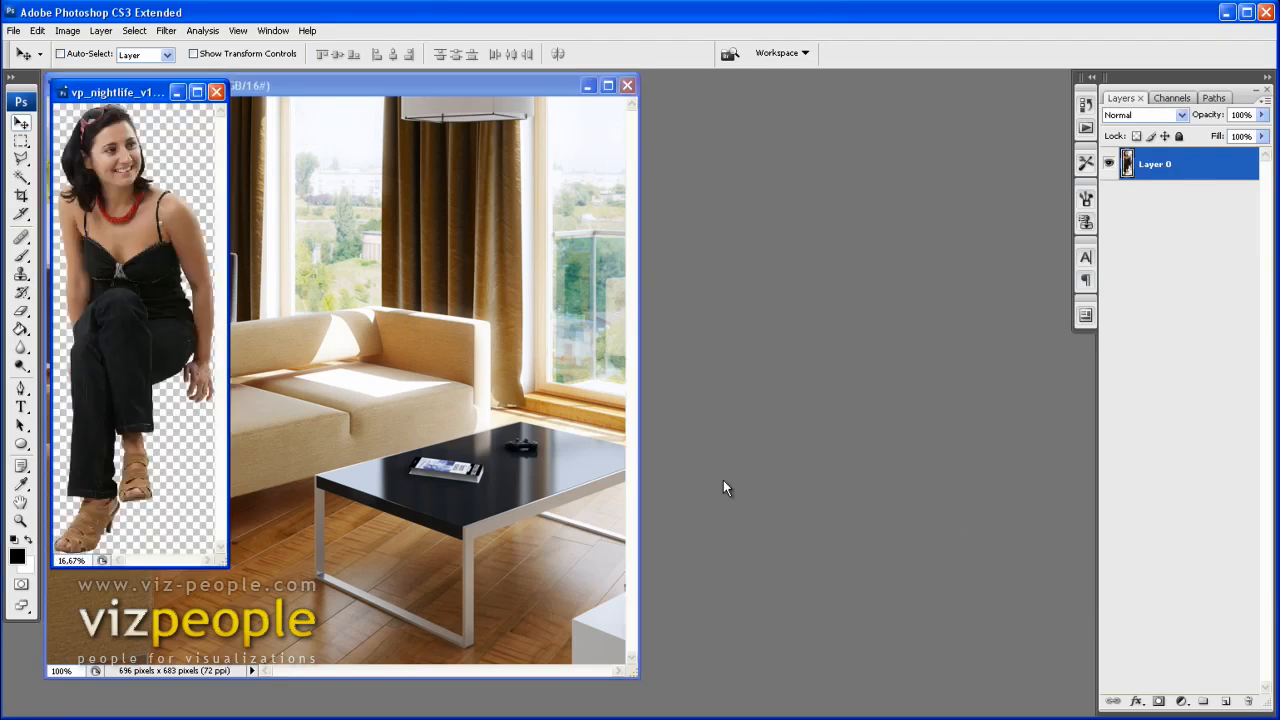
pyautogui.hotkey('alt', 'Tab')
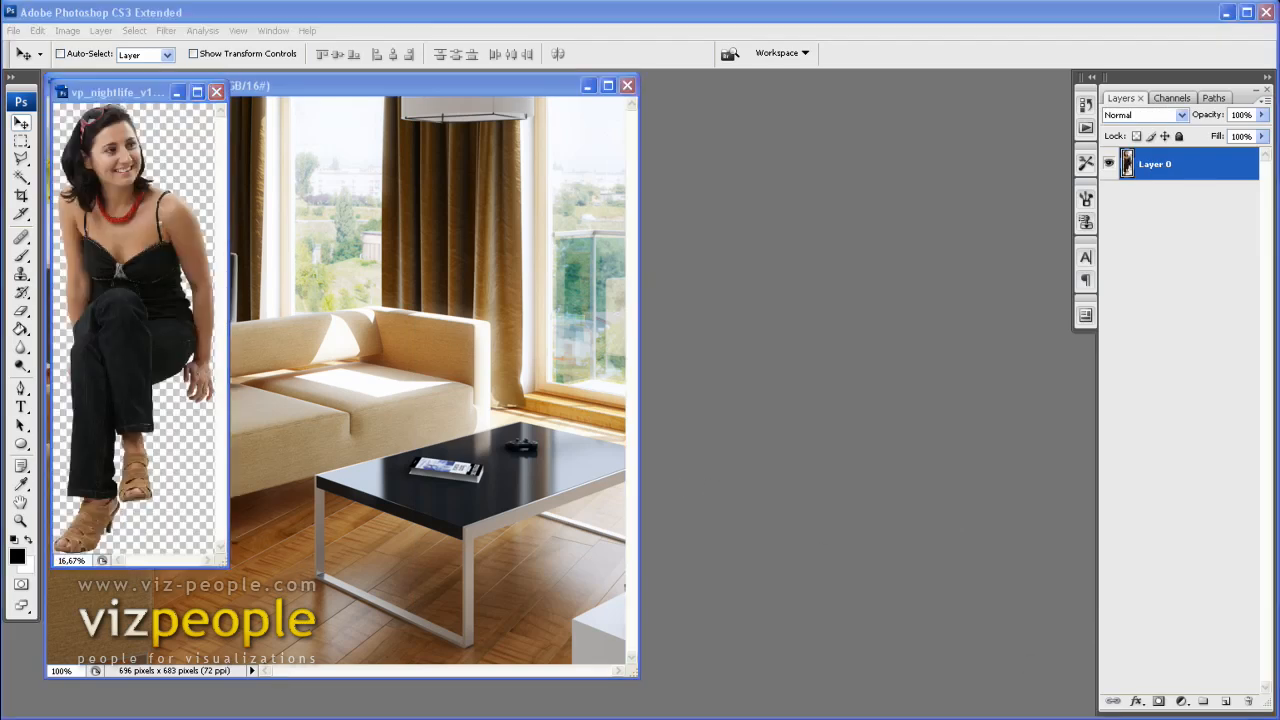
# Rename the cut-out woman's layer as Character.
pyautogui.click(1158, 165)
pyautogui.doubleClick(1156, 165)
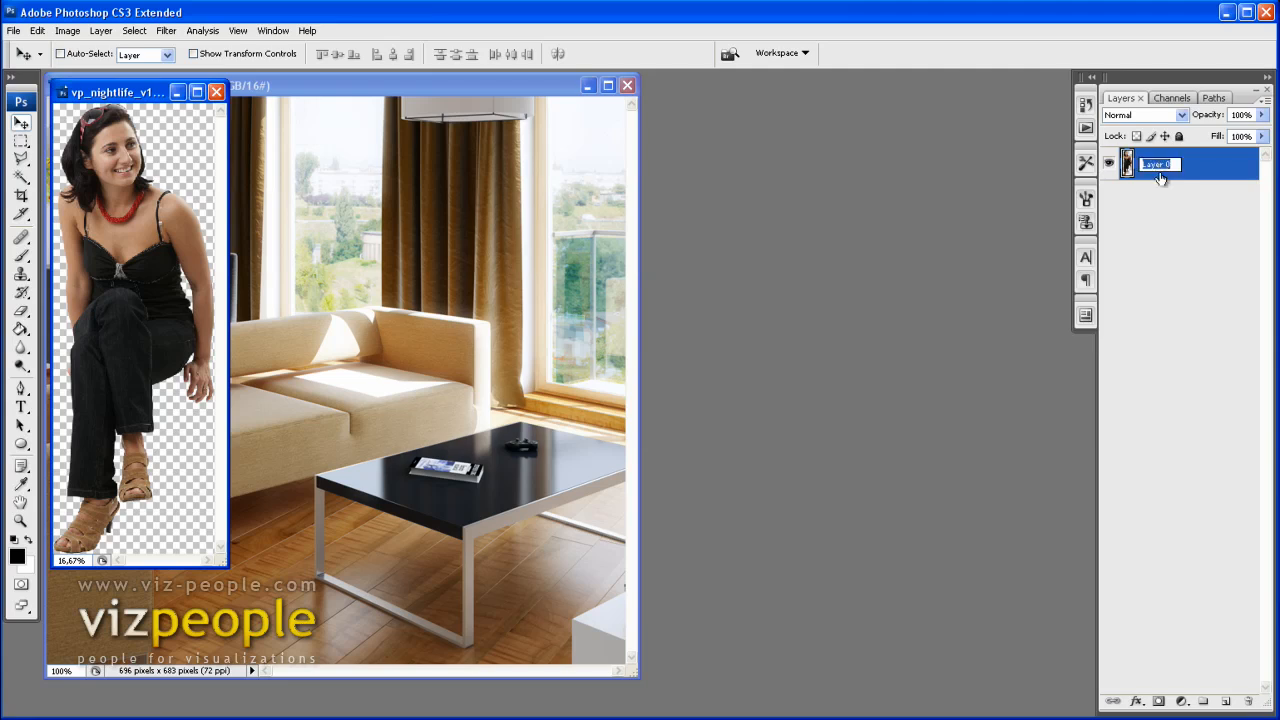
pyautogui.write('Character')
pyautogui.press('Return')
# Copy the Character layer into viz.psd and close the source PNG without saving changes.
pyautogui.moveTo(166, 95); pyautogui.dragTo(862, 163)
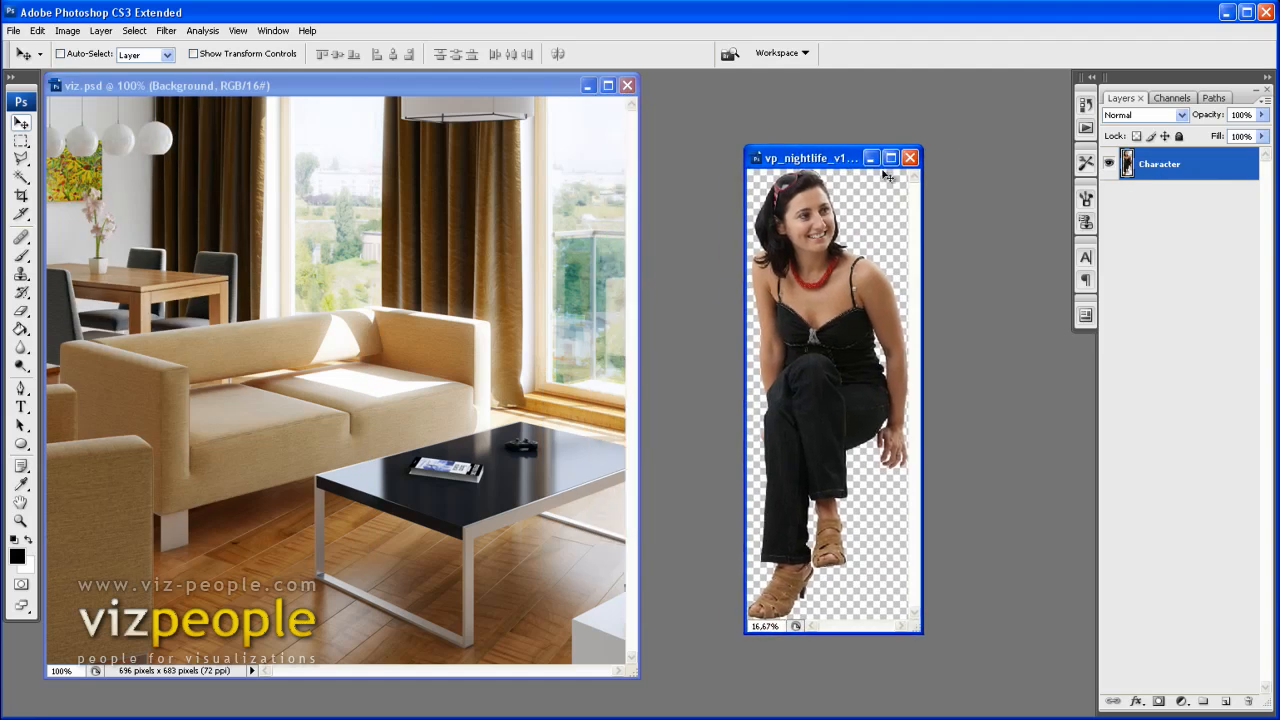
pyautogui.moveTo(1170, 170); pyautogui.dragTo(422, 320)
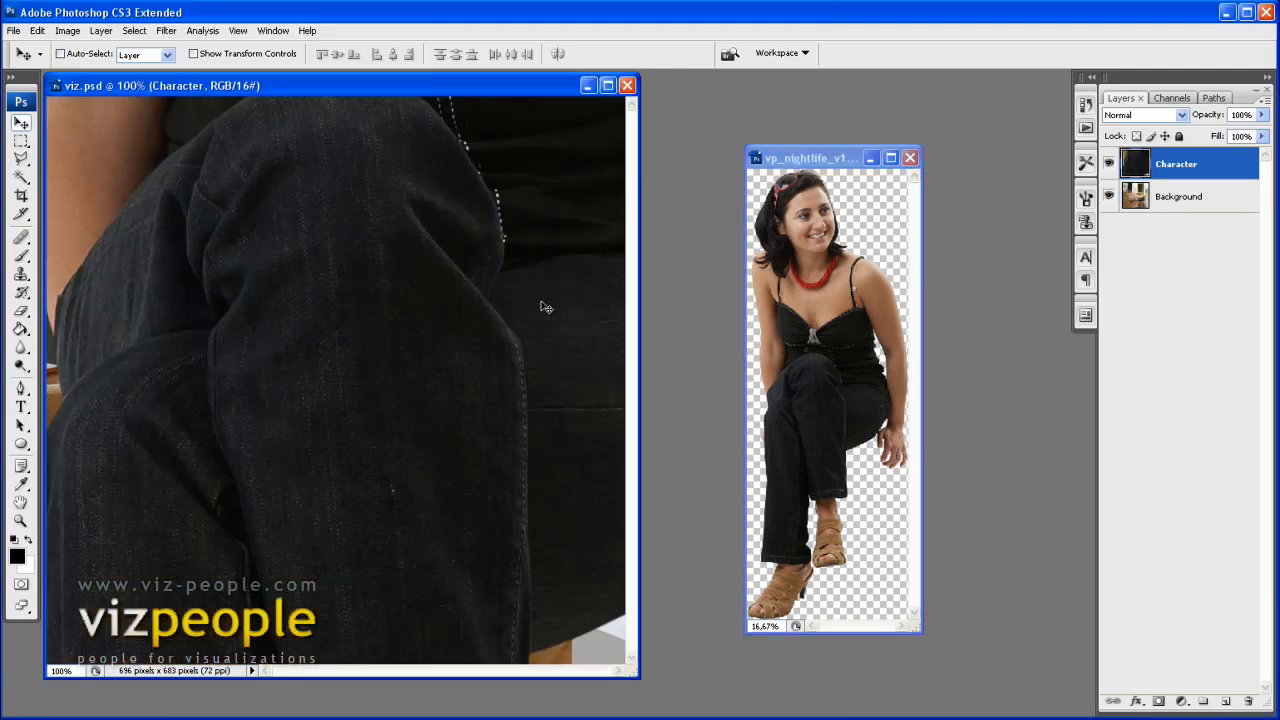
pyautogui.click(910, 158)
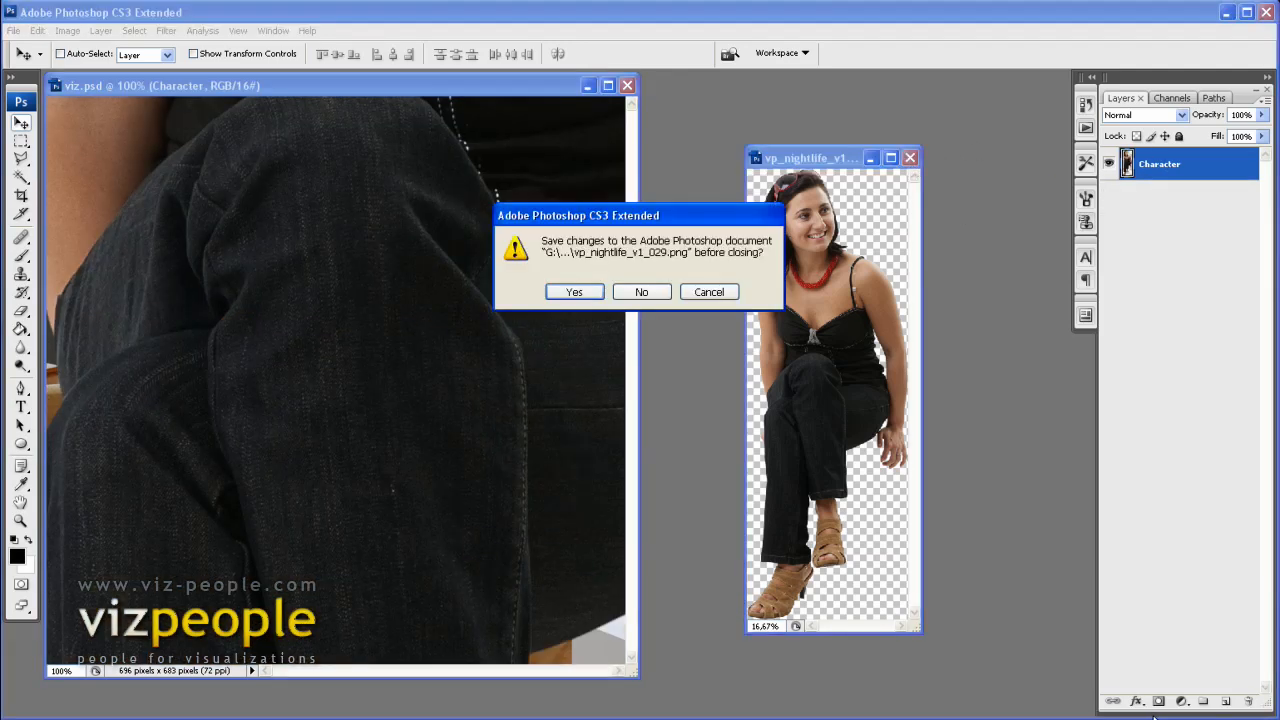
pyautogui.click(643, 293)
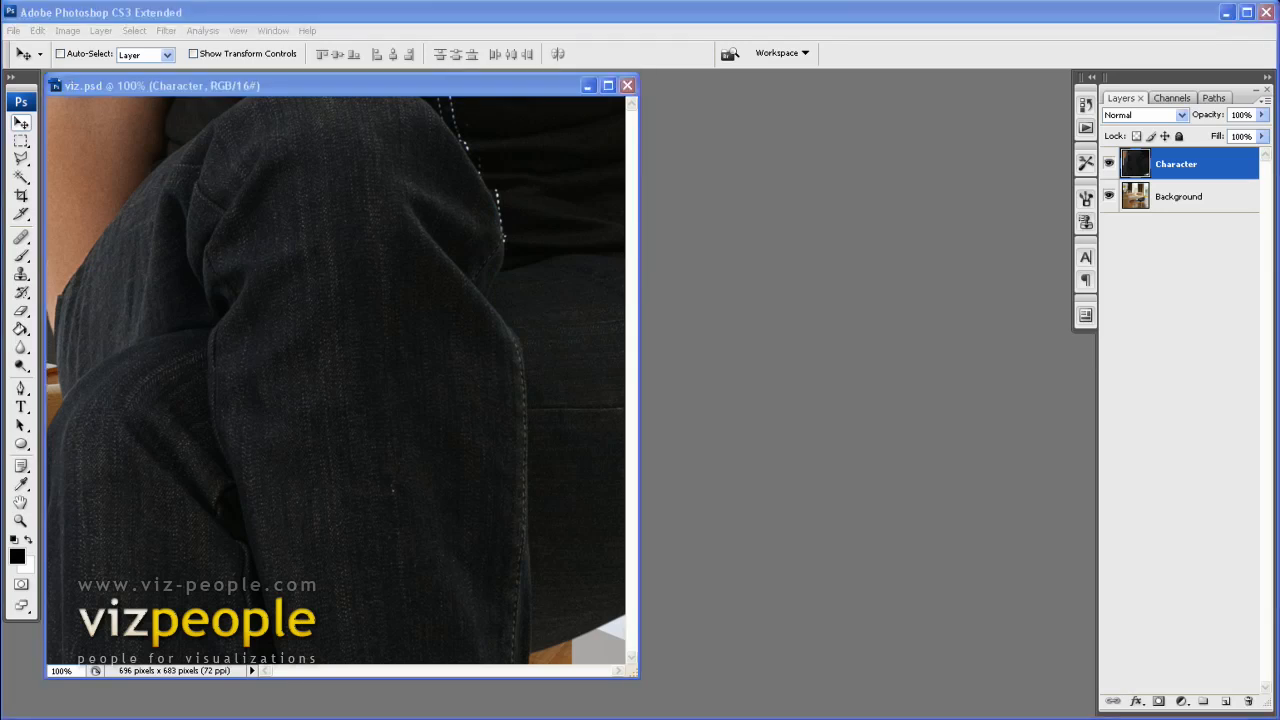
# Convert the Character layer to a Smart Object.
pyautogui.click(1159, 168)
pyautogui.rightClick(1153, 170)
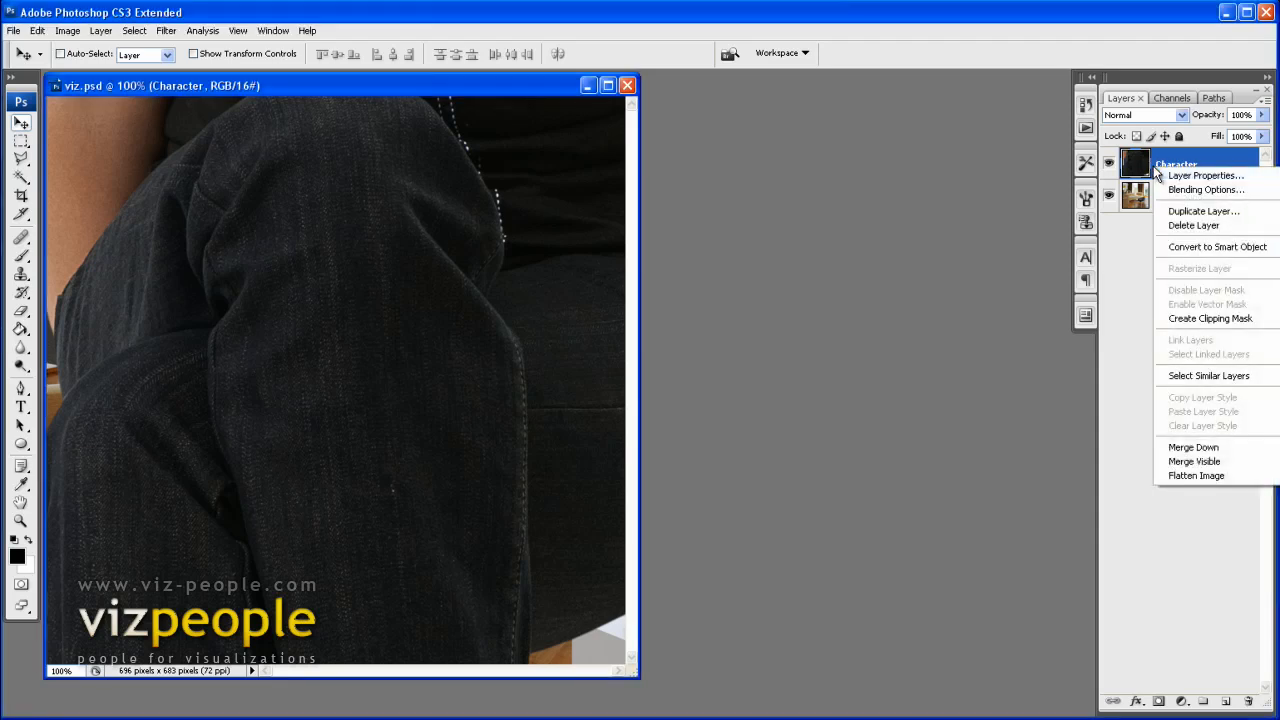
pyautogui.click(1218, 253)
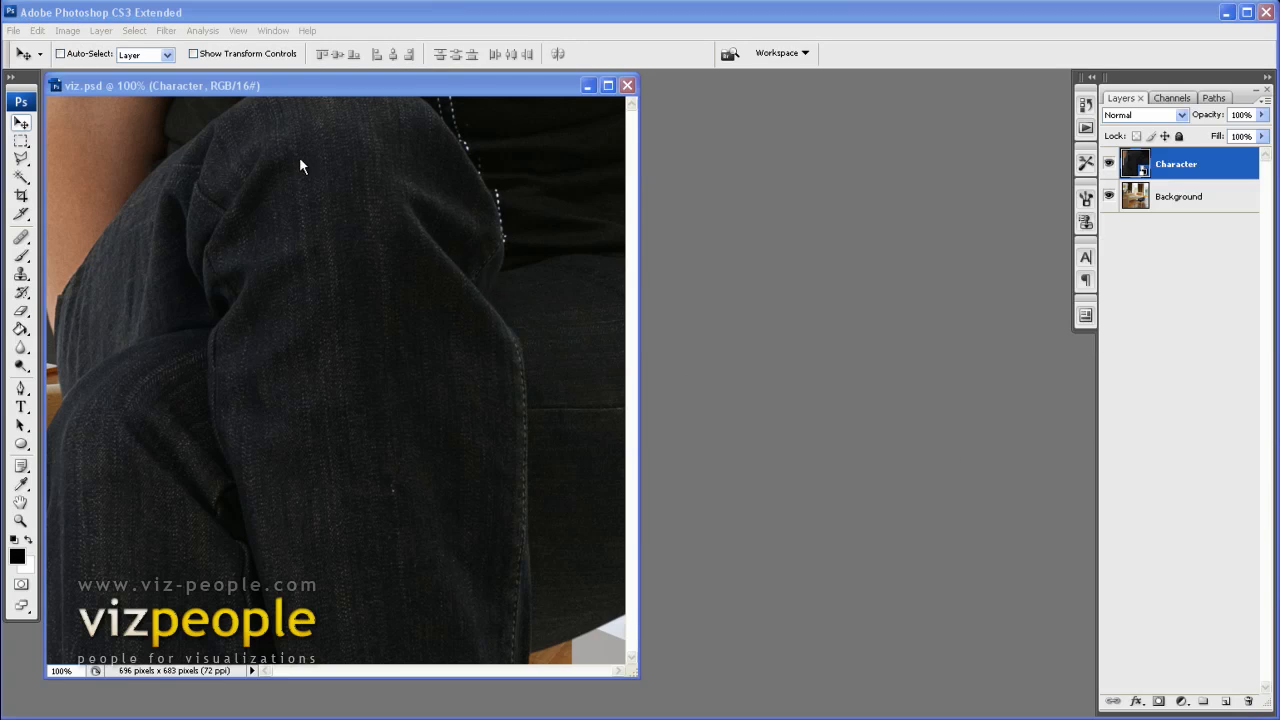
# Maximize the viz.psd document window and show the transform controls for the Character layer.
pyautogui.moveTo(287, 89); pyautogui.dragTo(341, 93)
pyautogui.scroll(-5, 480, 190)
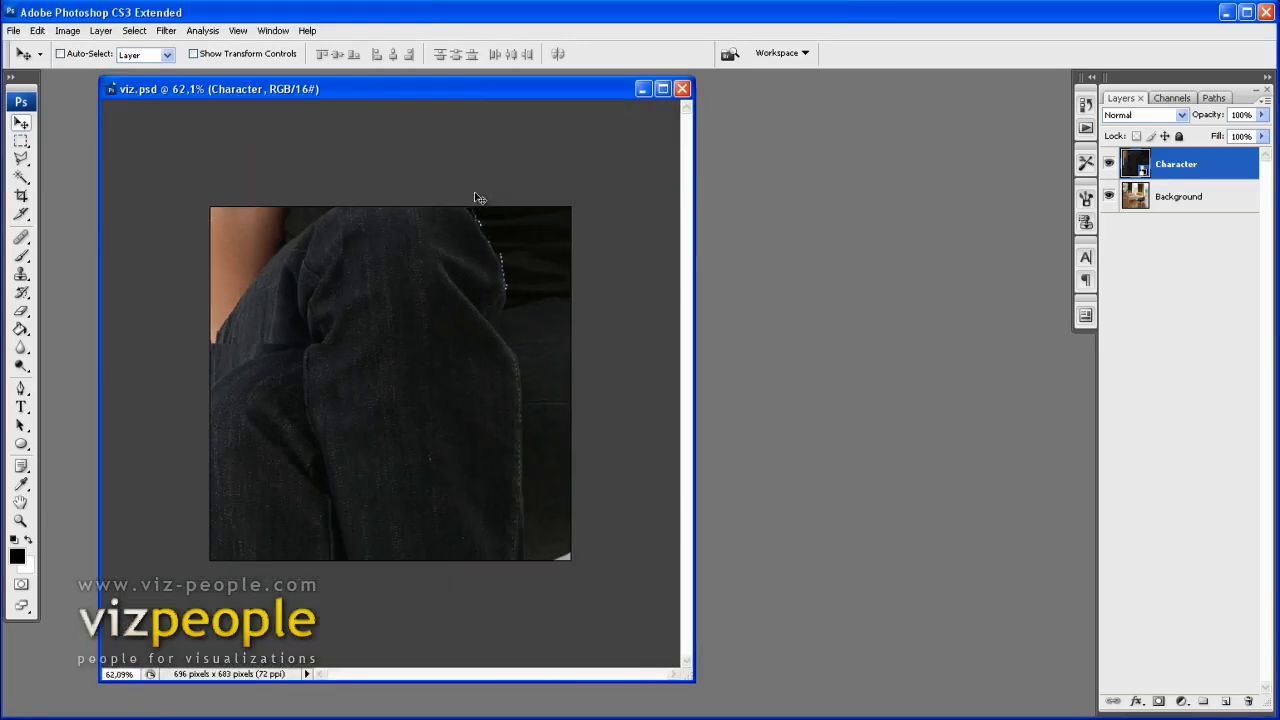
pyautogui.scroll(-2, 478, 197)
pyautogui.click(662, 89)
pyautogui.click(266, 56)
# Scale the Character layer down proportionally to about 9.8% and place the woman in front of the sofa.
pyautogui.scroll(-4, 630, 207)
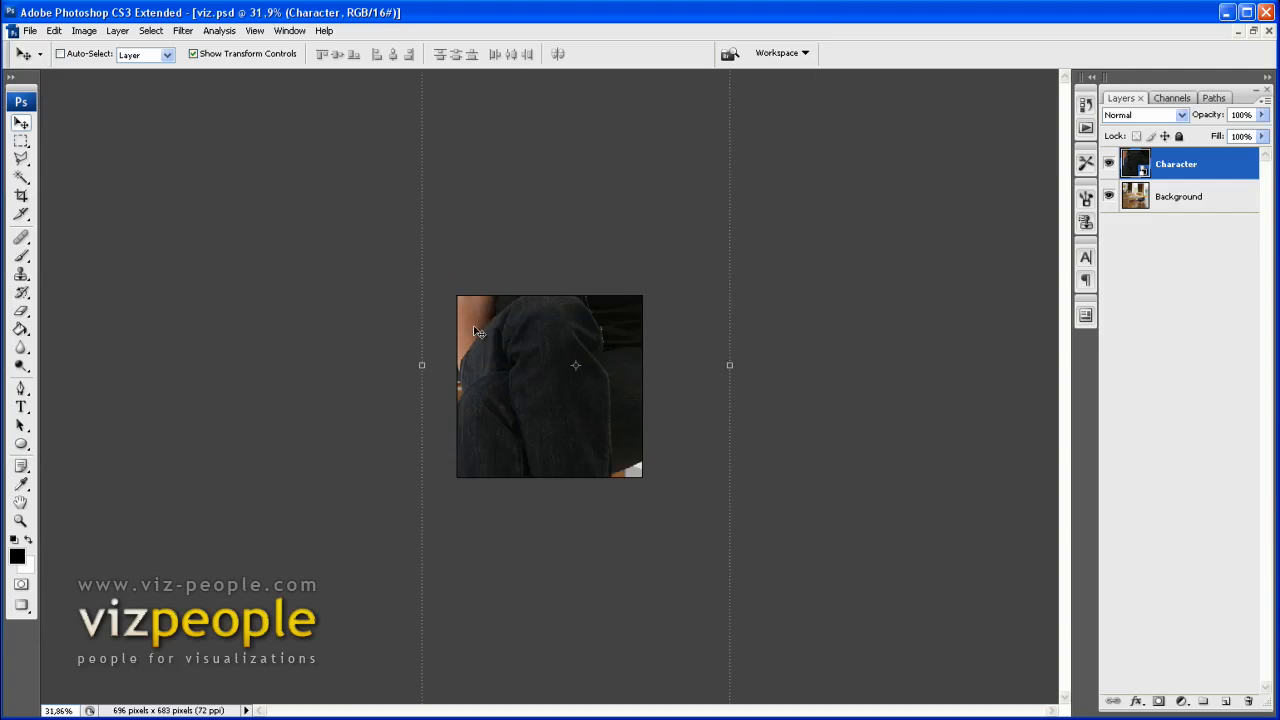
pyautogui.moveTo(660, 104); pyautogui.dragTo(547, 380)
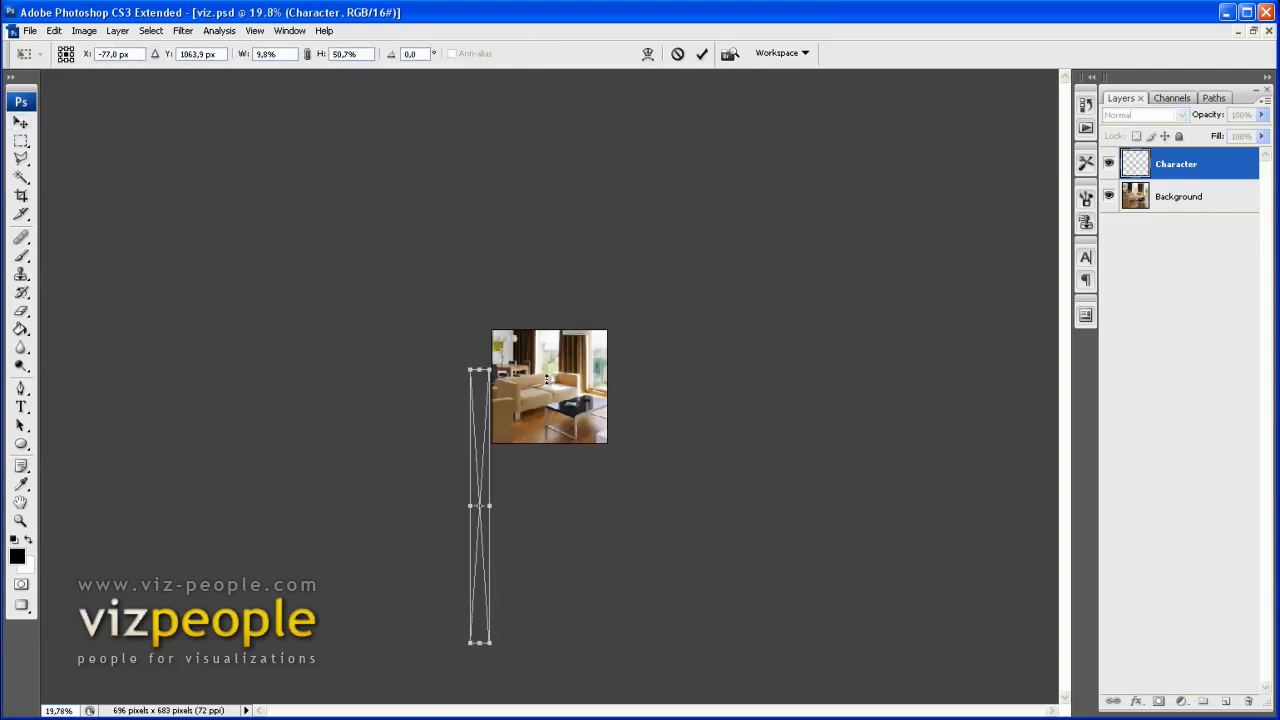
pyautogui.hotkey('ctrl', 'z')
pyautogui.moveTo(484, 606); pyautogui.dragTo(564, 331)
pyautogui.scroll(6, 558, 380)
# Flip the woman horizontally and move her onto the left seat of the sofa.
pyautogui.click(55, 31)
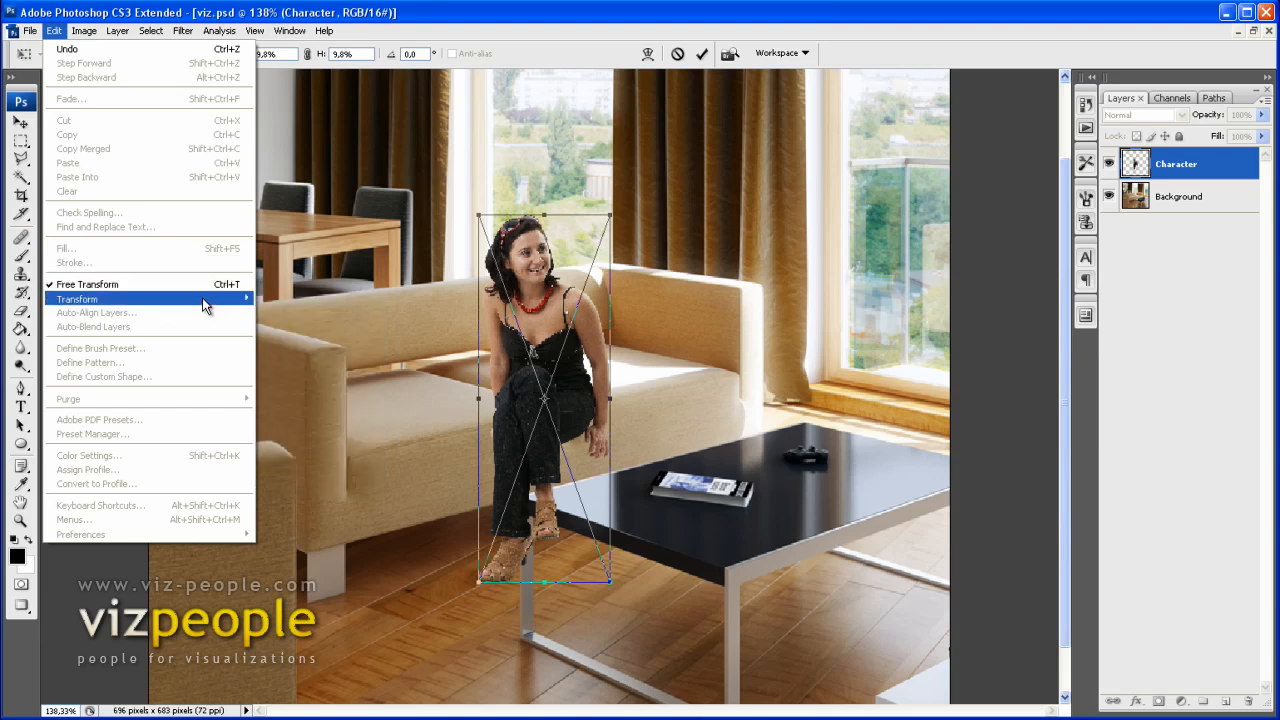
pyautogui.moveTo(205, 299)
pyautogui.click(335, 463)
pyautogui.moveTo(557, 338); pyautogui.dragTo(494, 325)
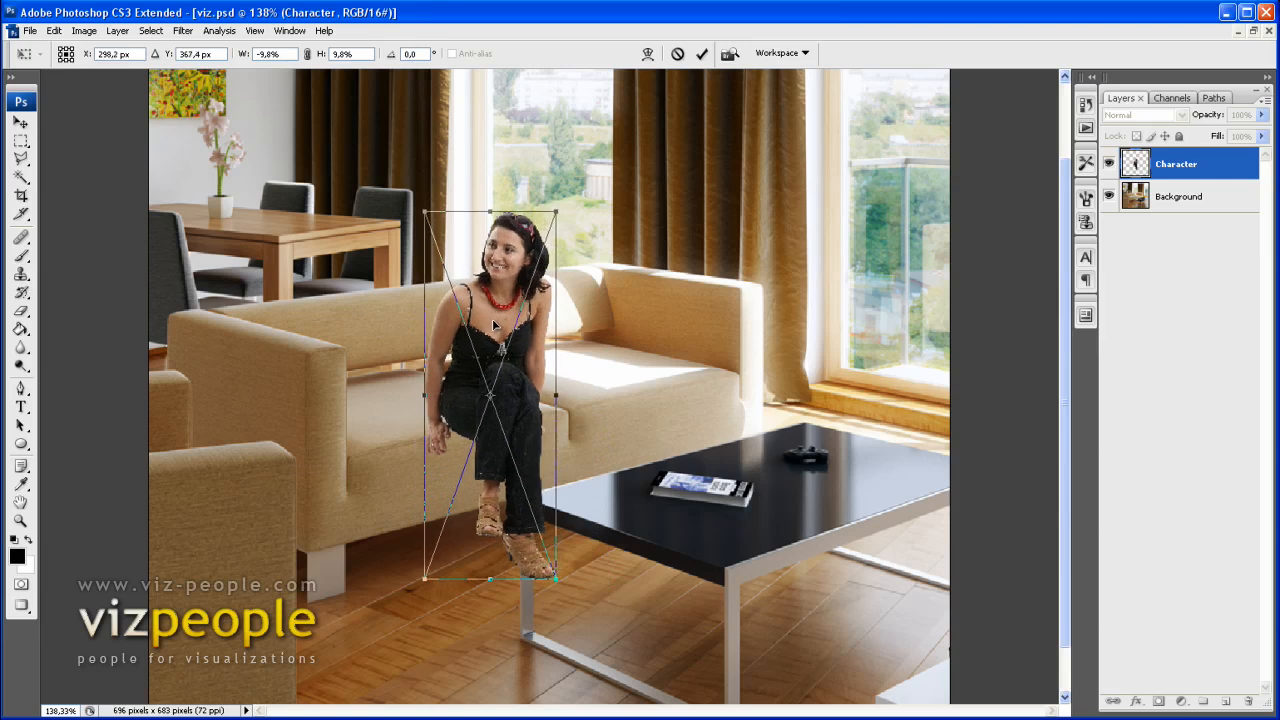
# Enlarge the woman proportionally to about 11.3%, adjust her position on the sofa, and apply the transformation.
pyautogui.moveTo(556, 211); pyautogui.dragTo(566, 172)
pyautogui.moveTo(497, 303); pyautogui.dragTo(495, 306)
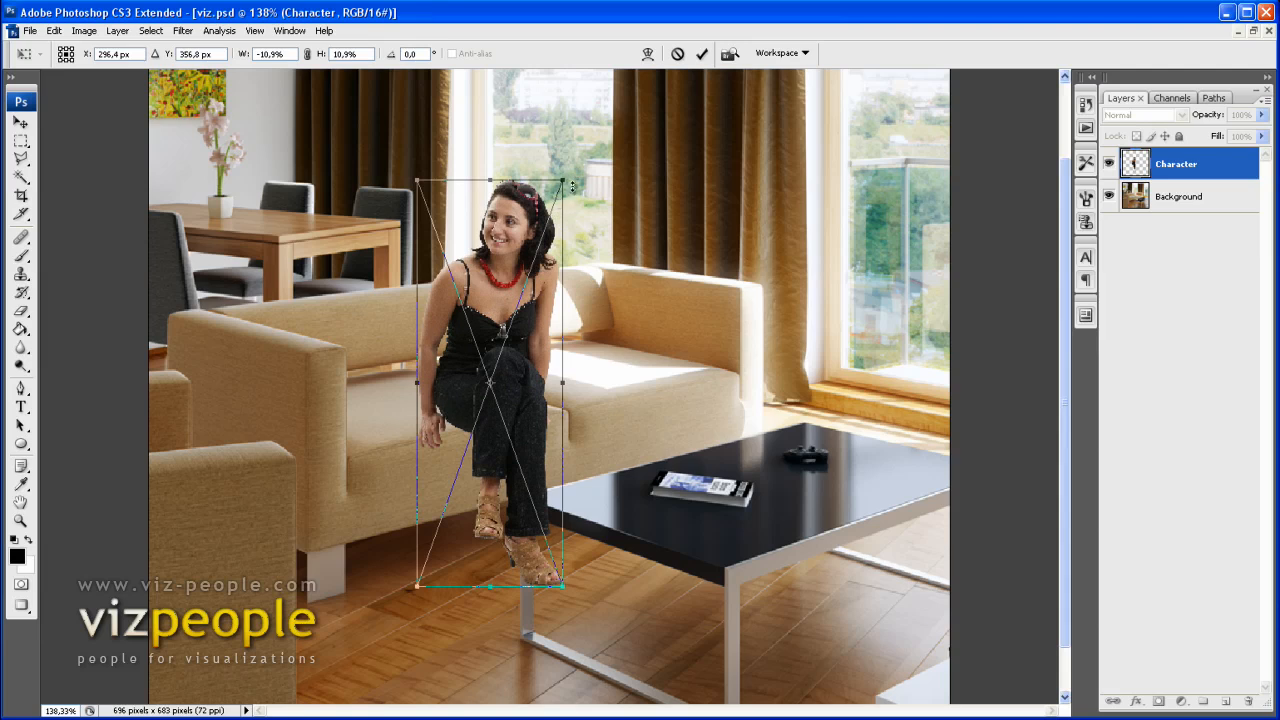
pyautogui.moveTo(563, 182); pyautogui.dragTo(559, 162)
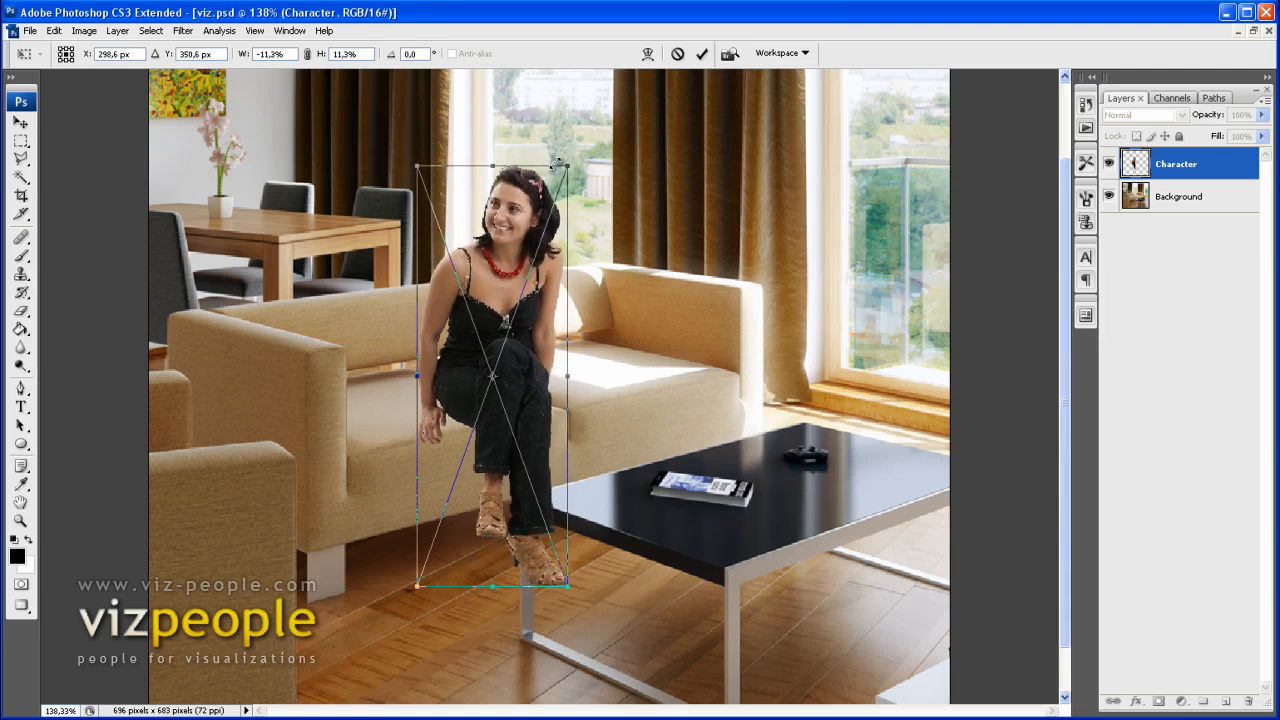
pyautogui.scroll(-2, 482, 311)
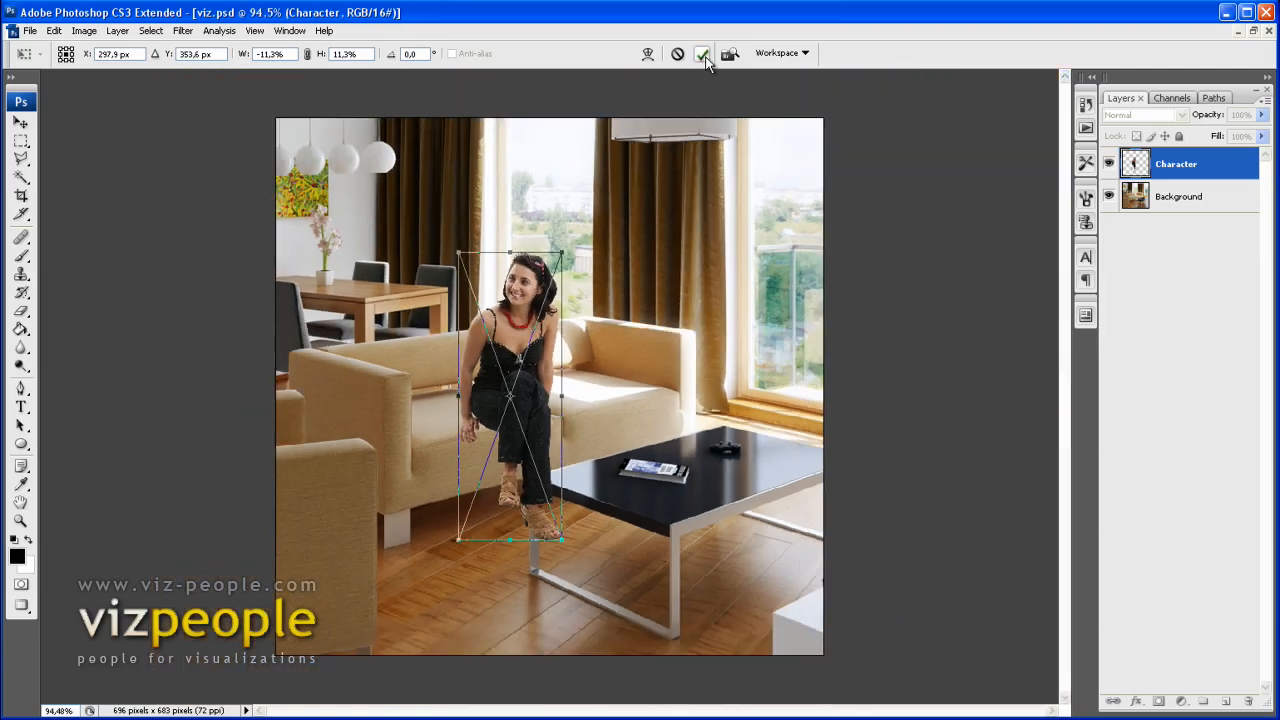
pyautogui.click(701, 53)
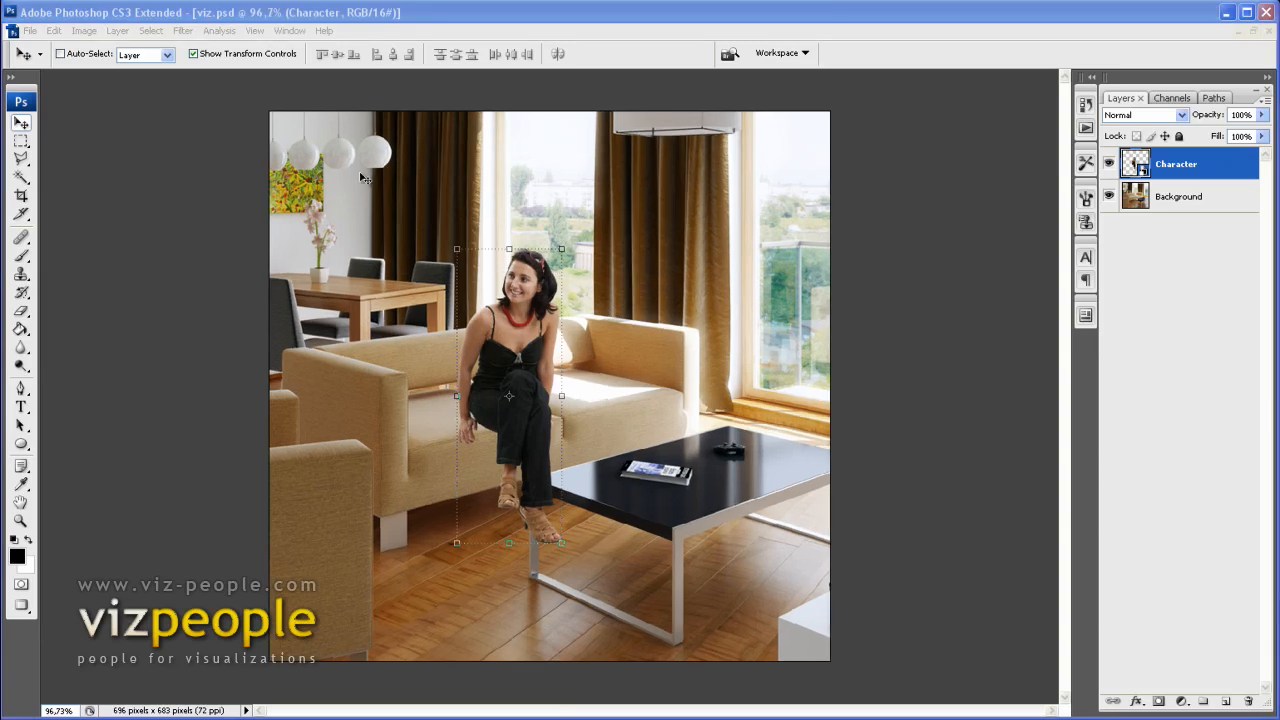
# Enlarge the woman to about 11.7%, shift her slightly down and to the right, and apply the transformation.
pyautogui.click(563, 250)
pyautogui.moveTo(563, 250)
pyautogui.mouseDown()
pyautogui.moveTo(548, 250)
pyautogui.moveTo(567, 237)
pyautogui.mouseUp()
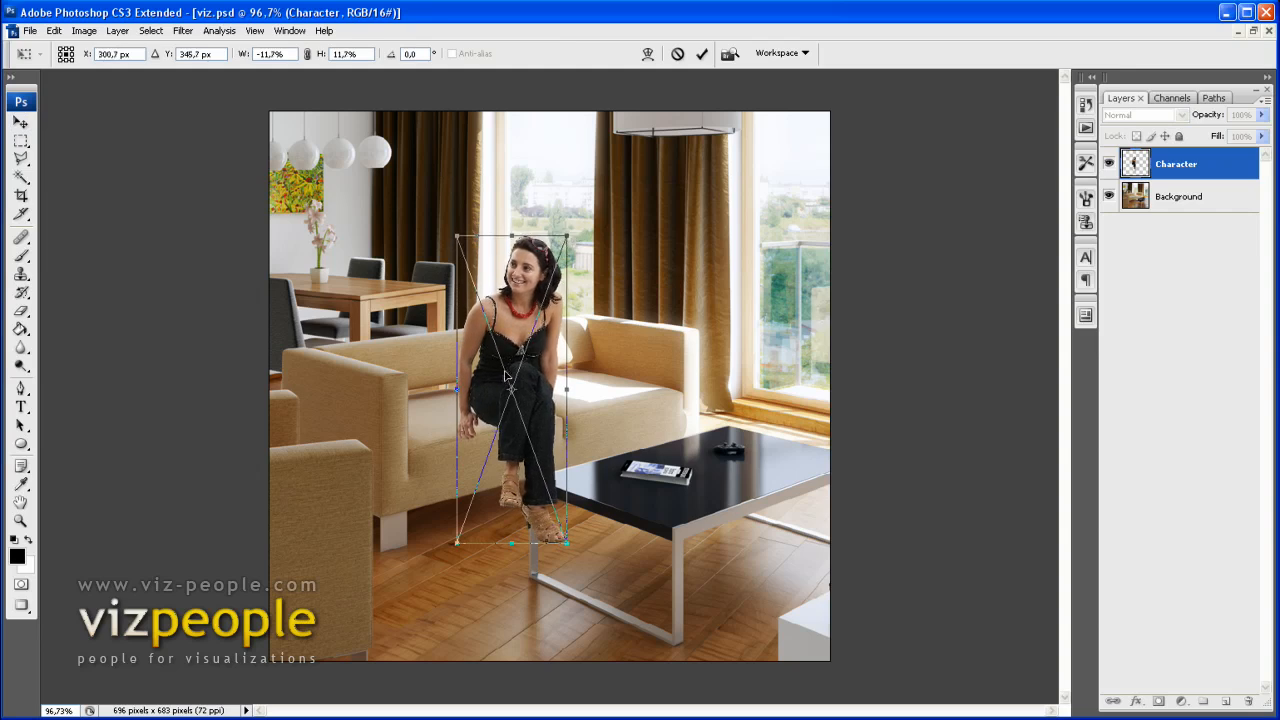
pyautogui.moveTo(512, 355); pyautogui.dragTo(516, 361)
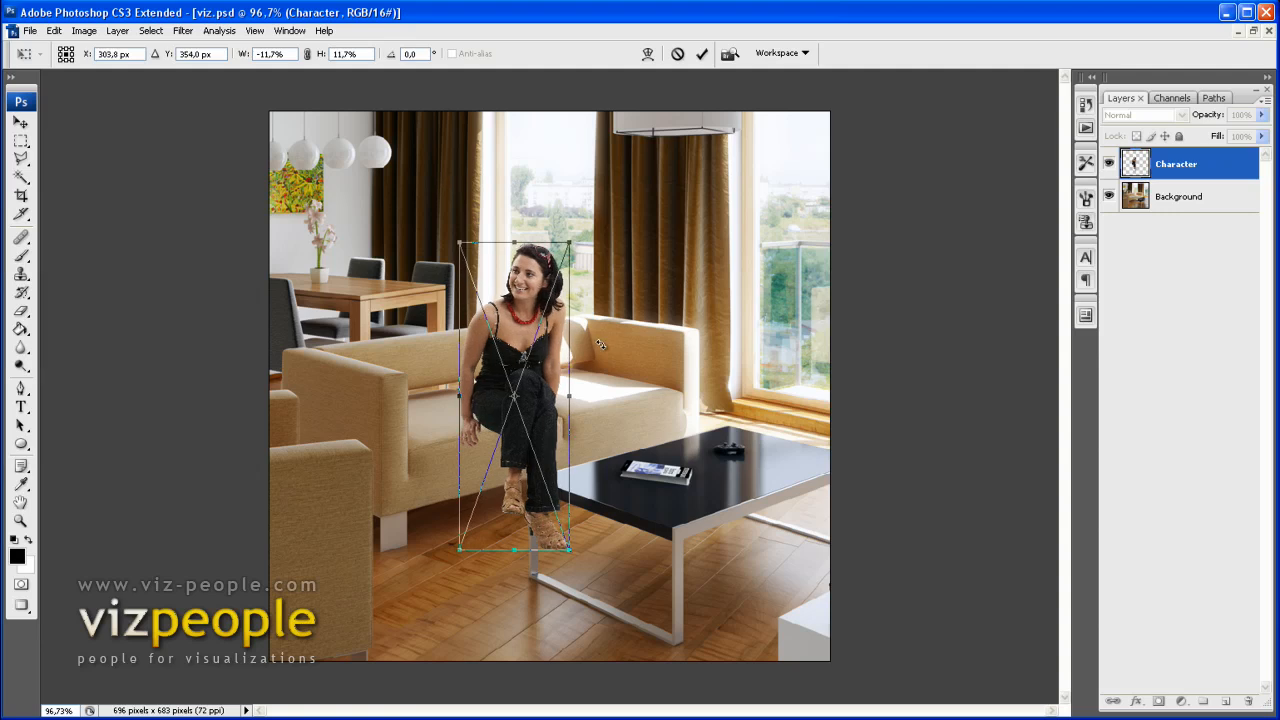
pyautogui.click(701, 54)
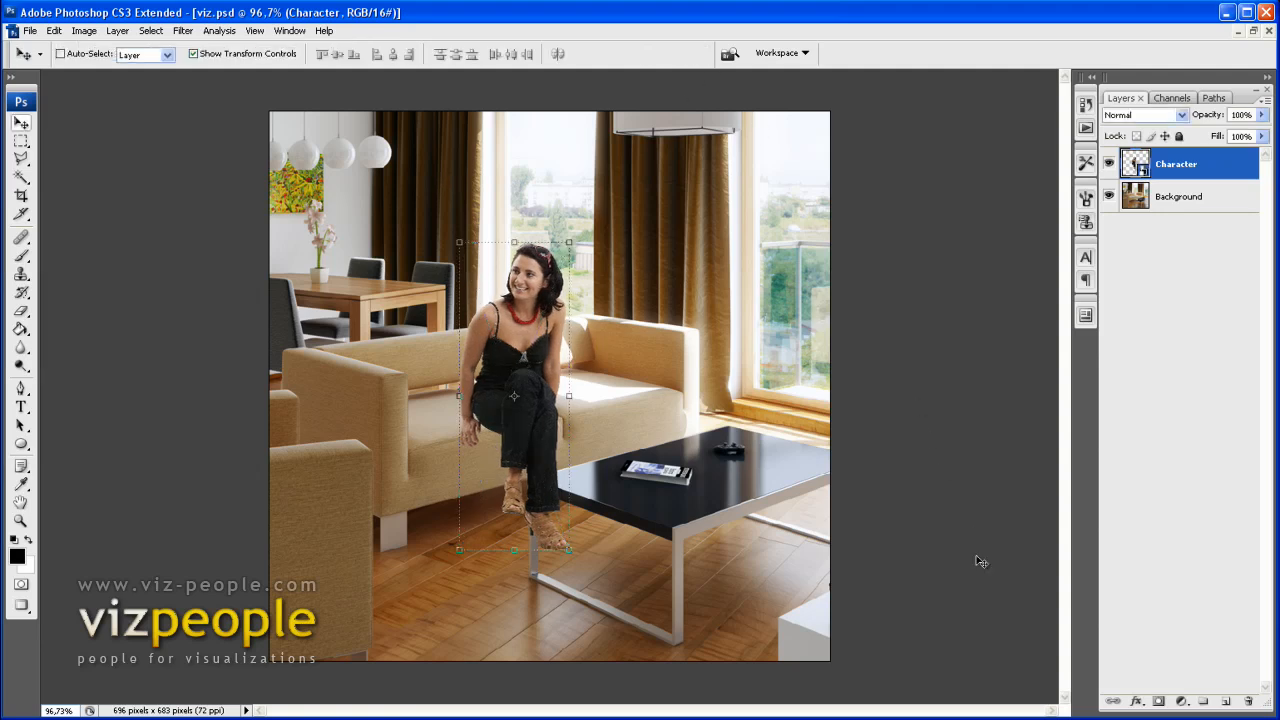
pyautogui.doubleClick(1142, 168)
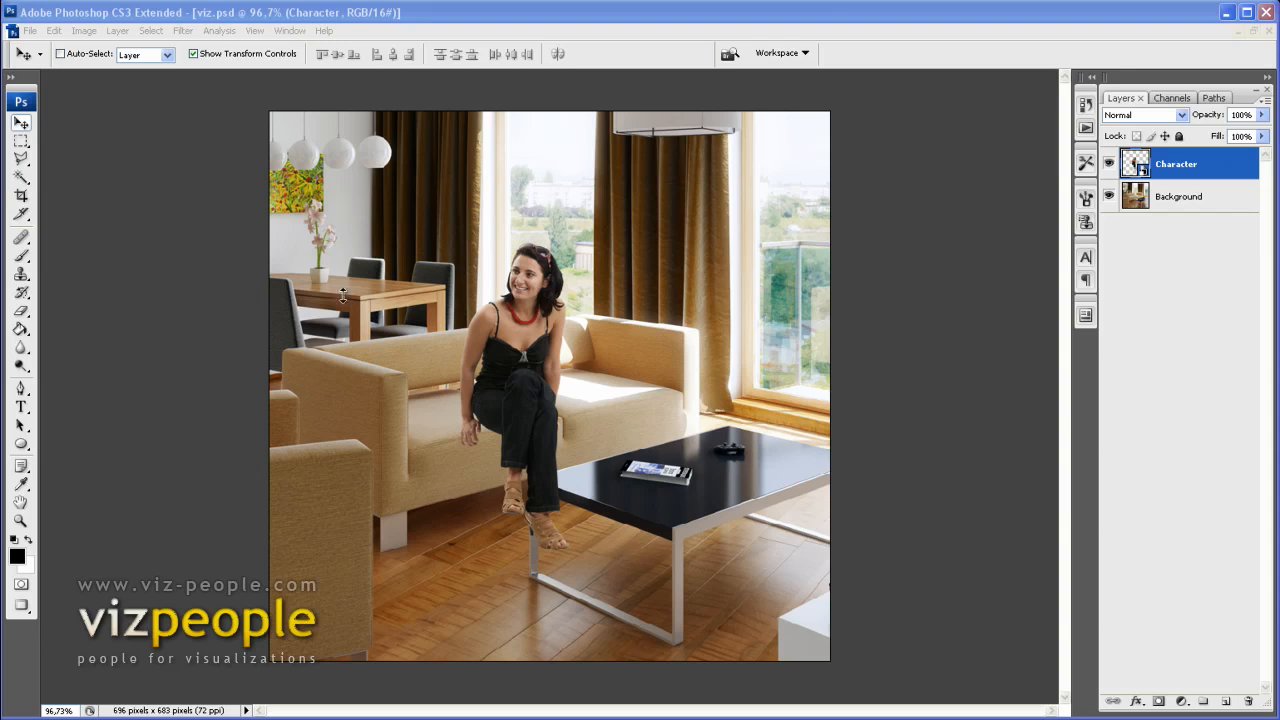
# Hide the Character layer and begin a Polygonal Lasso outline down the coffee table's rear leg and along its floor rail to the front corner.
pyautogui.click(20, 158)
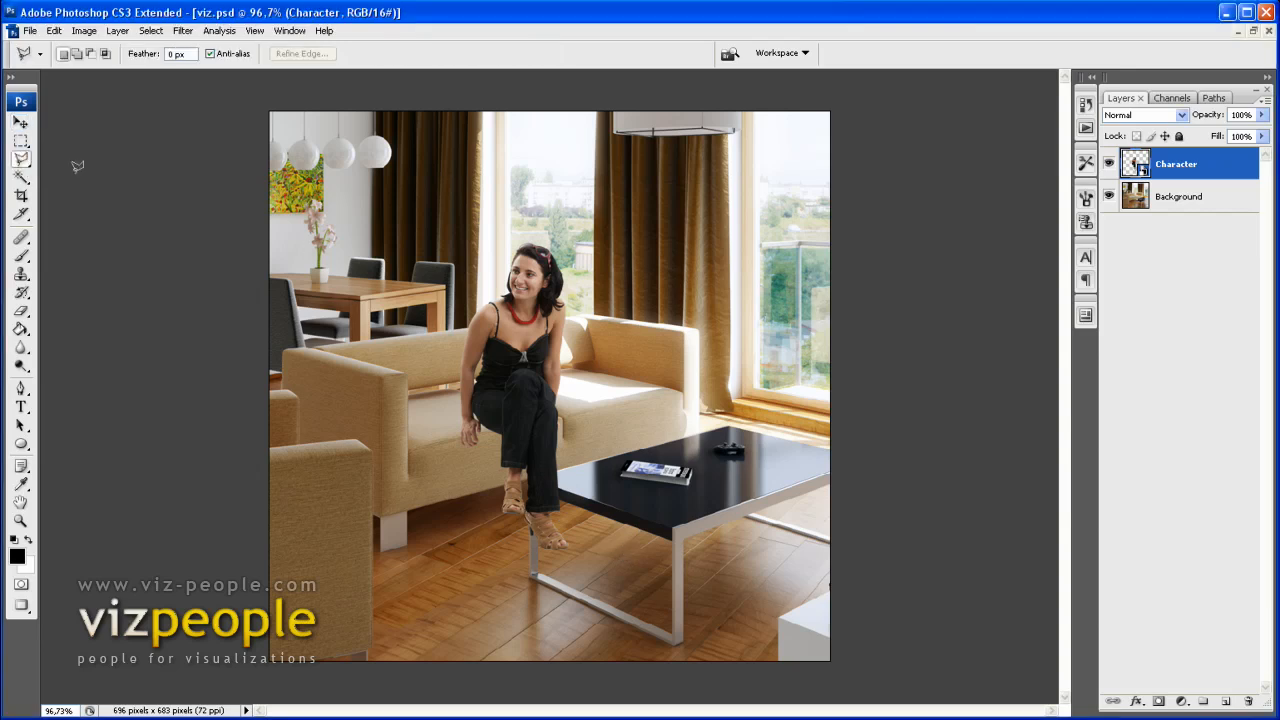
pyautogui.click(1108, 164)
pyautogui.scroll(10, 619, 627)
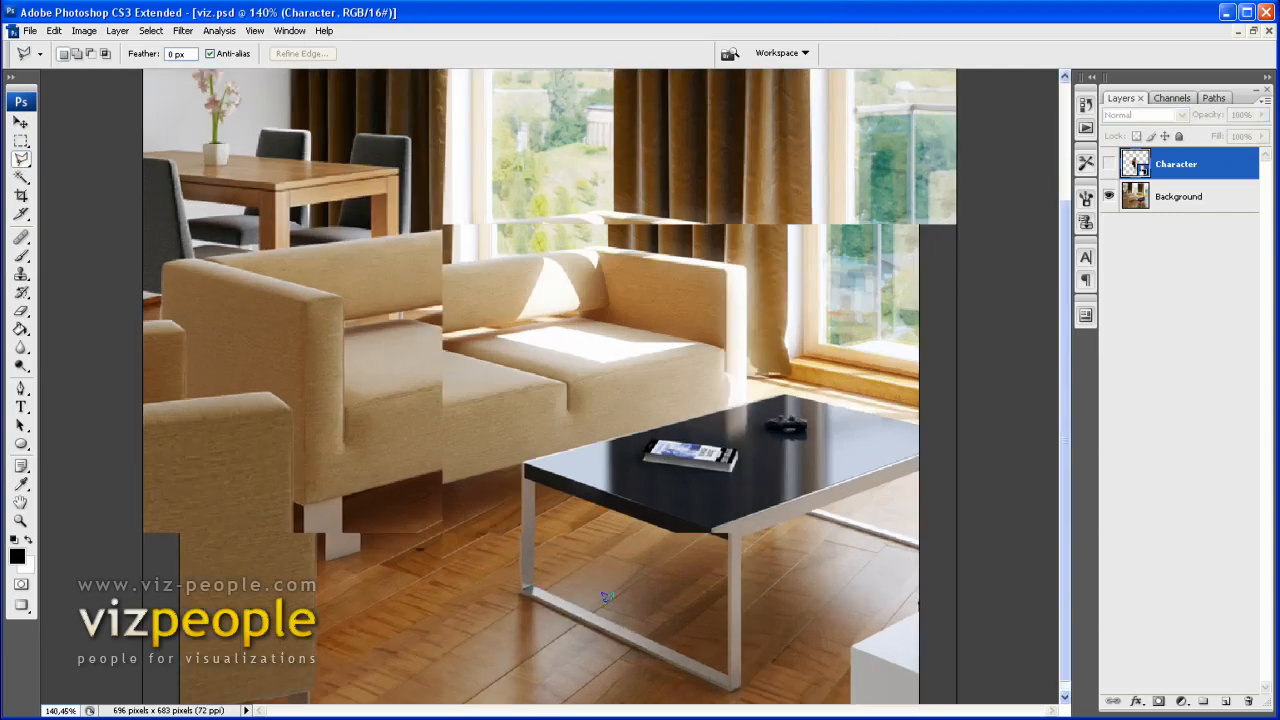
pyautogui.scroll(-1, 365, 500)
pyautogui.scroll(9, 372, 496)
pyautogui.scroll(5, 479, 256)
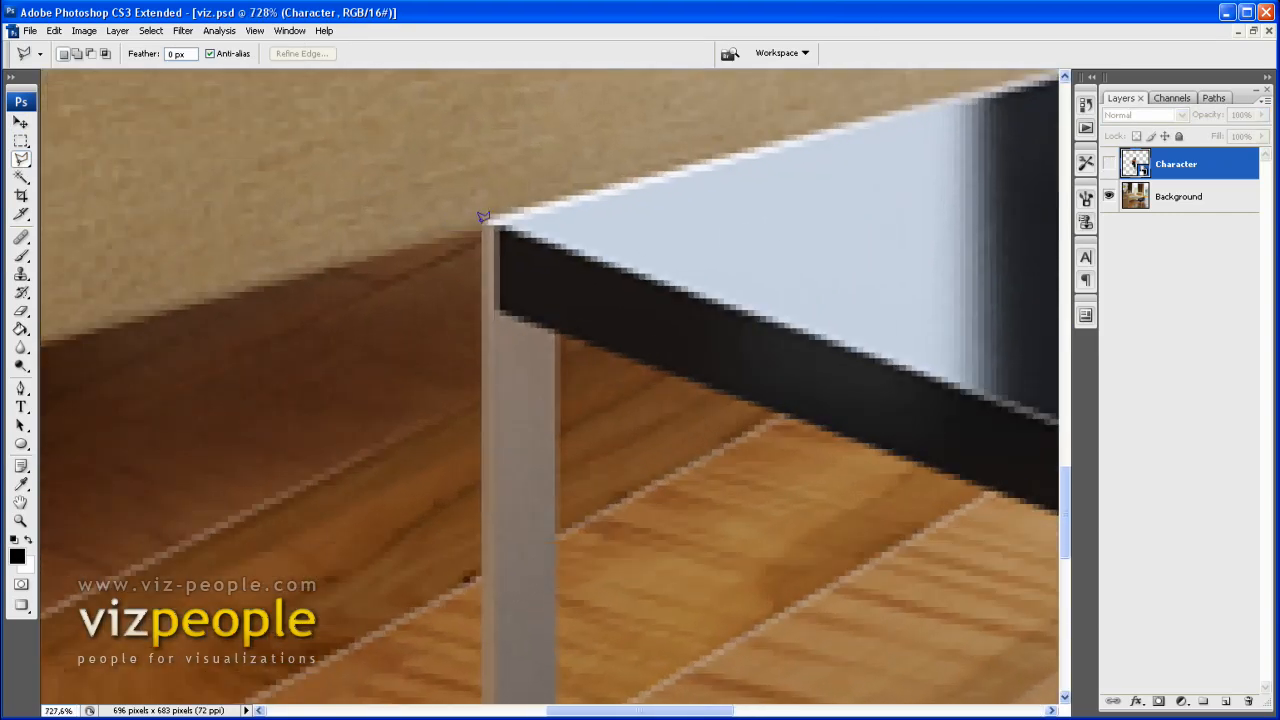
pyautogui.click(487, 211)
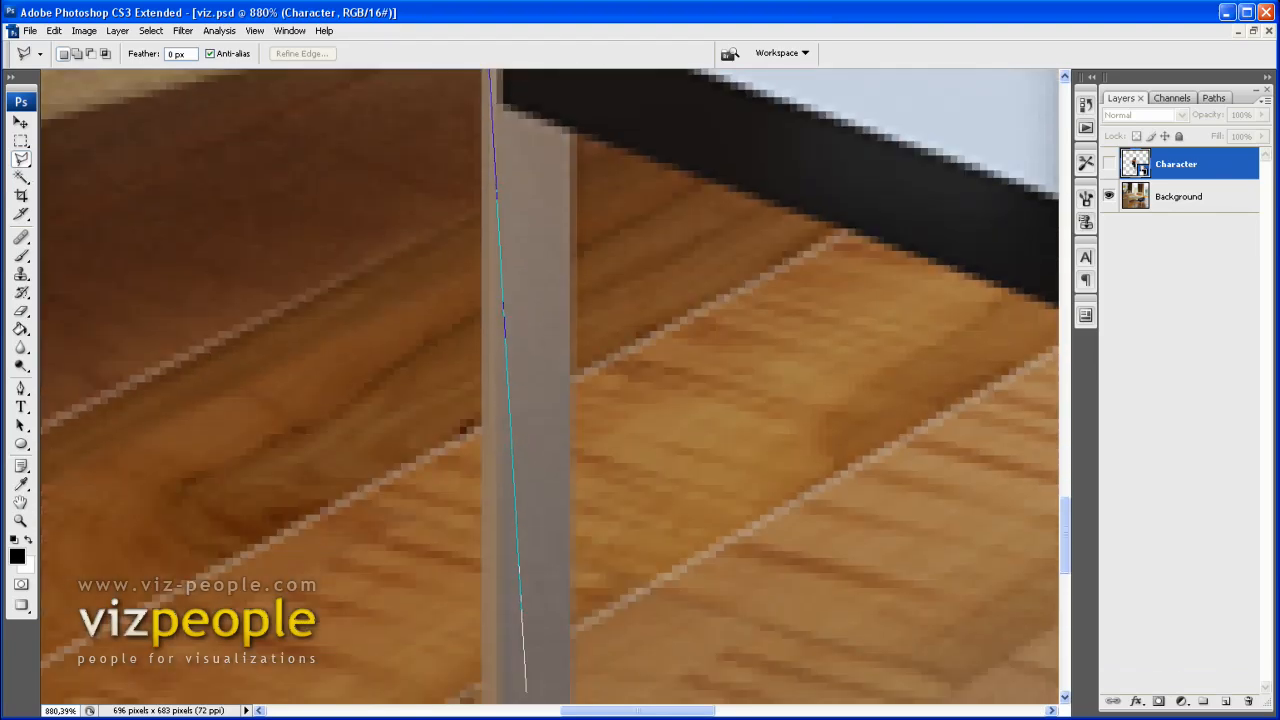
pyautogui.click(484, 441)
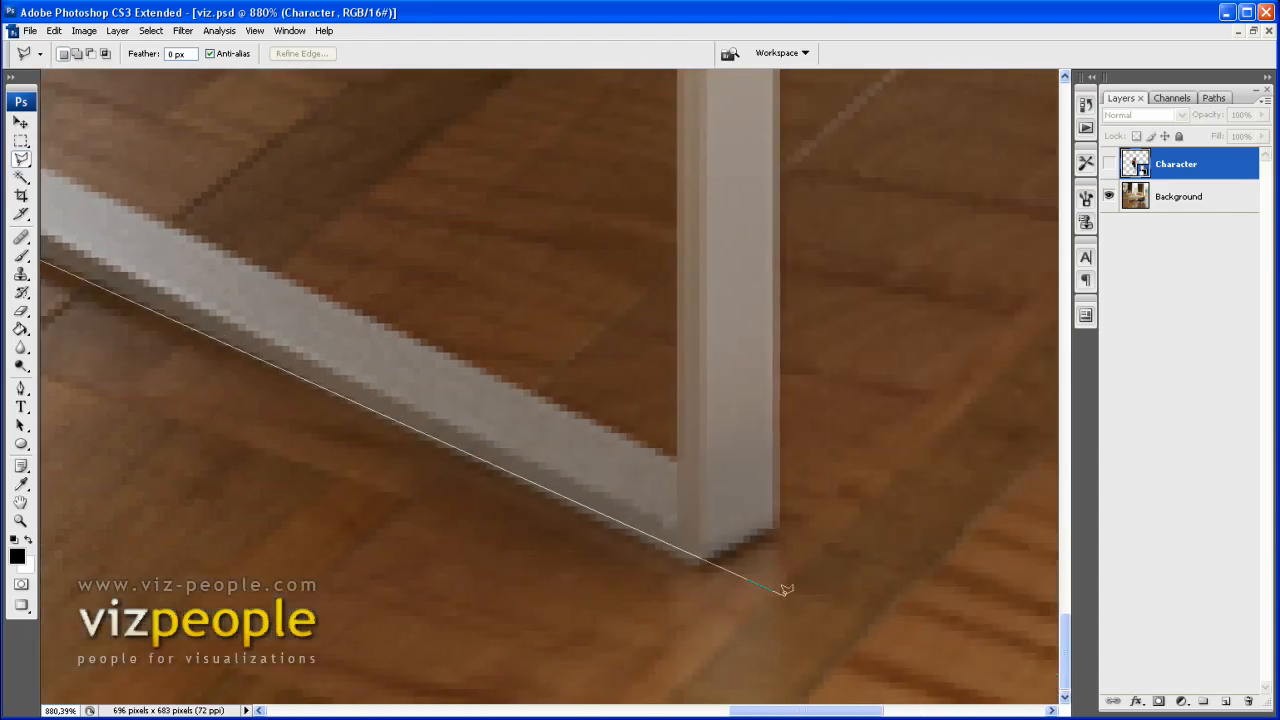
pyautogui.click(698, 570)
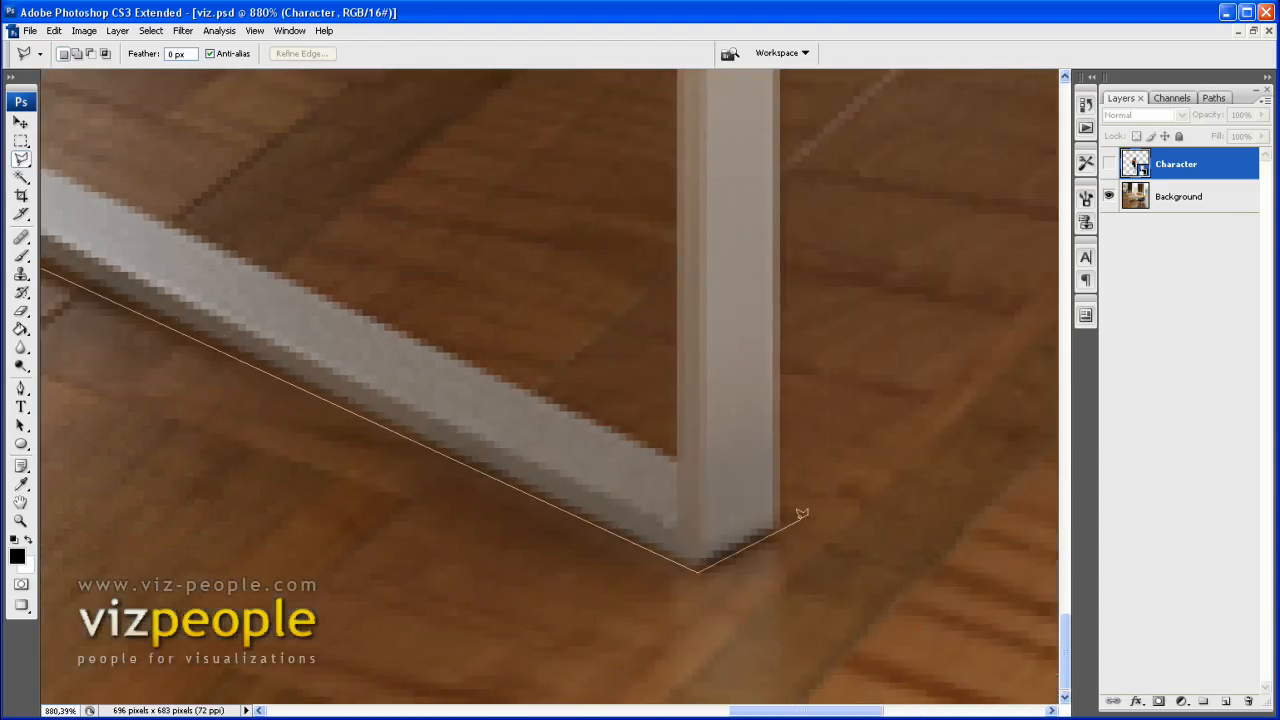
pyautogui.click(782, 521)
# Continue the outline up the front leg, under the side frame, across the tabletop and along its back edge, closing the selection.
pyautogui.scroll(10, 782, 521)
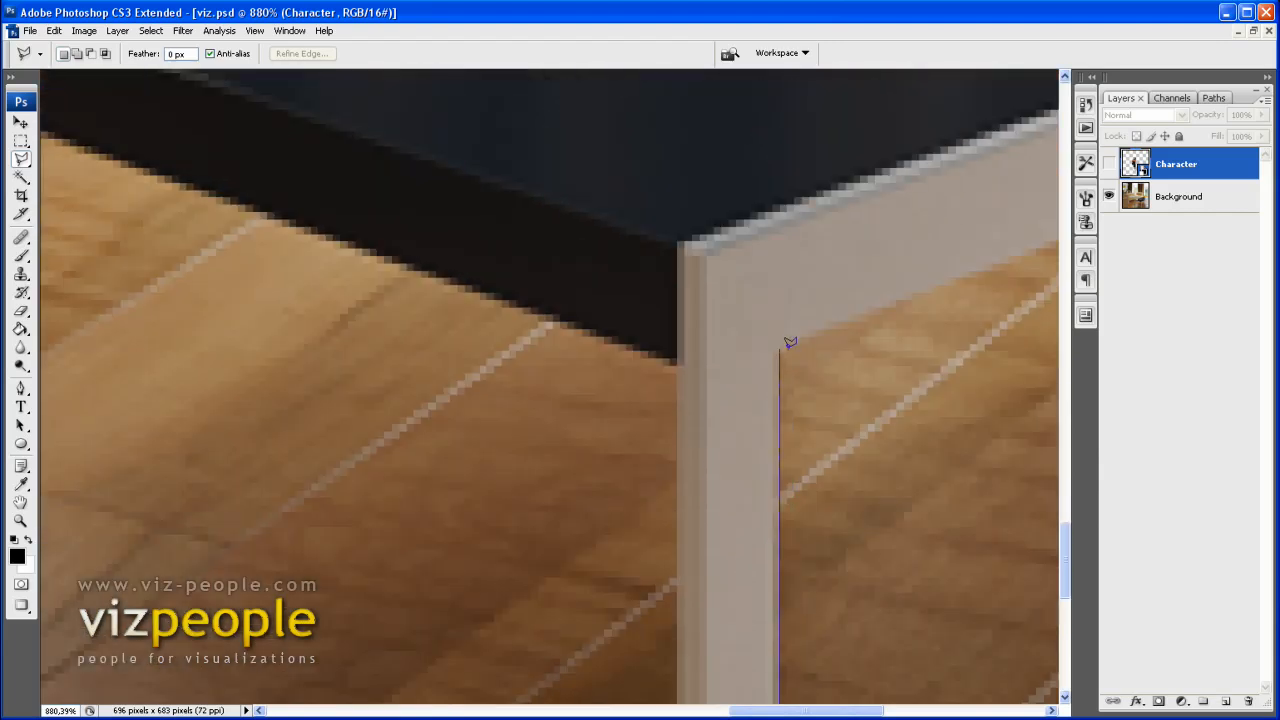
pyautogui.click(780, 346)
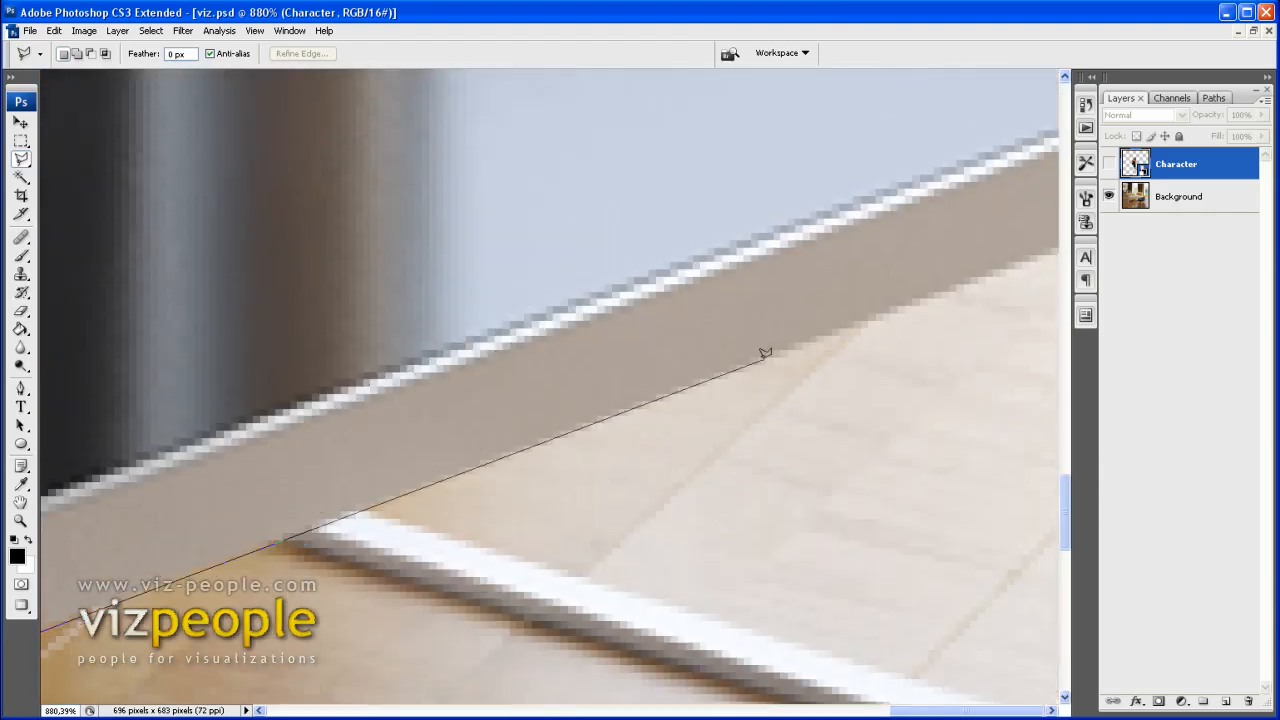
pyautogui.click(765, 353)
pyautogui.scroll(10, 765, 353)
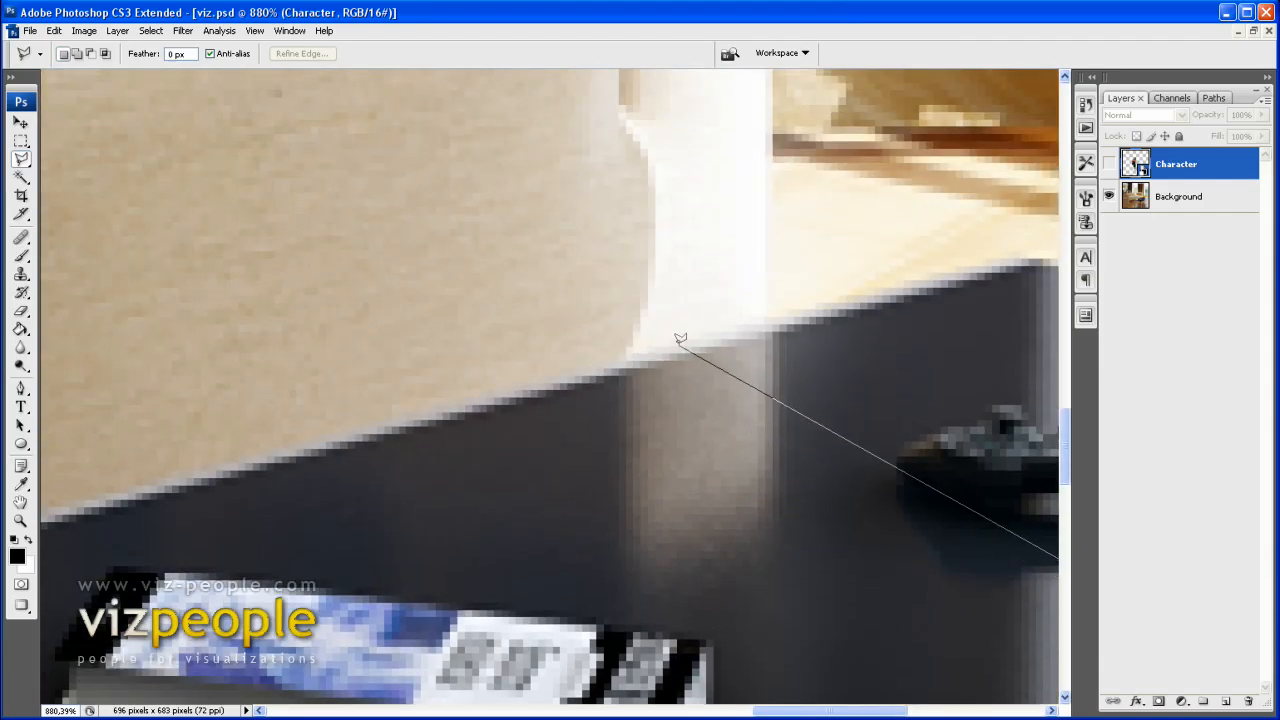
pyautogui.click(682, 344)
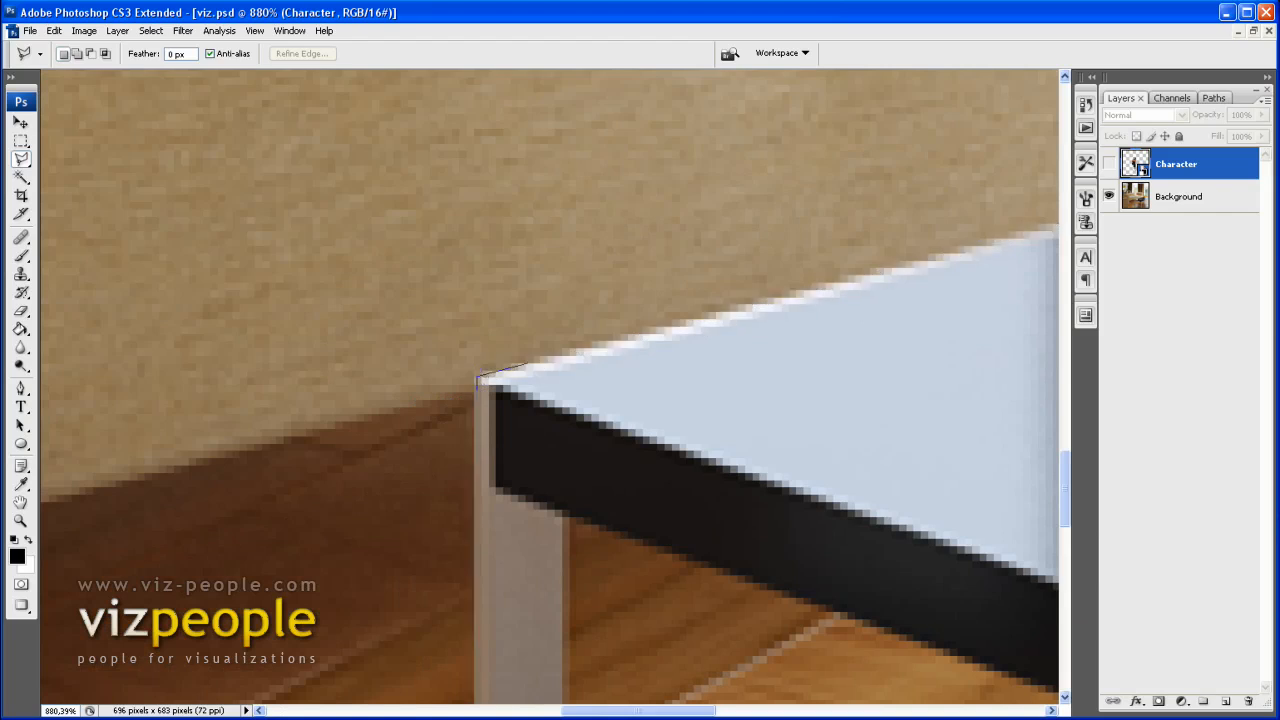
pyautogui.doubleClick(479, 370)
# Subtract the floor opening framed by the two table legs, the floor rail and the tabletop from the selection.
pyautogui.scroll(-5, 440, 320)
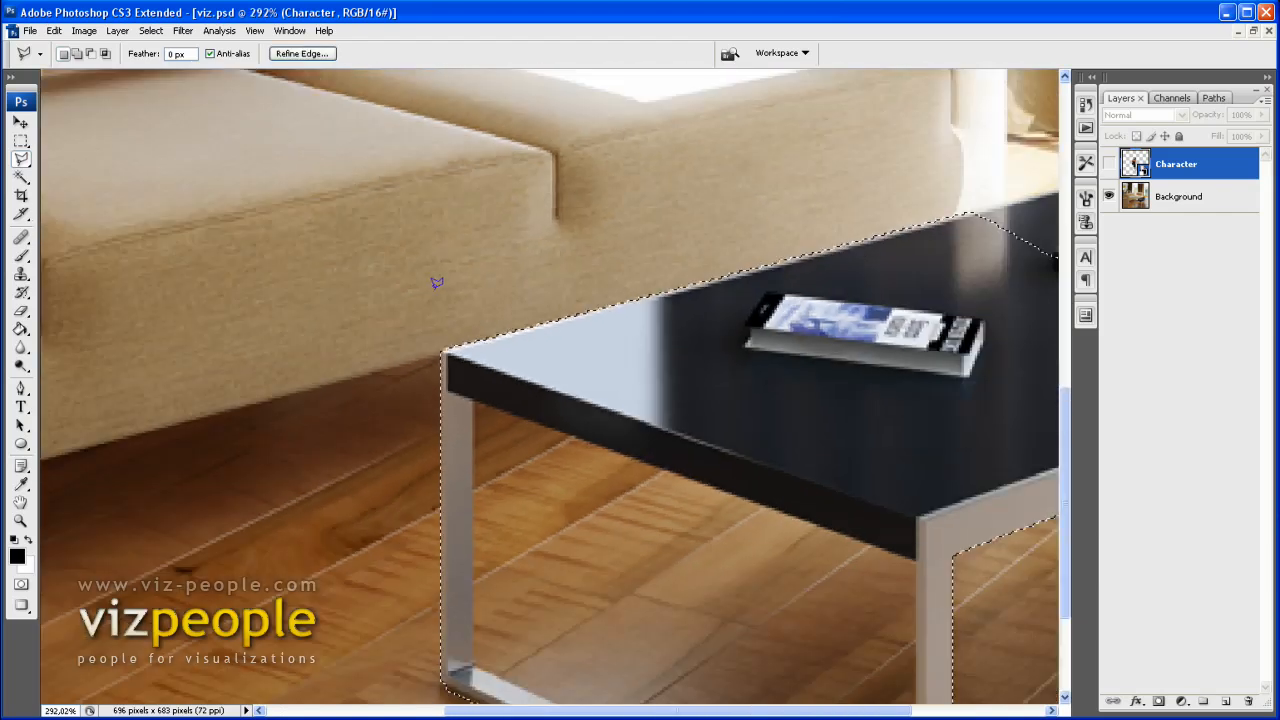
pyautogui.scroll(3, 425, 300)
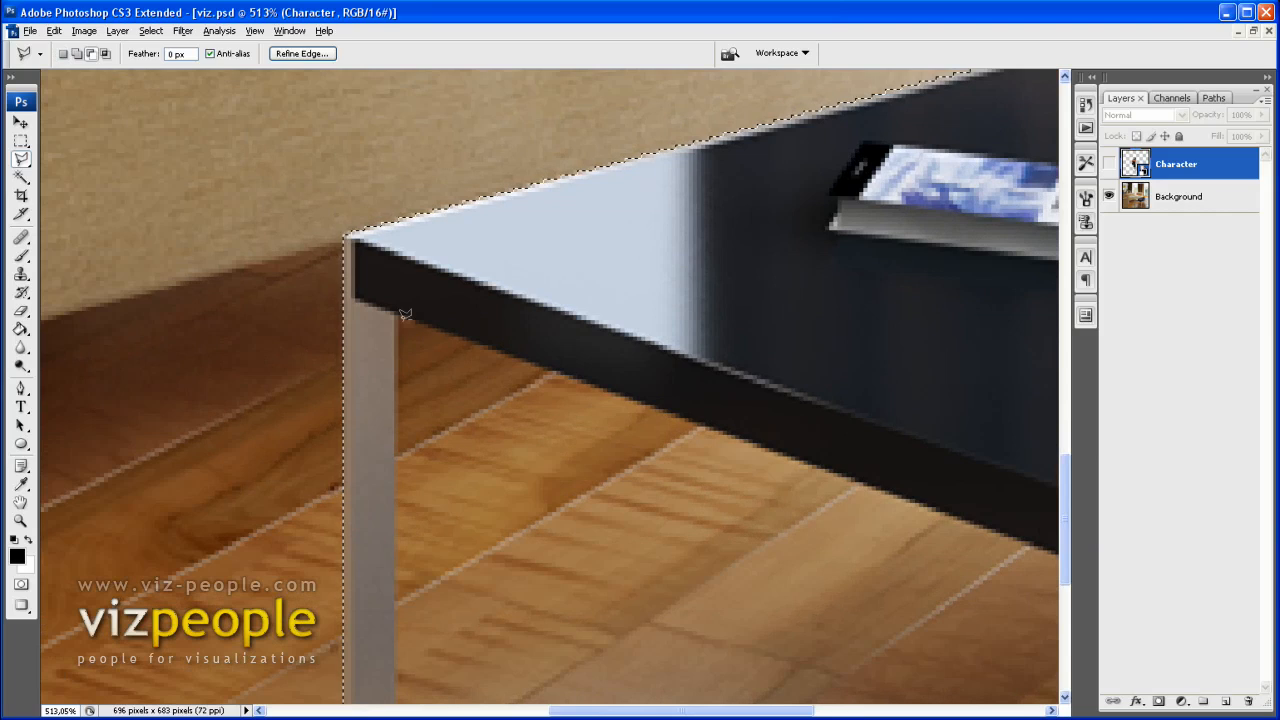
pyautogui.click(398, 308)
pyautogui.scroll(-5, 400, 450)
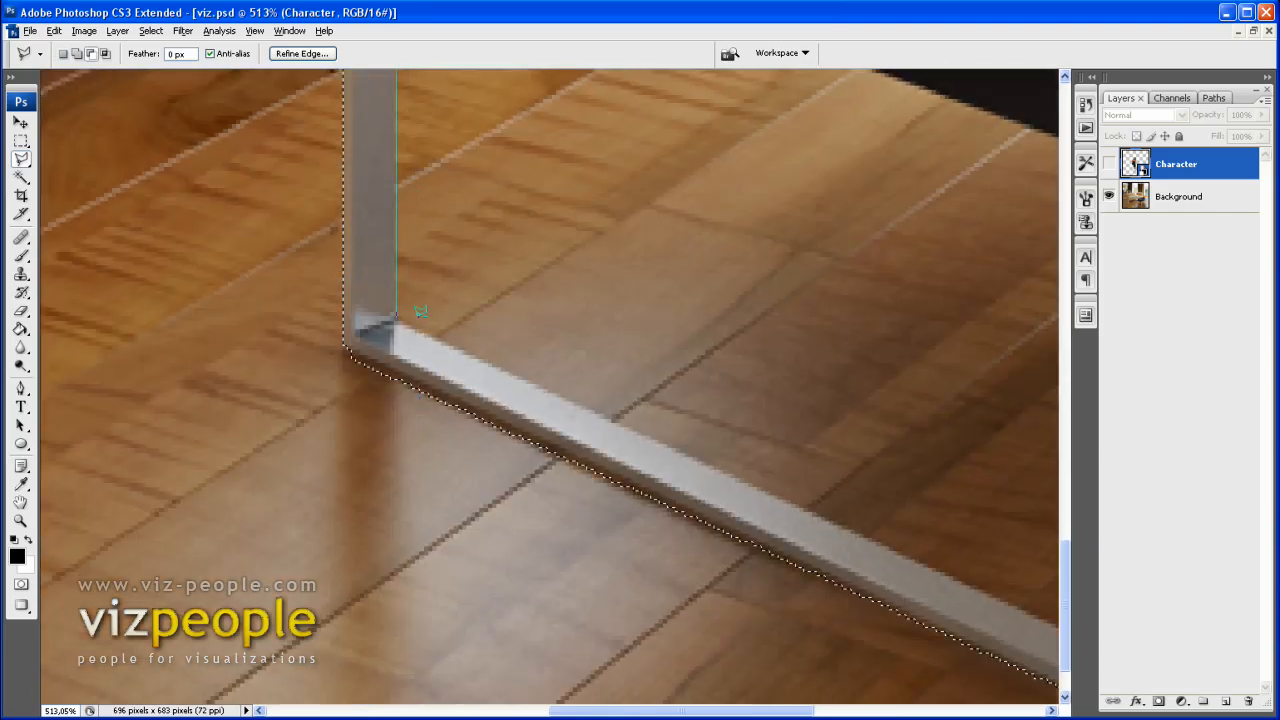
pyautogui.click(398, 313)
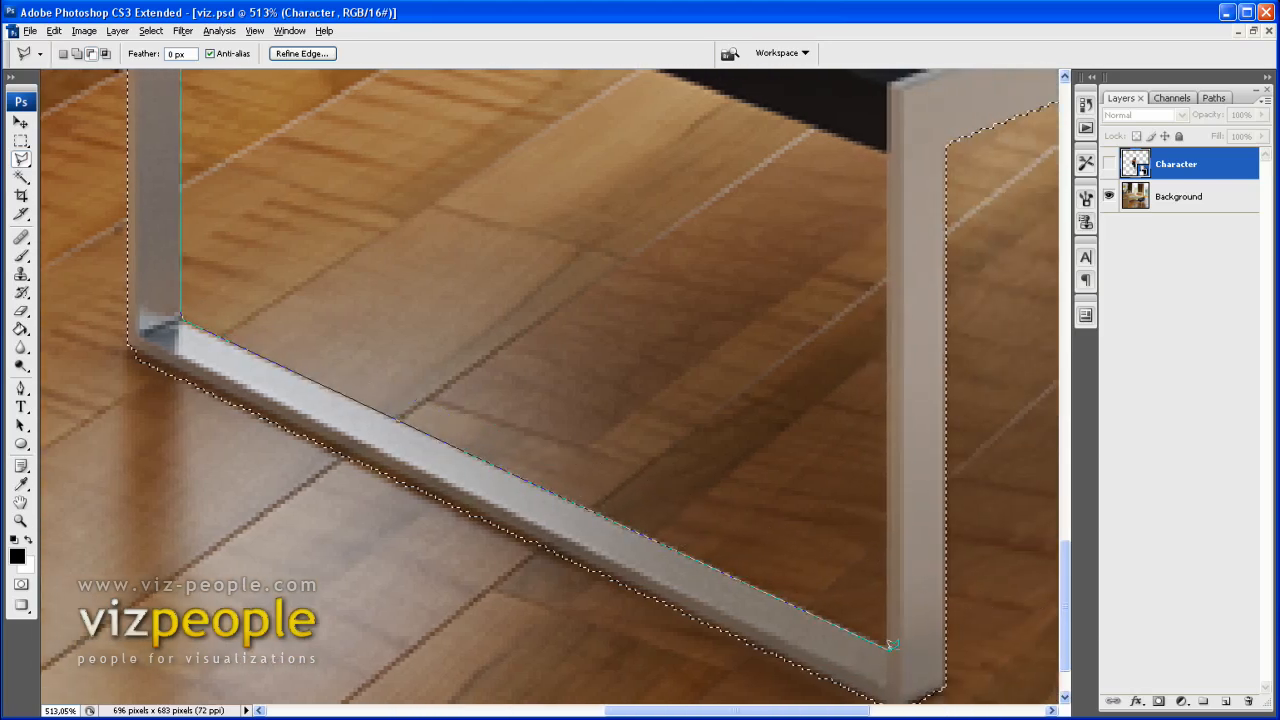
pyautogui.click(887, 643)
pyautogui.click(890, 143)
pyautogui.scroll(5, 890, 143)
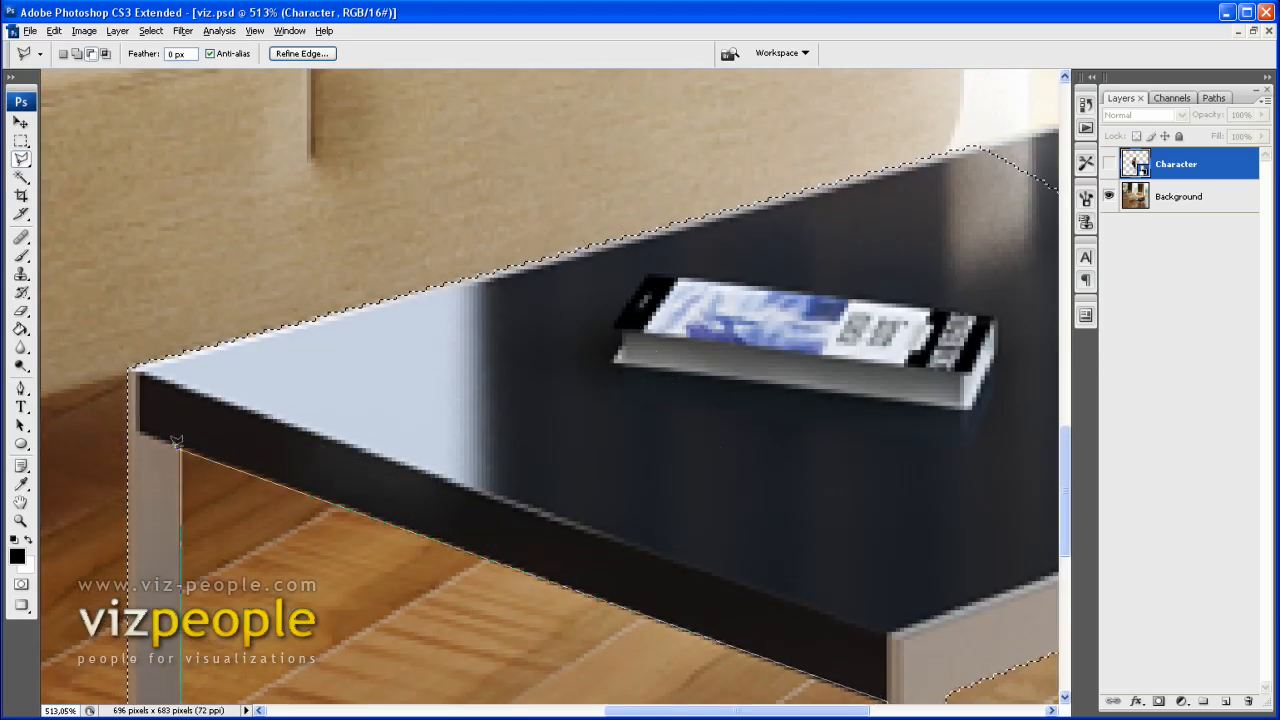
pyautogui.scroll(-3, 534, 237)
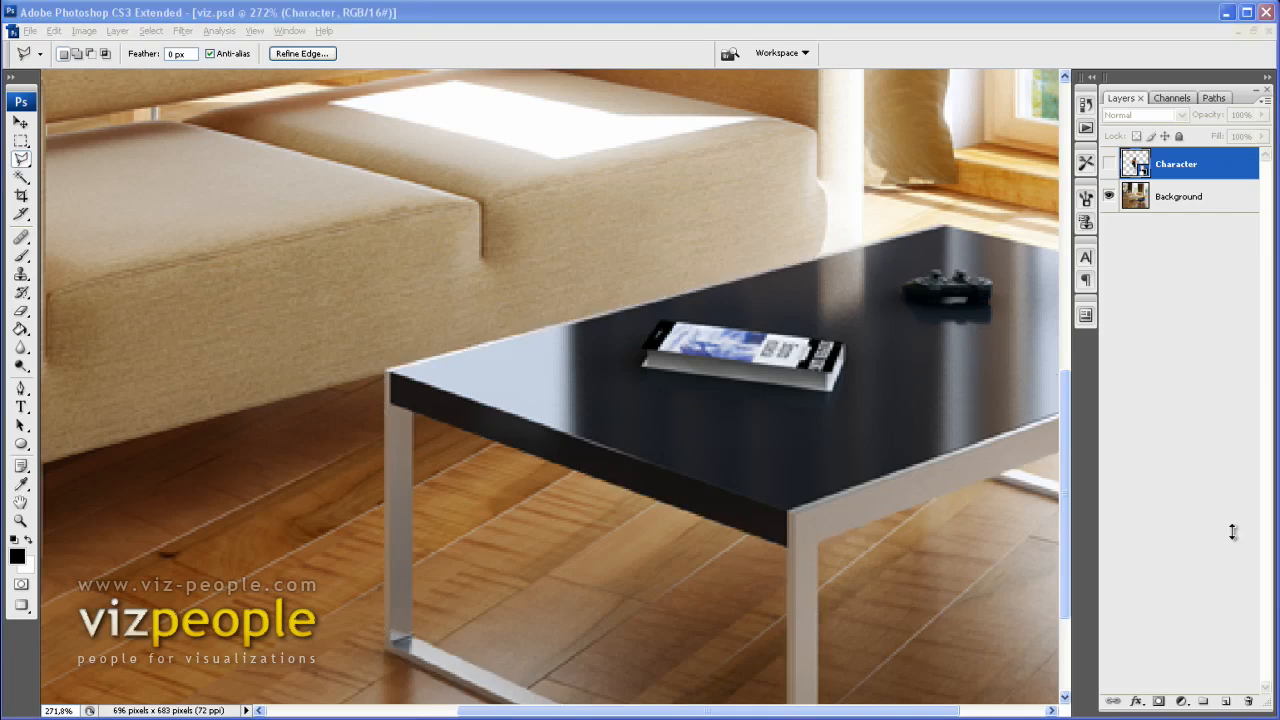
# Invert the coffee table selection.
pyautogui.click(950, 20)
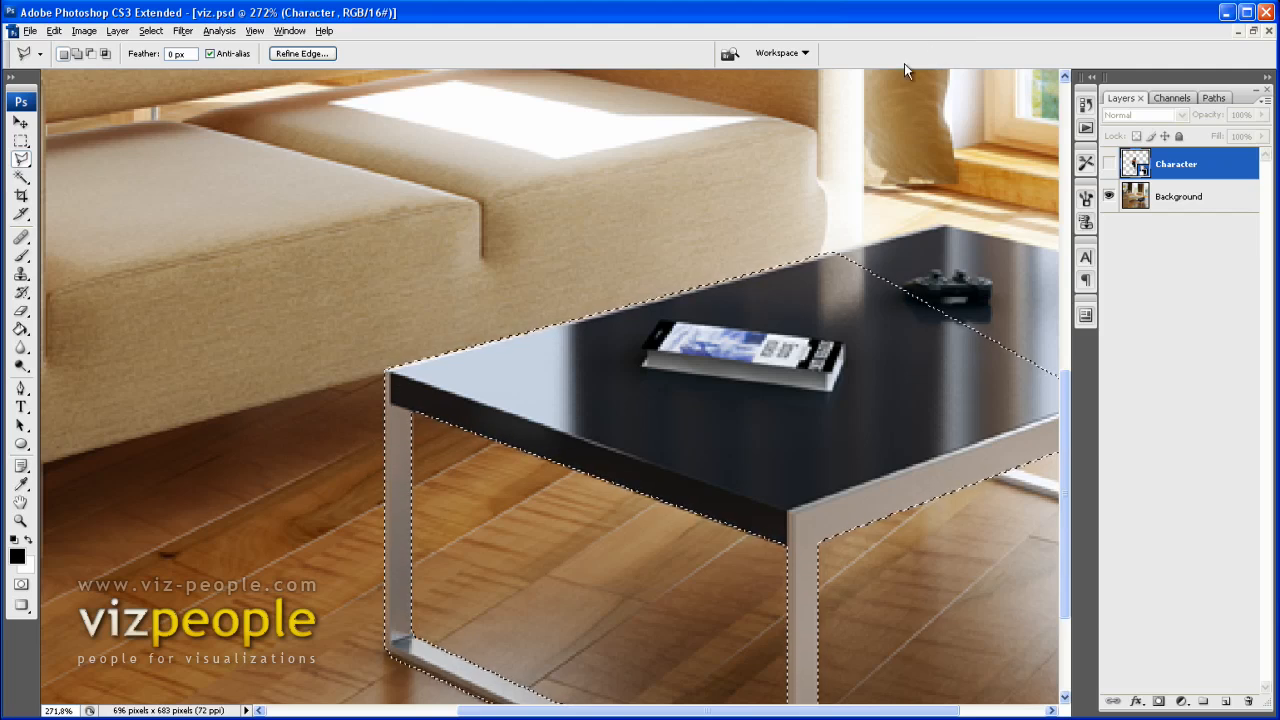
pyautogui.click(151, 32)
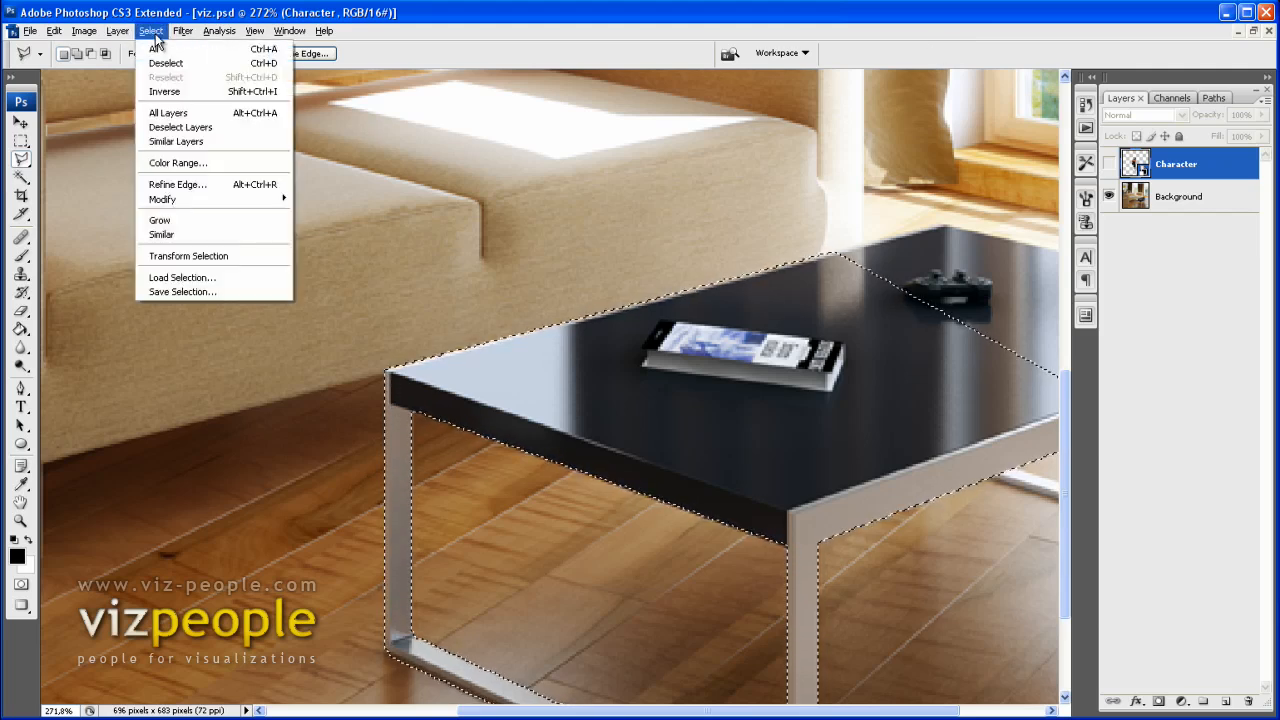
pyautogui.click(184, 93)
# Show the Character layer again and add a layer mask from the selection so the table covers the woman's leg.
pyautogui.moveTo(1066, 408); pyautogui.dragTo(1066, 382)
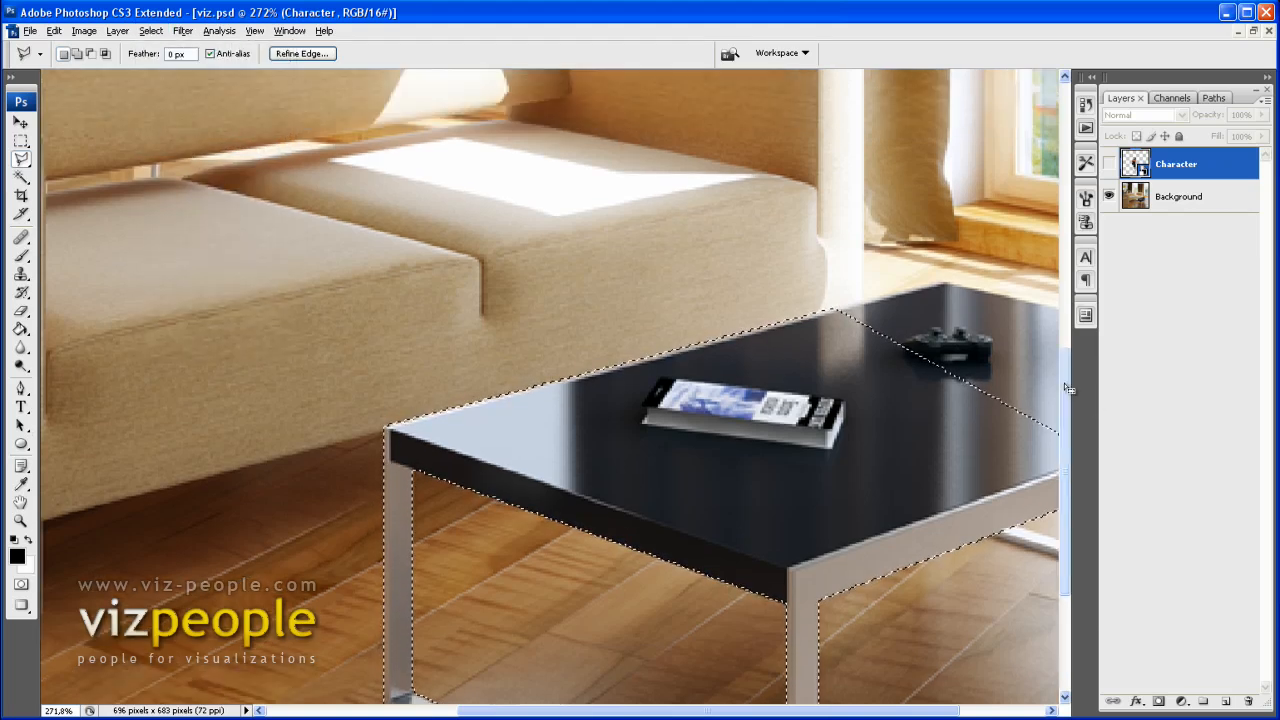
pyautogui.scroll(-7, 674, 277)
pyautogui.scroll(-2, 826, 287)
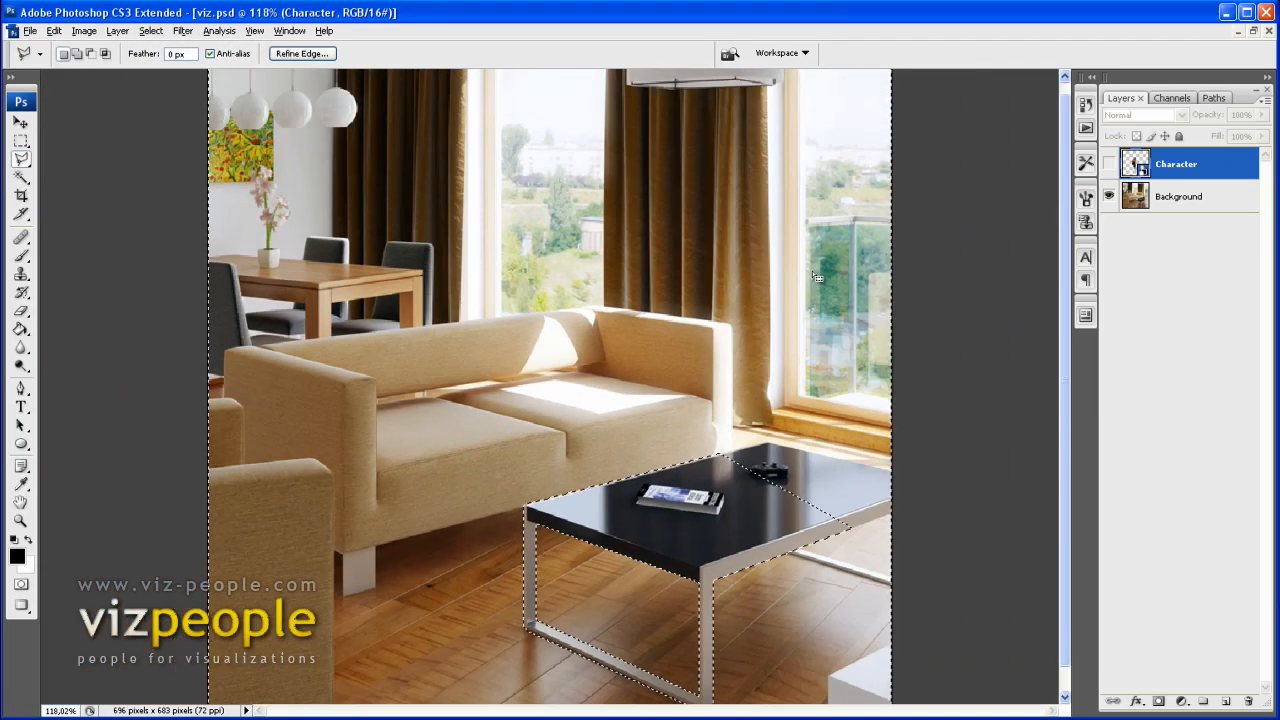
pyautogui.click(1108, 163)
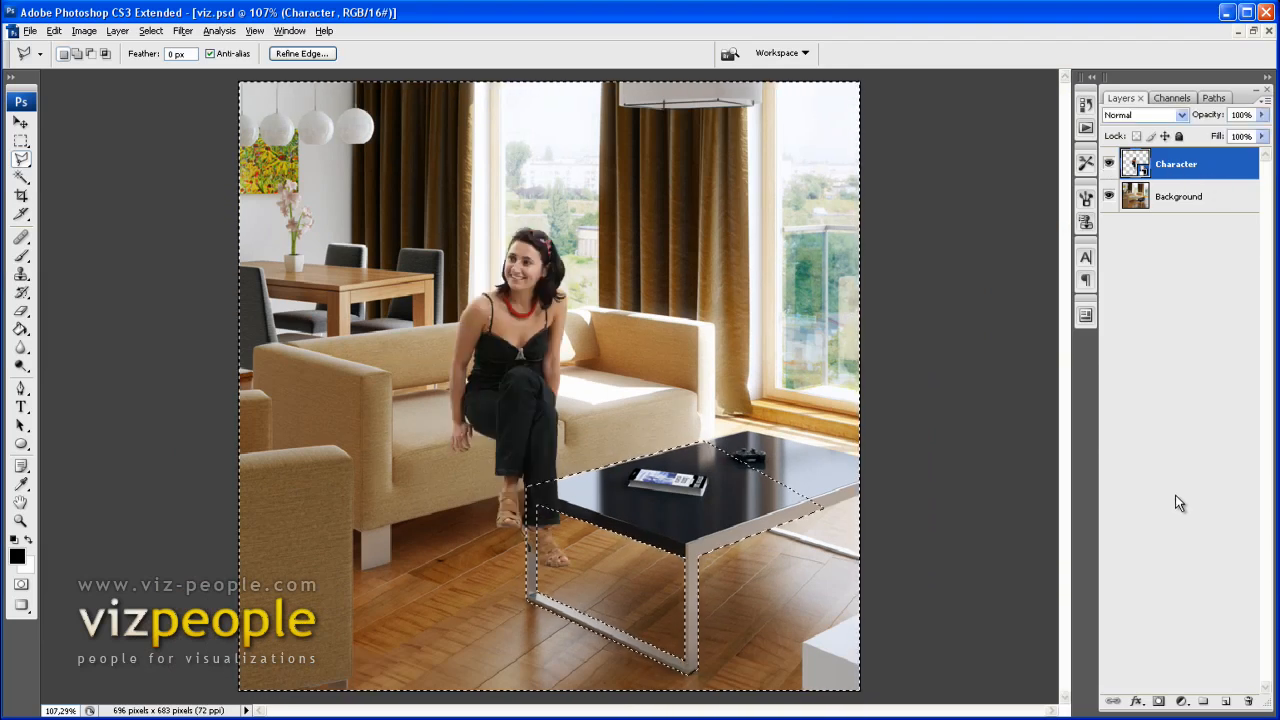
pyautogui.click(1158, 702)
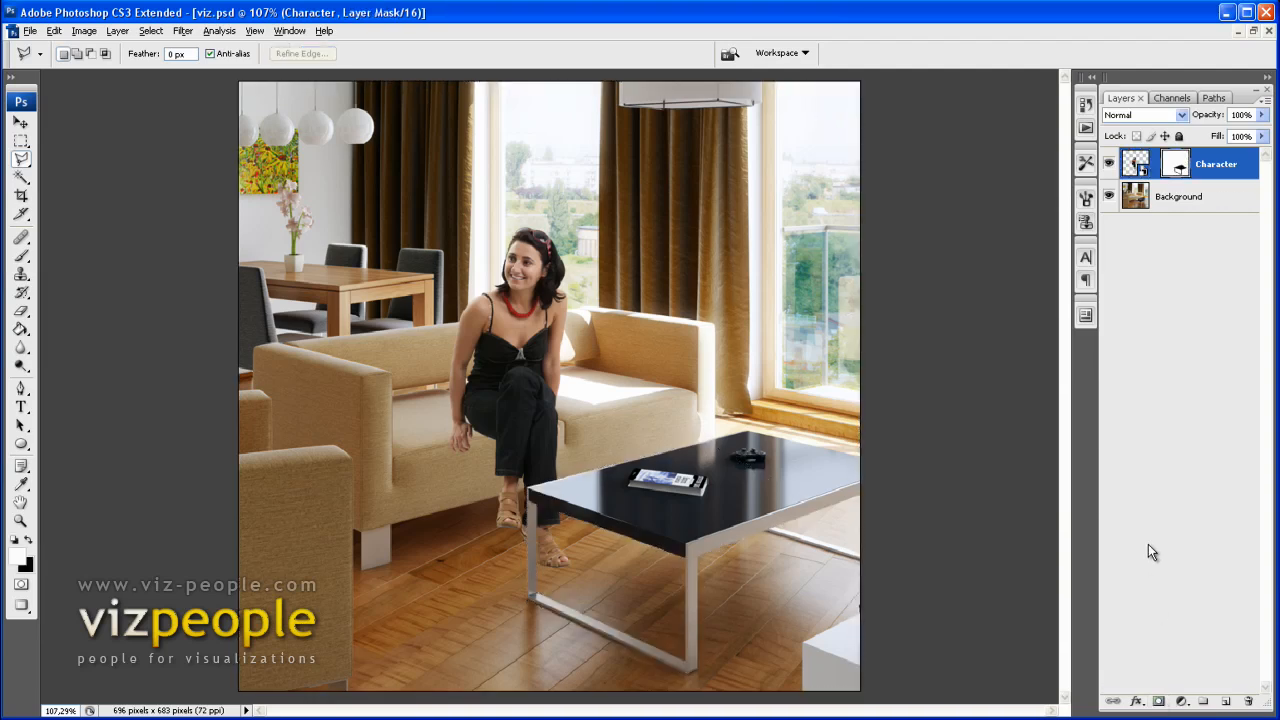
# Duplicate the Character layer as Reflection and place the copy below the Character layer.
pyautogui.click(902, 18)
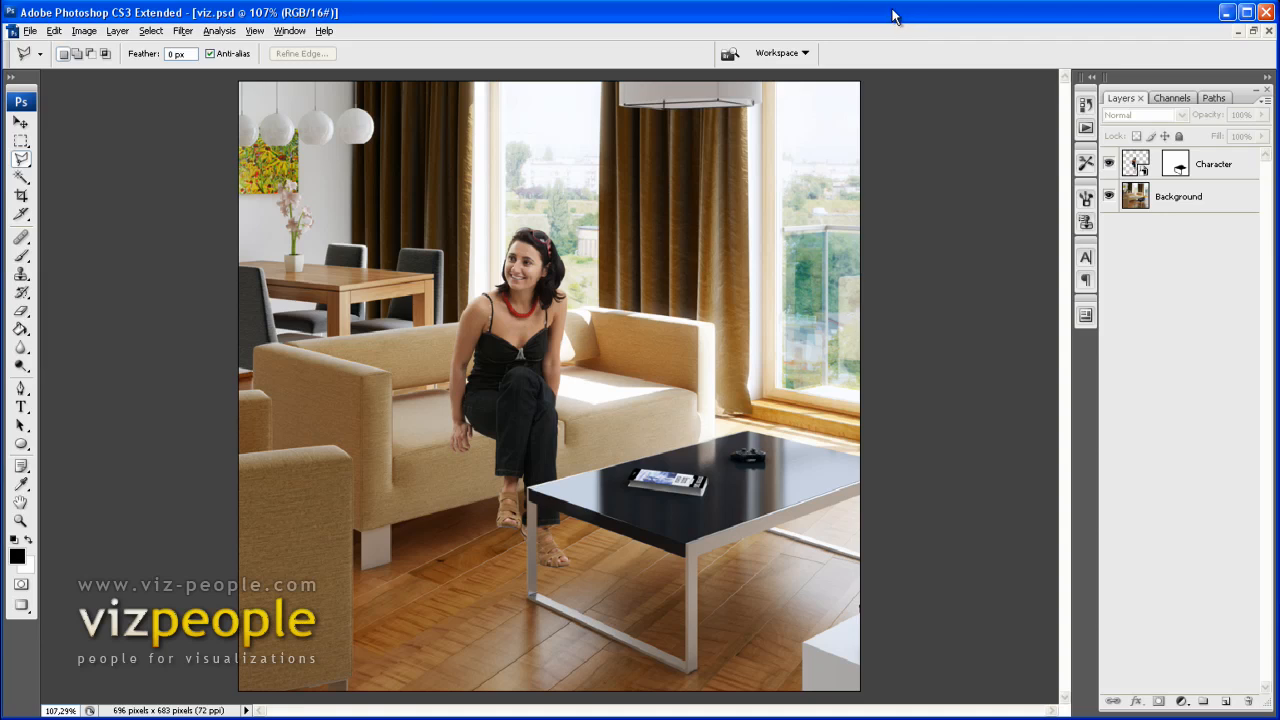
pyautogui.click(1217, 170)
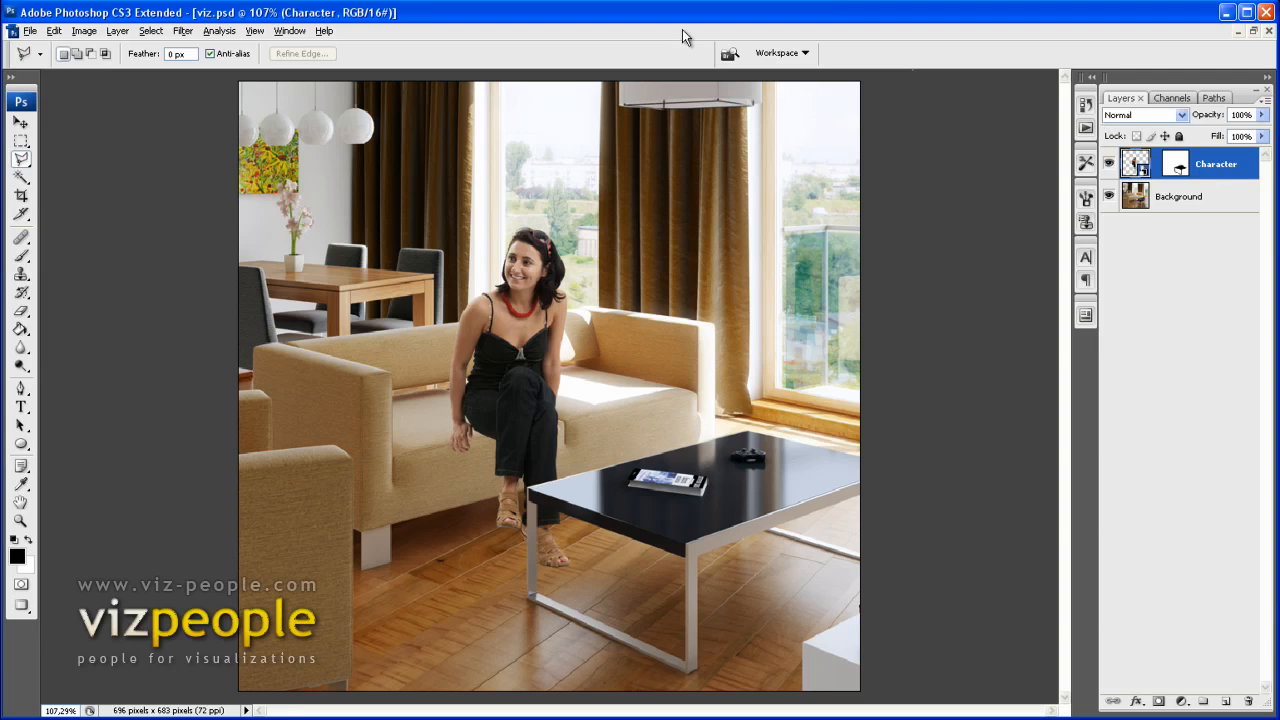
pyautogui.click(115, 32)
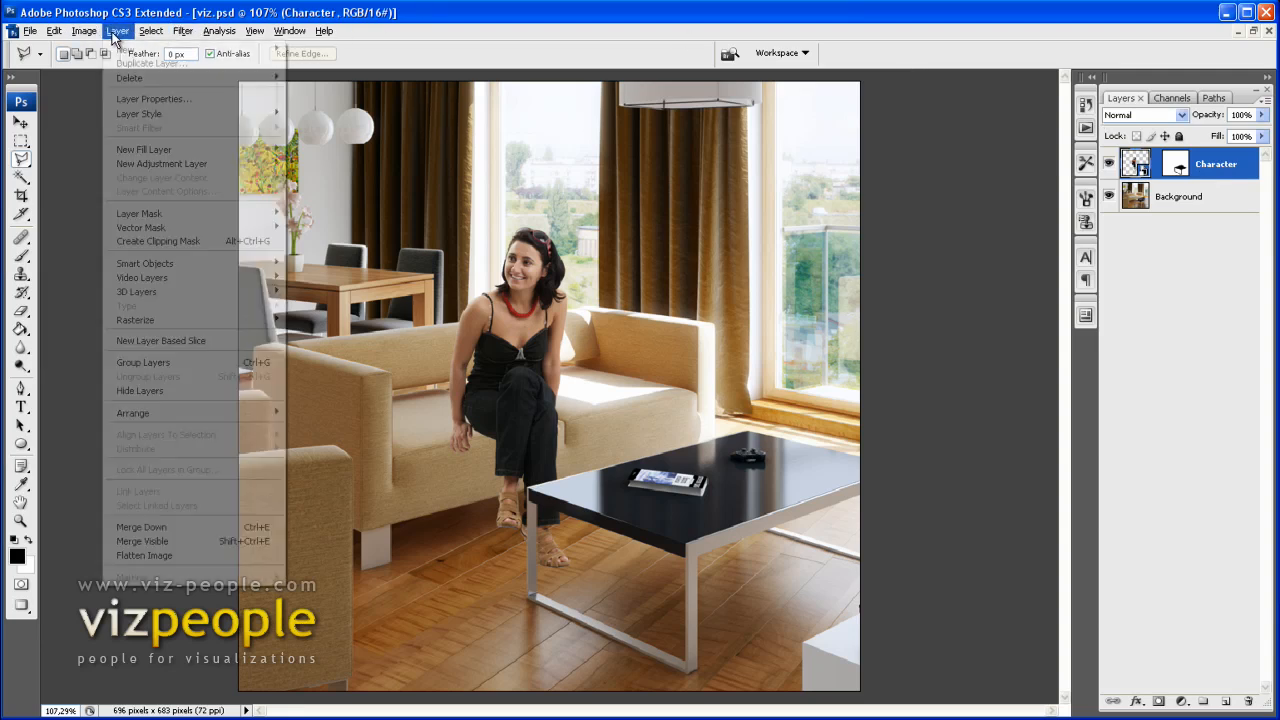
pyautogui.click(152, 64)
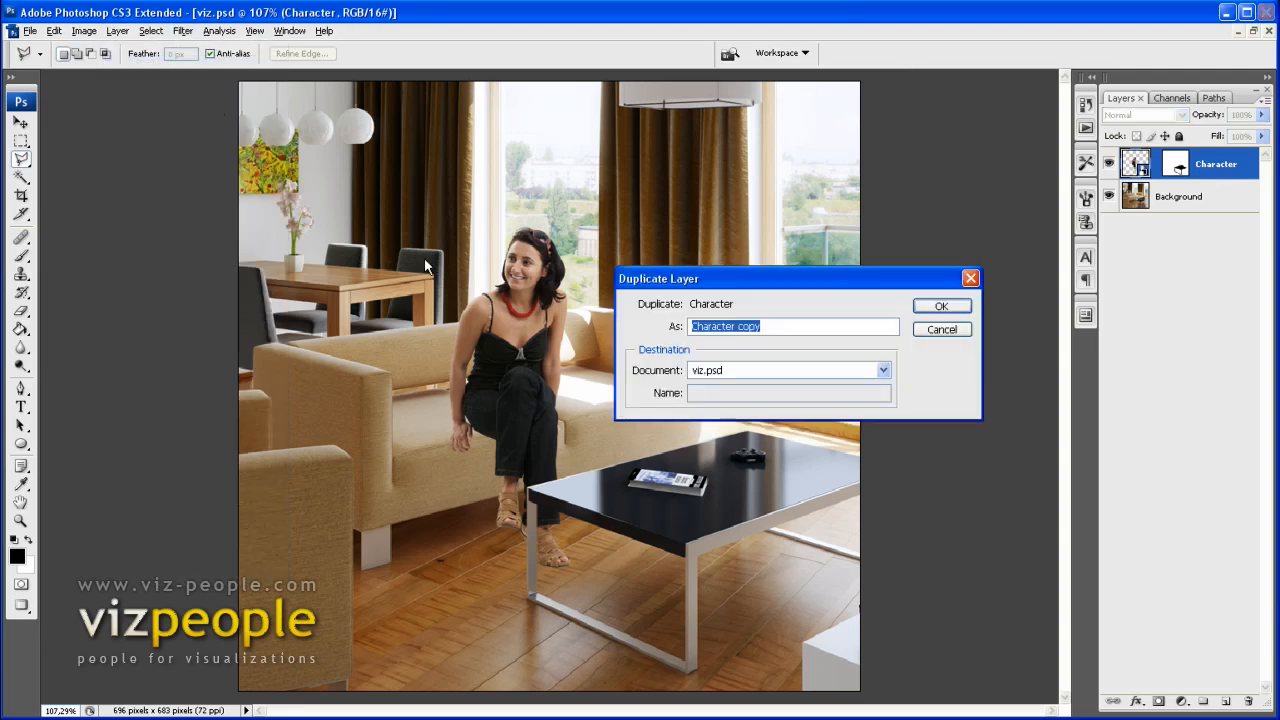
pyautogui.write('Reflection')
pyautogui.press('Return')
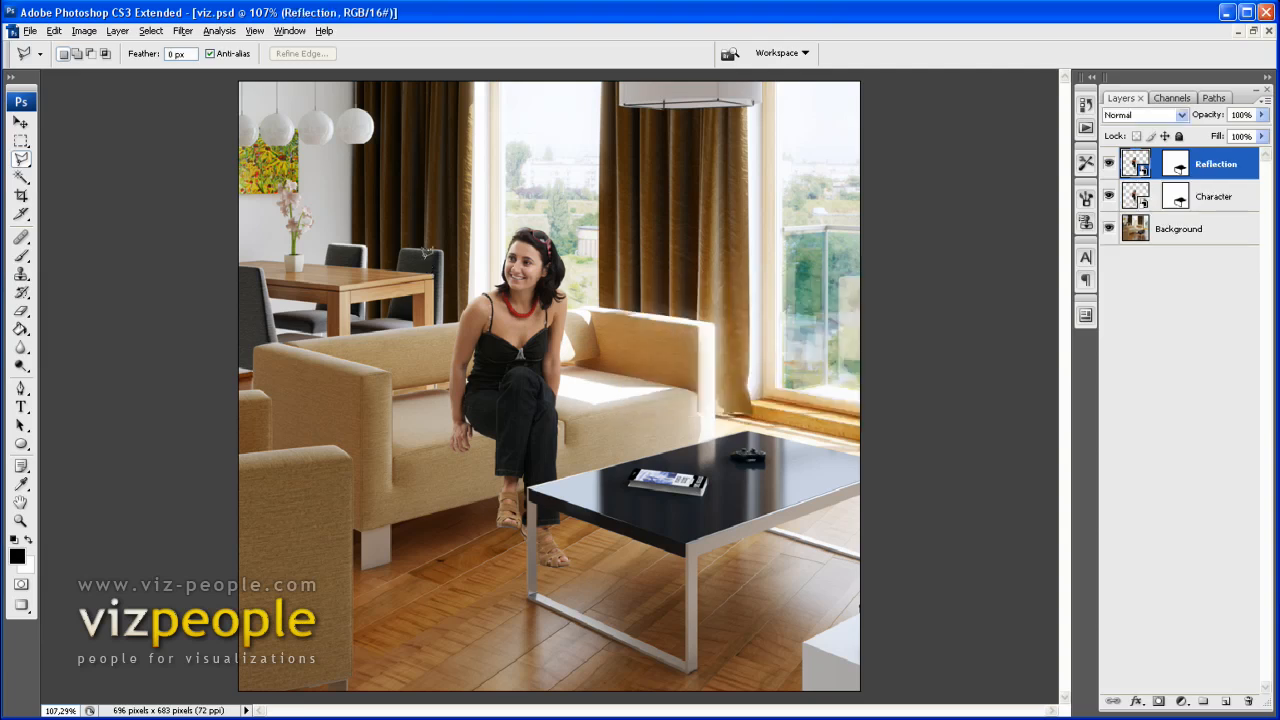
pyautogui.moveTo(1213, 170); pyautogui.dragTo(1212, 207)
# Flip the Reflection layer vertically and move it down so its mirrored front foot meets the woman's foot on the floor.
pyautogui.click(20, 121)
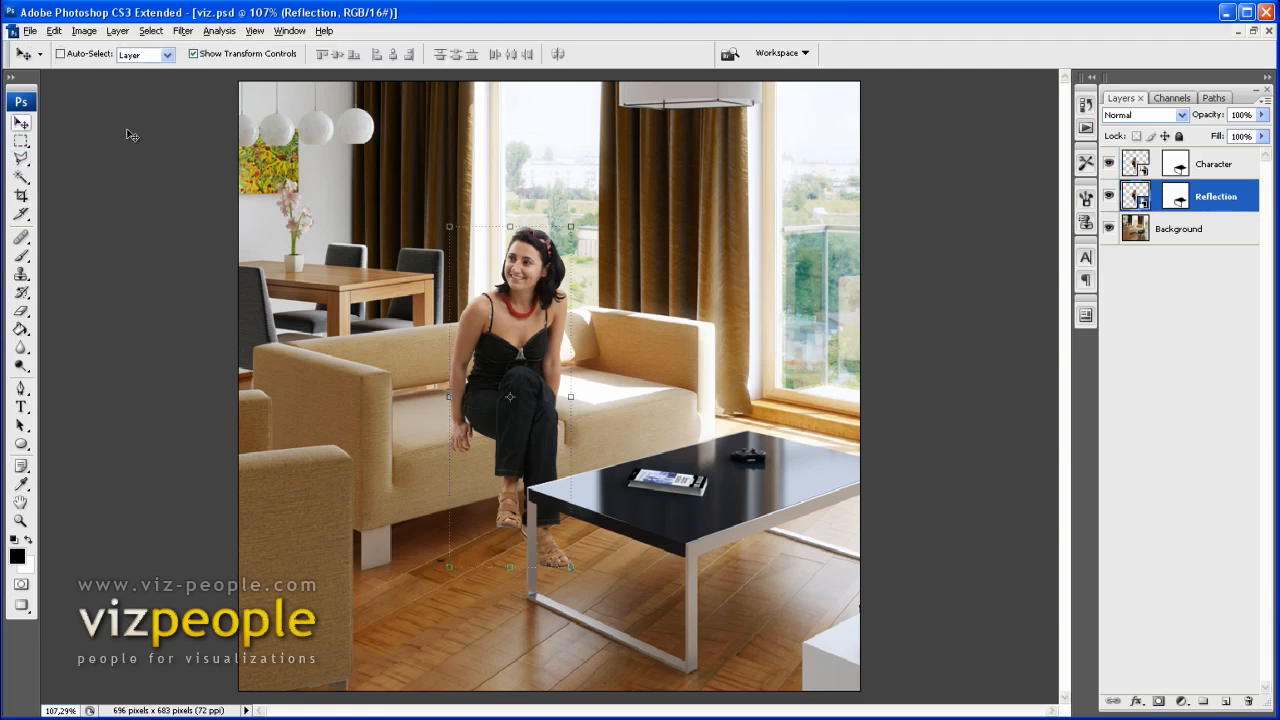
pyautogui.click(54, 30)
pyautogui.moveTo(200, 299)
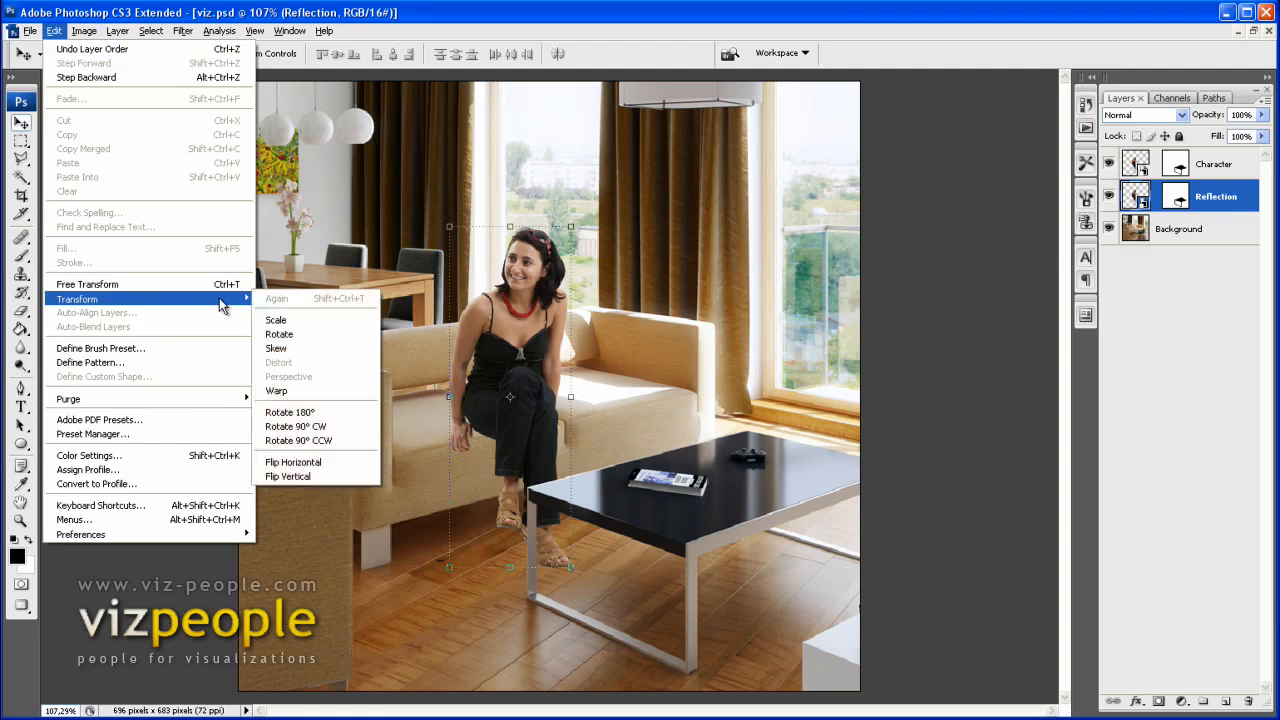
pyautogui.click(300, 479)
pyautogui.moveTo(555, 252); pyautogui.dragTo(568, 576)
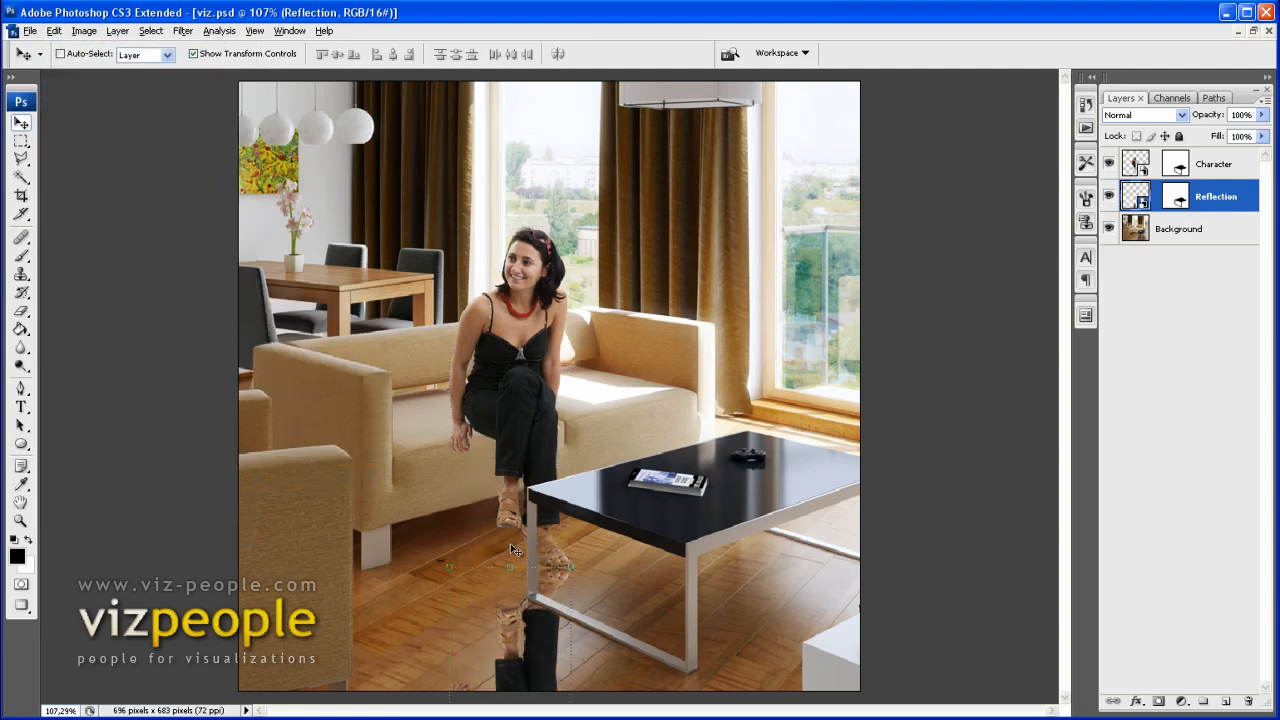
pyautogui.scroll(12, 546, 608)
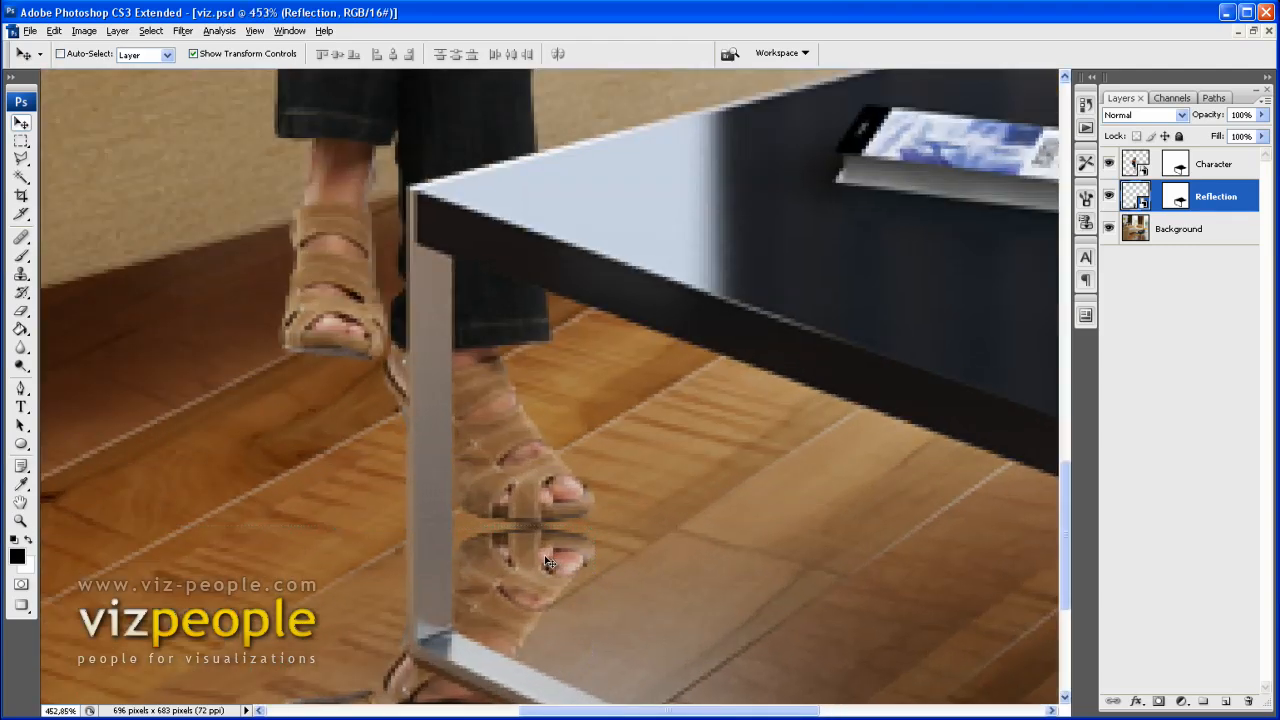
pyautogui.moveTo(547, 551); pyautogui.dragTo(546, 536)
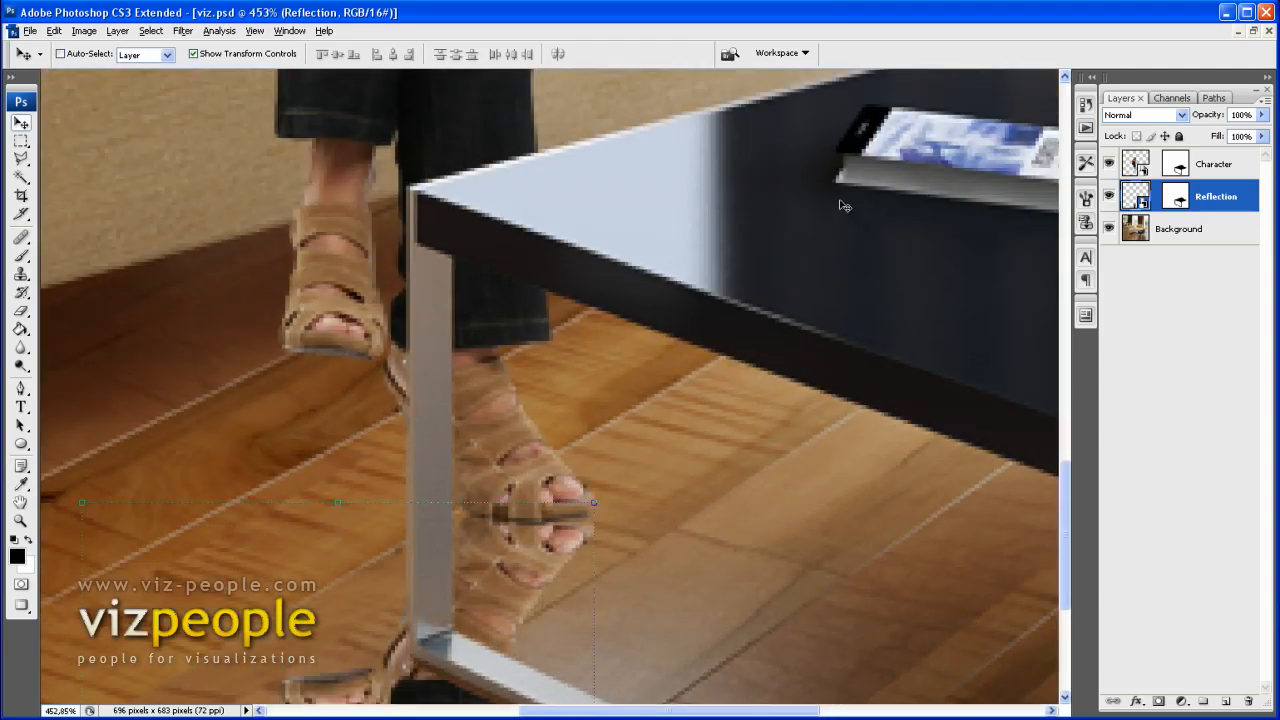
# Set the blend mode of the Reflection layer to Overlay.
pyautogui.scroll(-10, 900, 200)
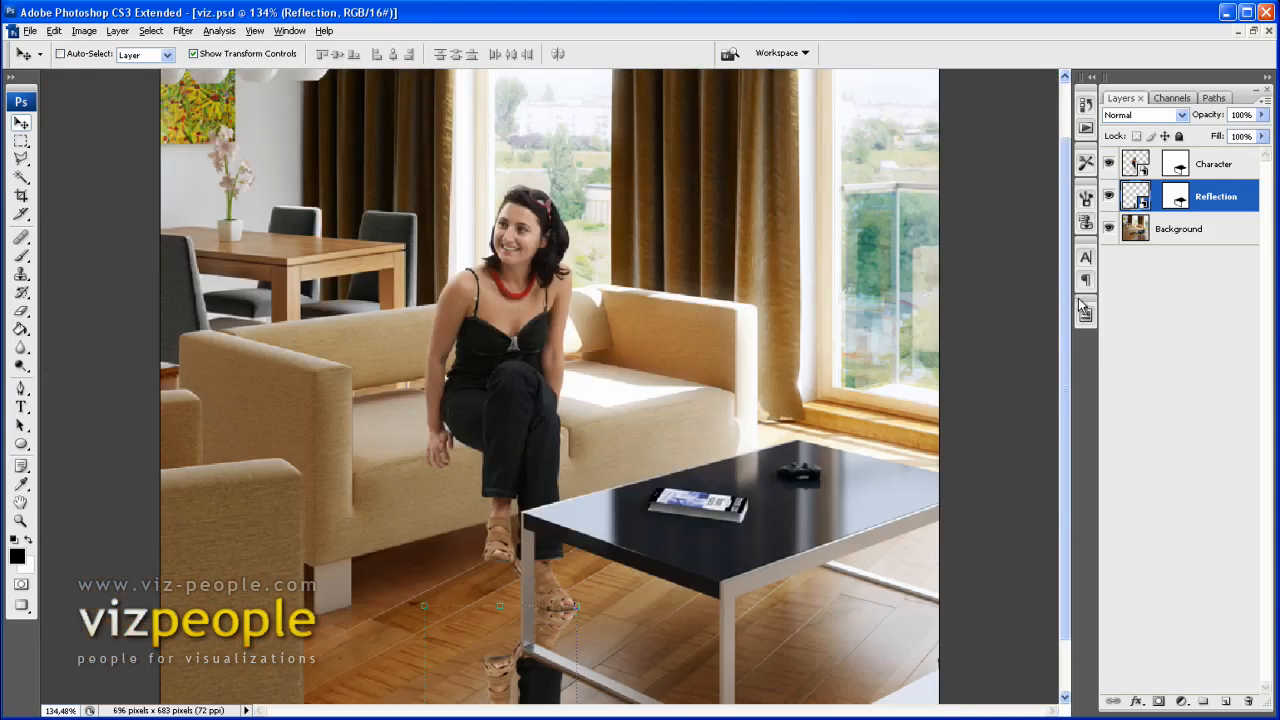
pyautogui.scroll(-2, 1063, 303)
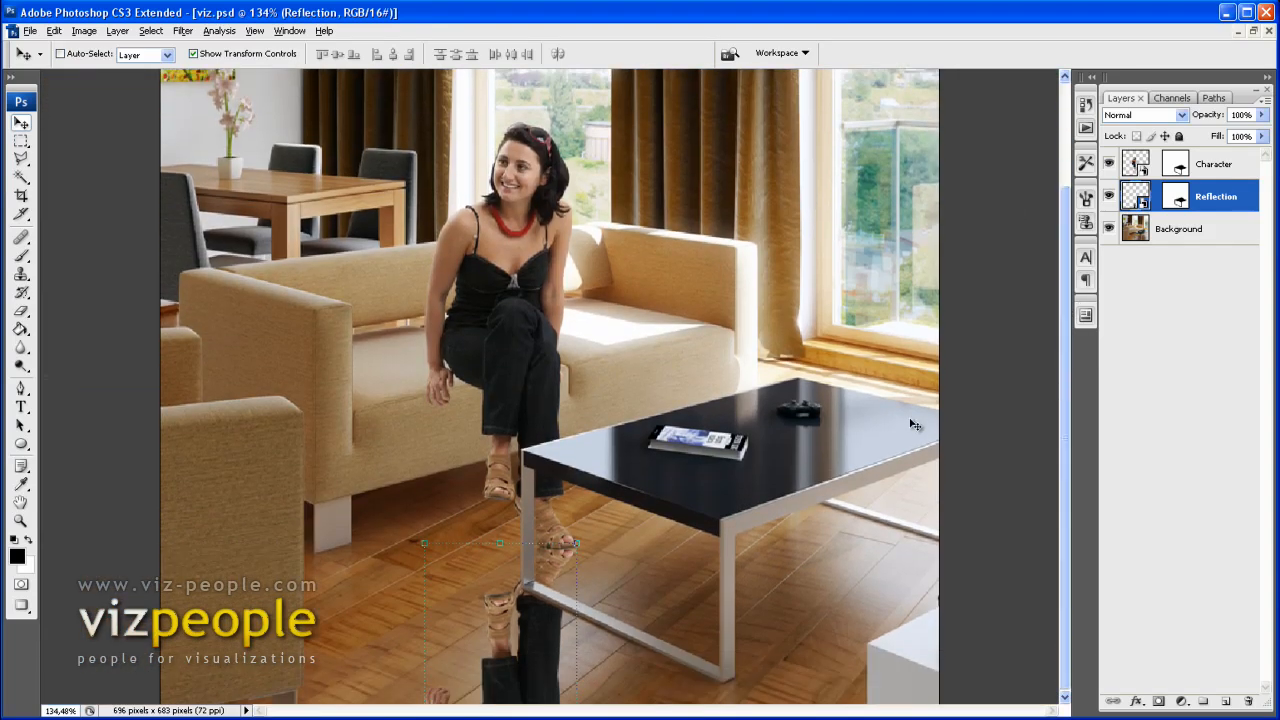
pyautogui.click(1165, 116)
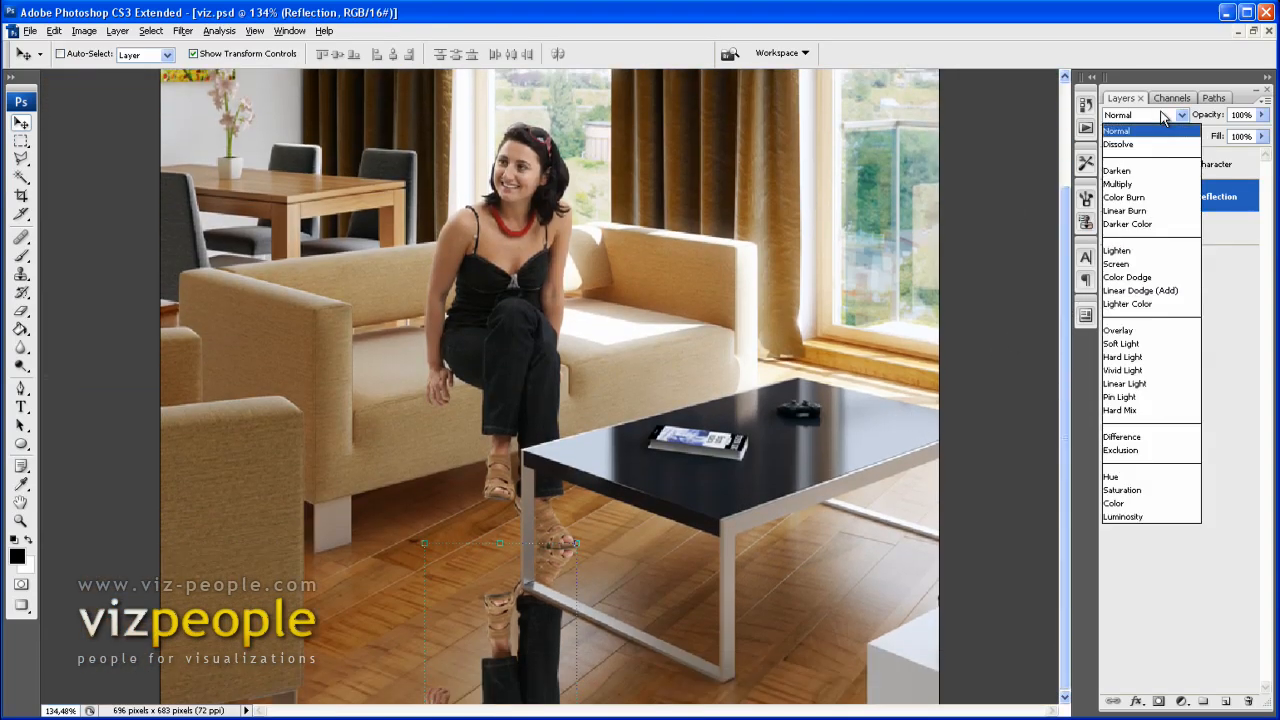
pyautogui.click(1132, 331)
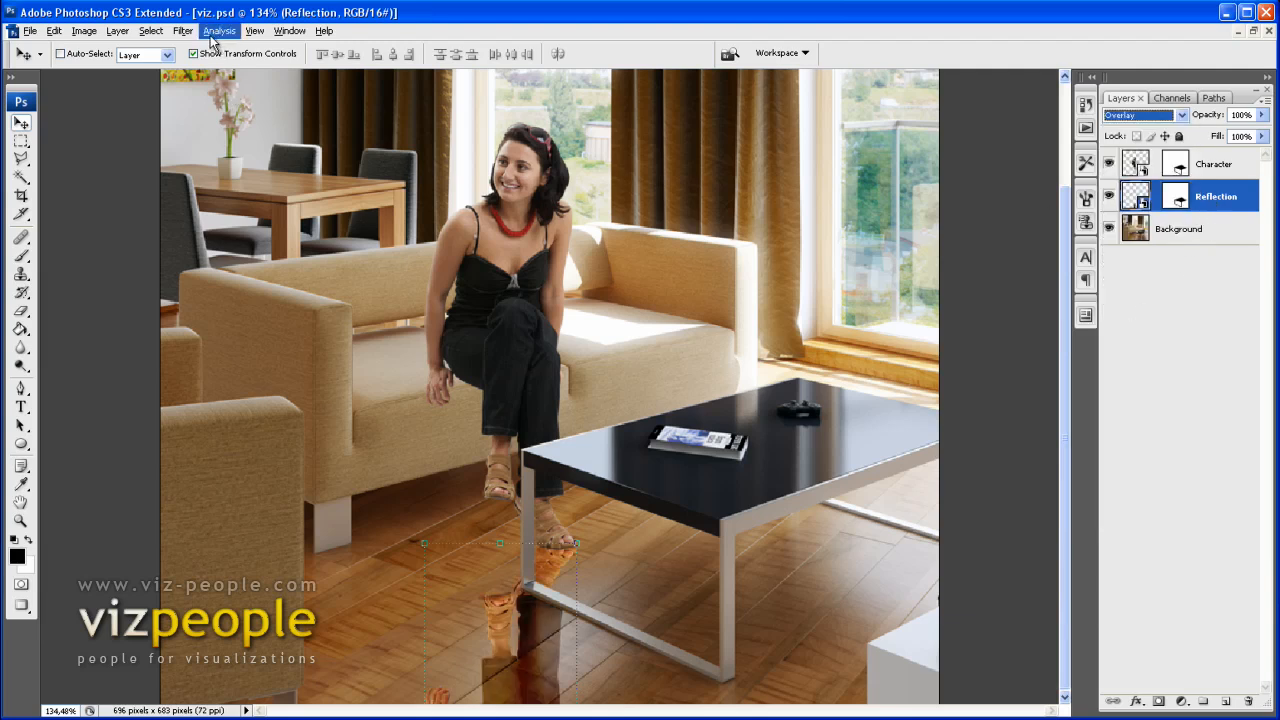
# Apply a Gaussian Blur with a radius of 2,3 pixels to the Reflection layer.
pyautogui.click(183, 31)
pyautogui.moveTo(209, 187)
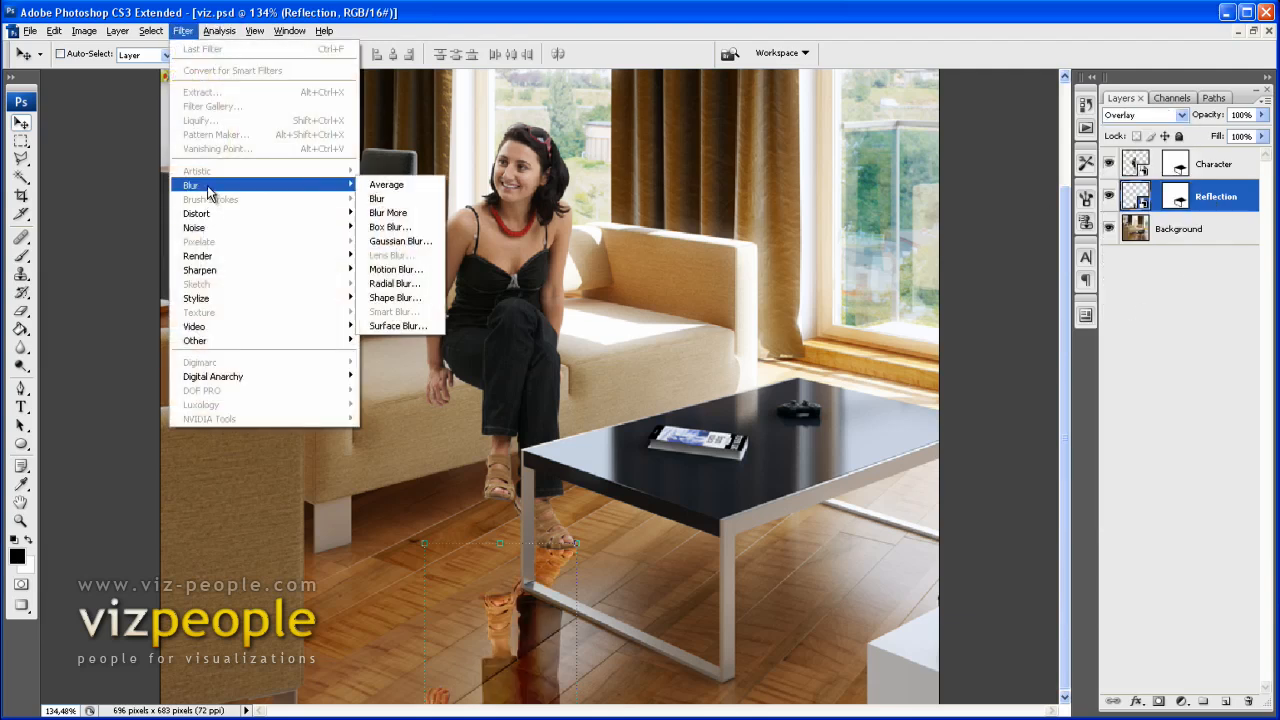
pyautogui.click(428, 241)
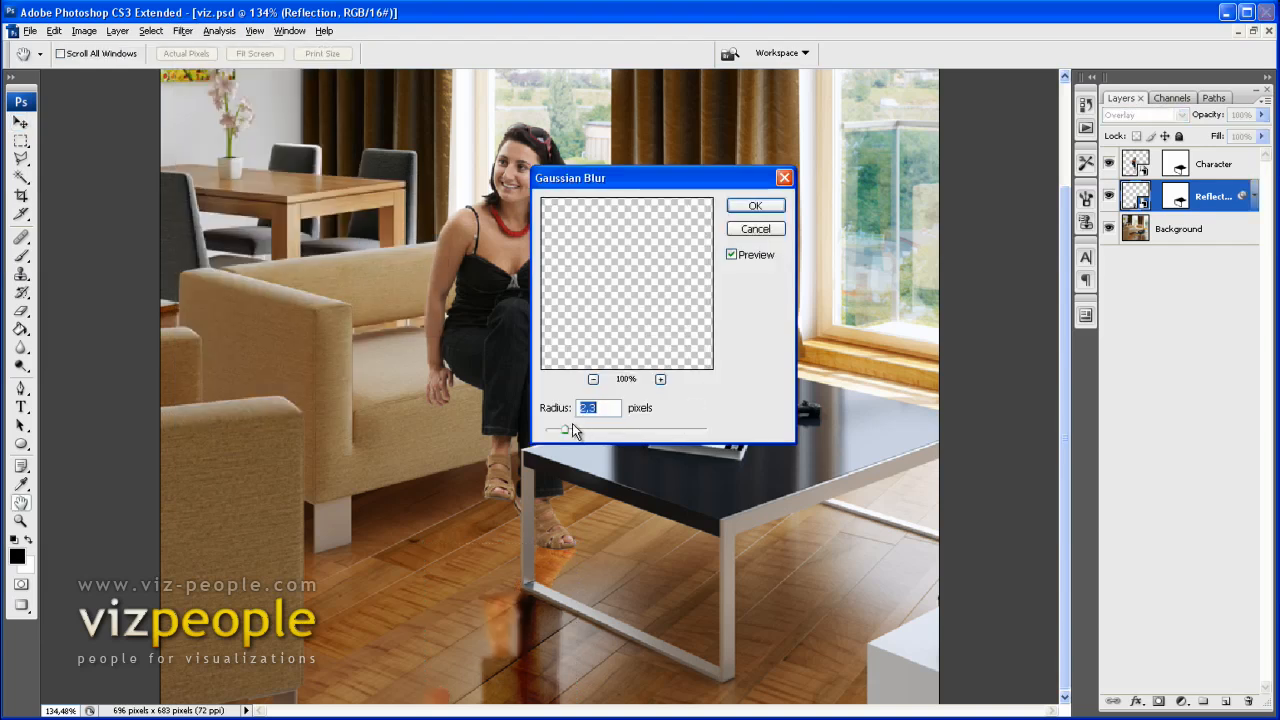
pyautogui.click(752, 206)
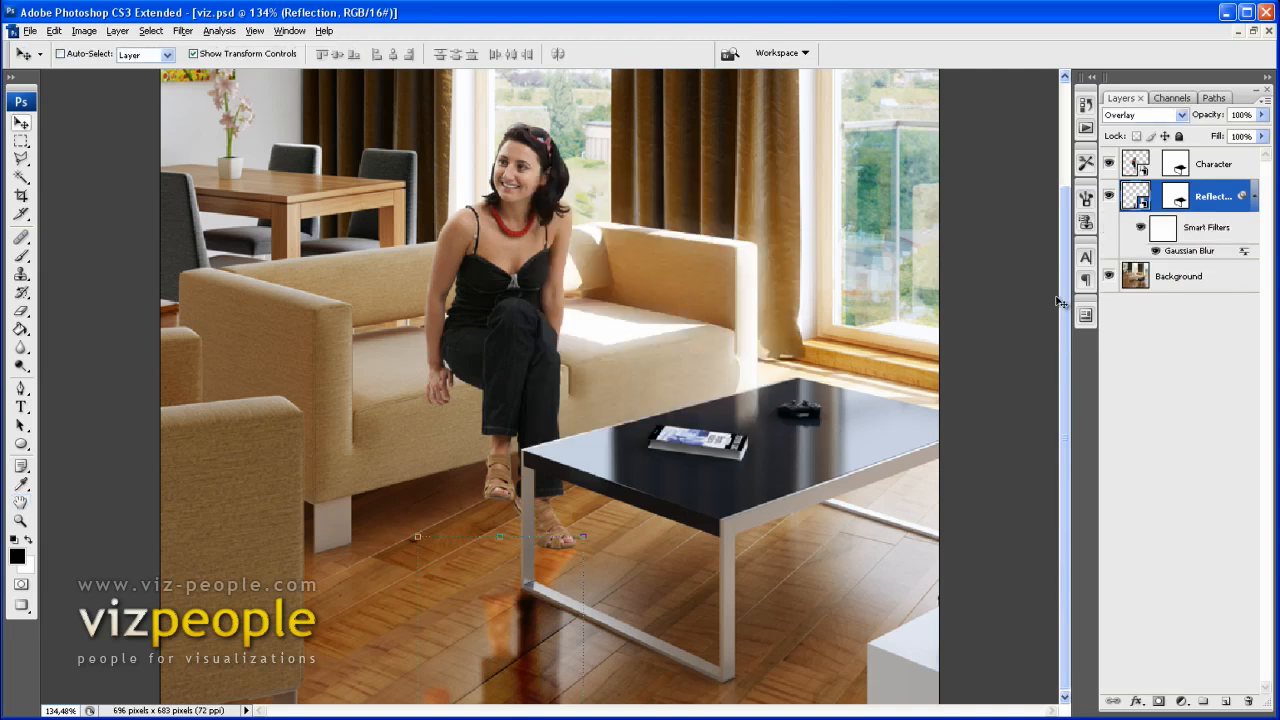
# Lower the opacity of the Reflection layer to 35%.
pyautogui.click(1262, 114)
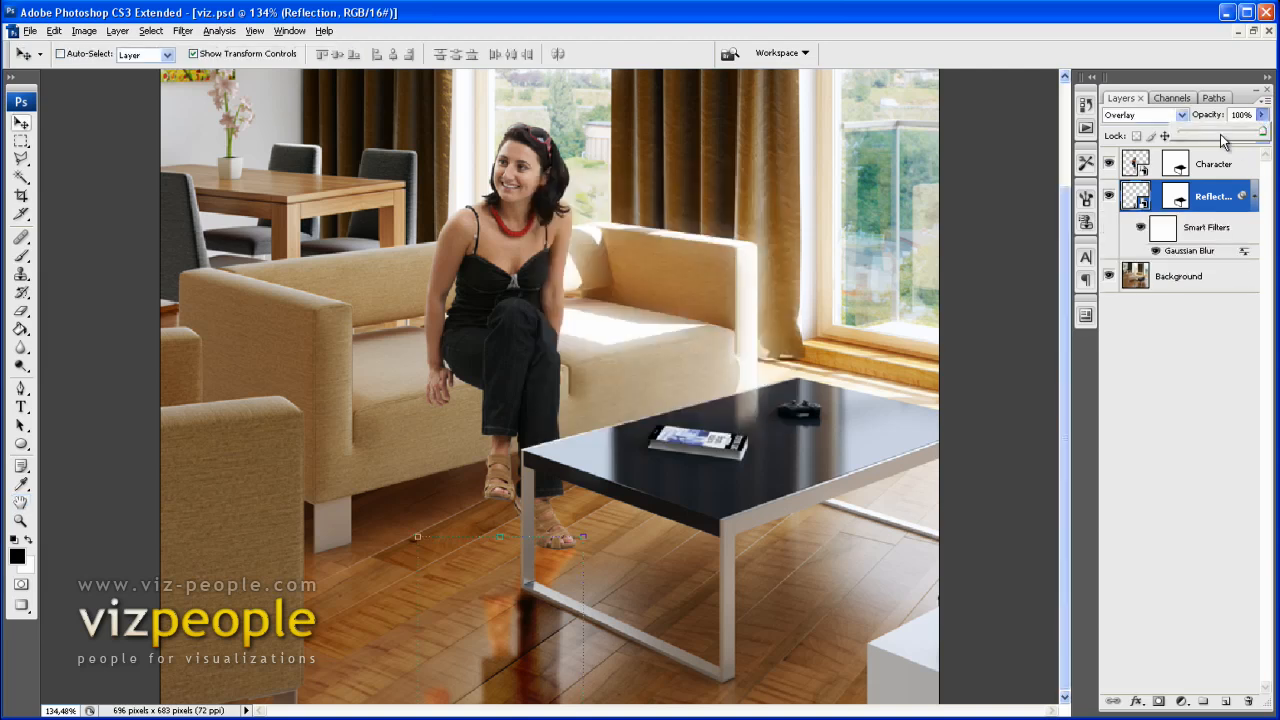
pyautogui.moveTo(1240, 136); pyautogui.dragTo(1215, 135)
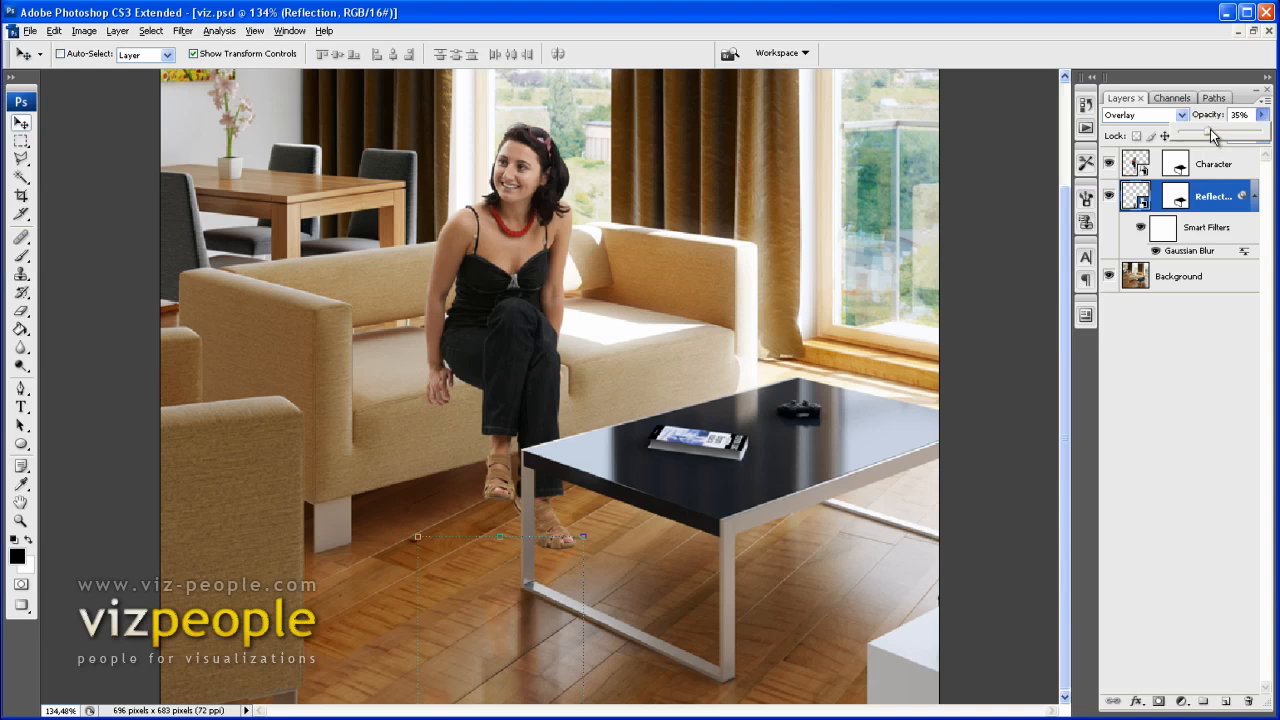
pyautogui.click(1105, 95)
pyautogui.scroll(-2, 892, 171)
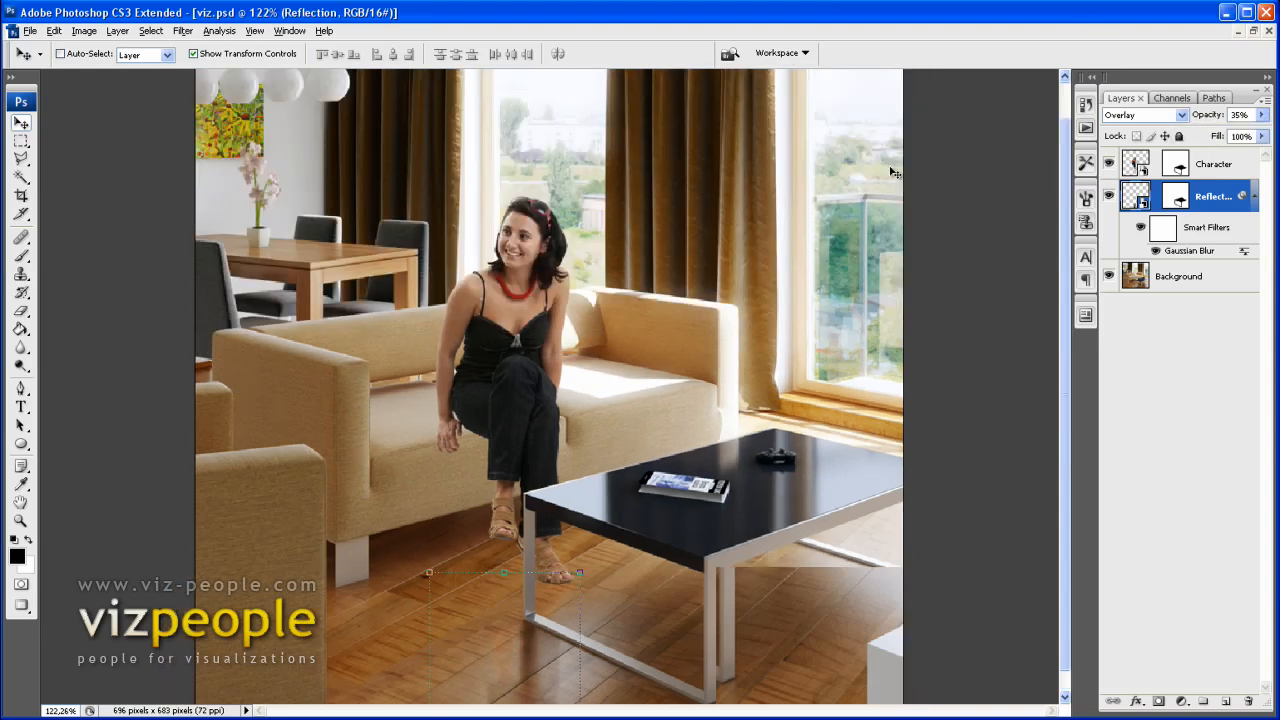
pyautogui.scroll(-1, 892, 171)
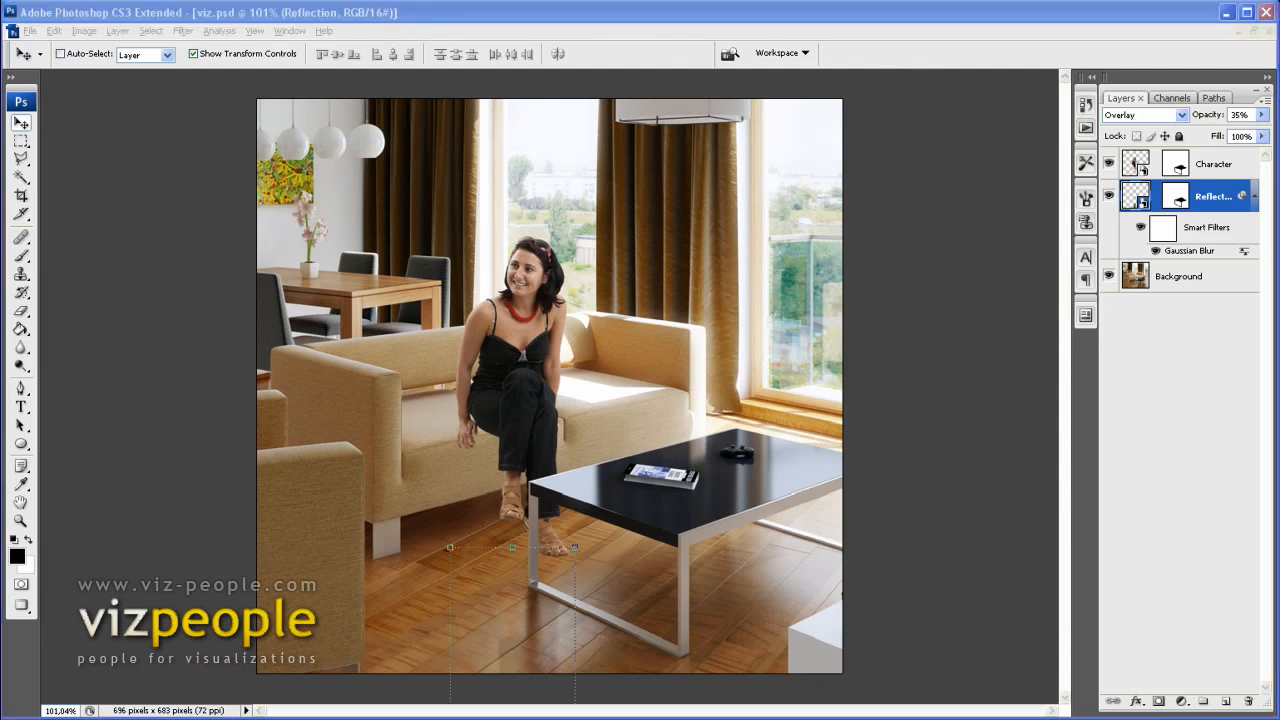
# Add a Curves and a Color Balance adjustment layer above the Character layer, accepting both with their default settings.
pyautogui.click(1213, 167)
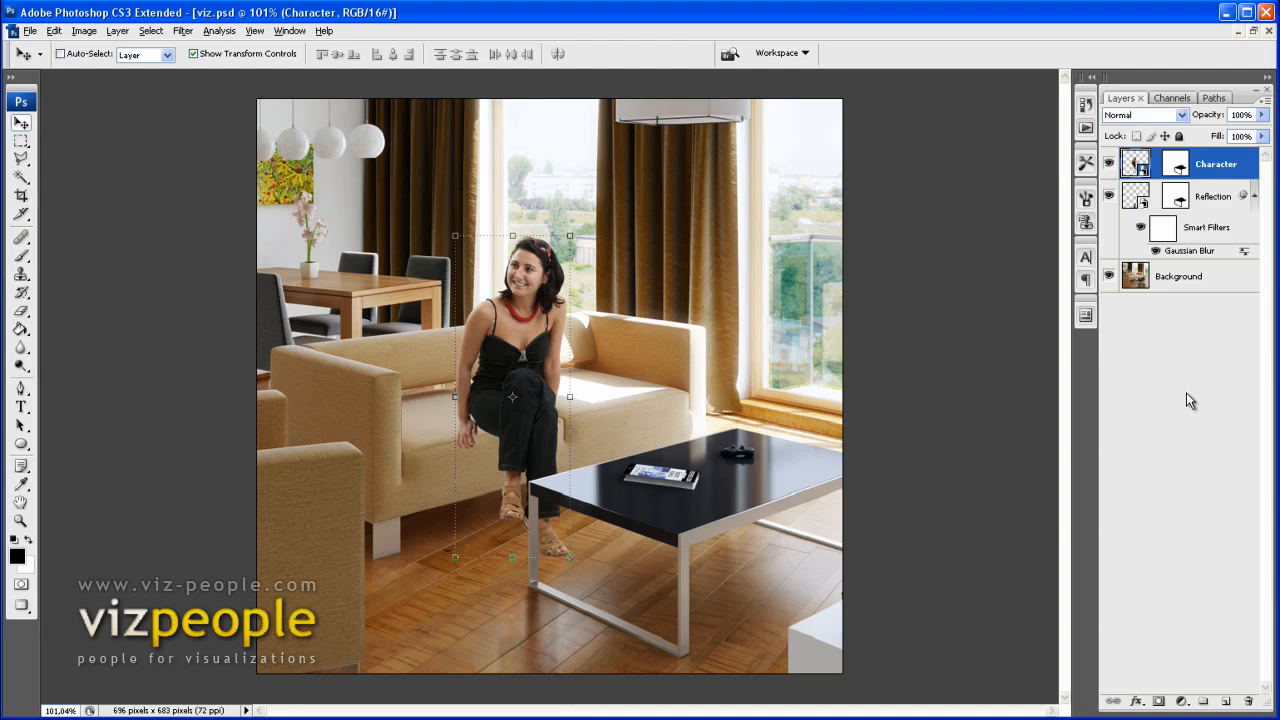
pyautogui.click(1181, 703)
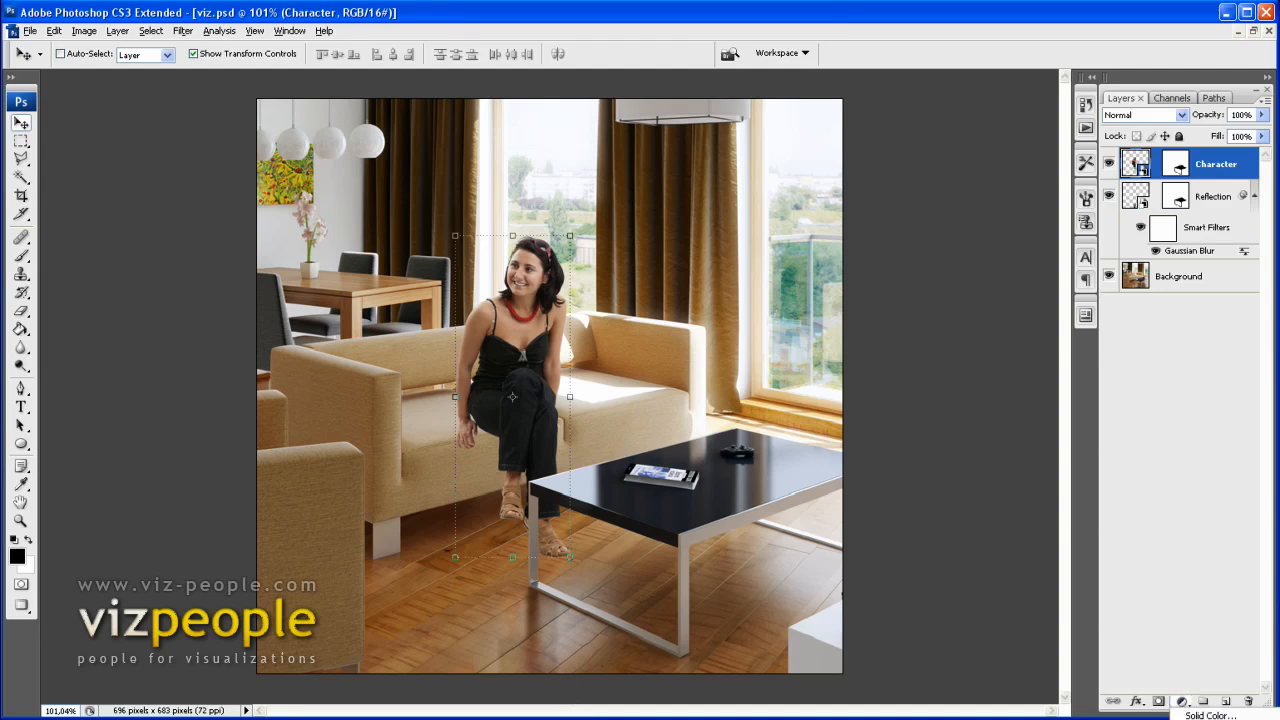
pyautogui.click(1200, 718)
pyautogui.click(1052, 275)
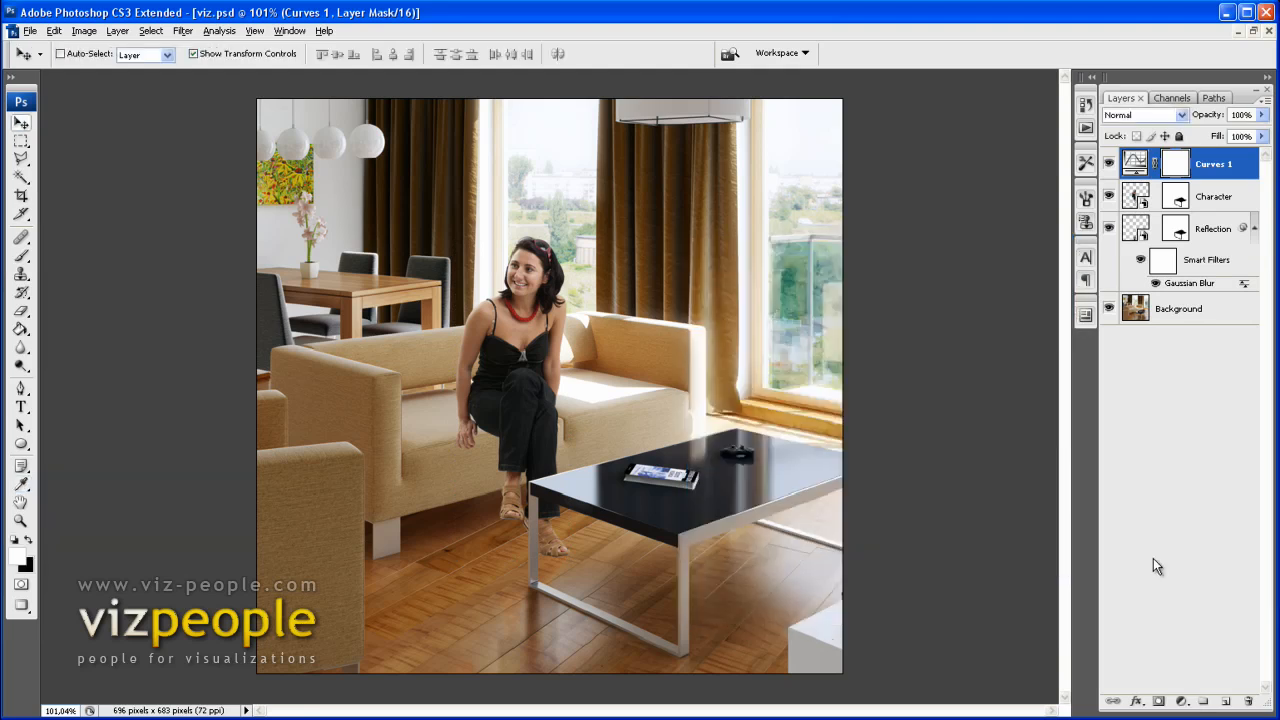
pyautogui.click(1180, 700)
pyautogui.click(1210, 715)
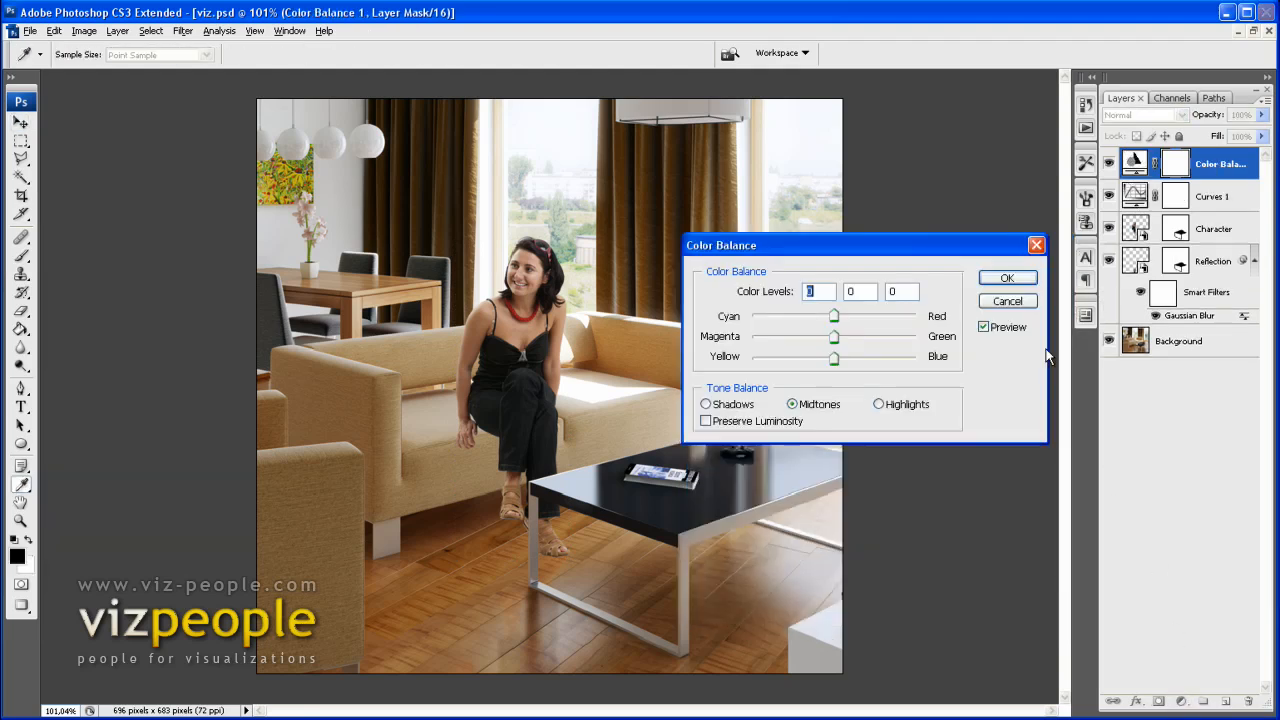
pyautogui.click(1005, 279)
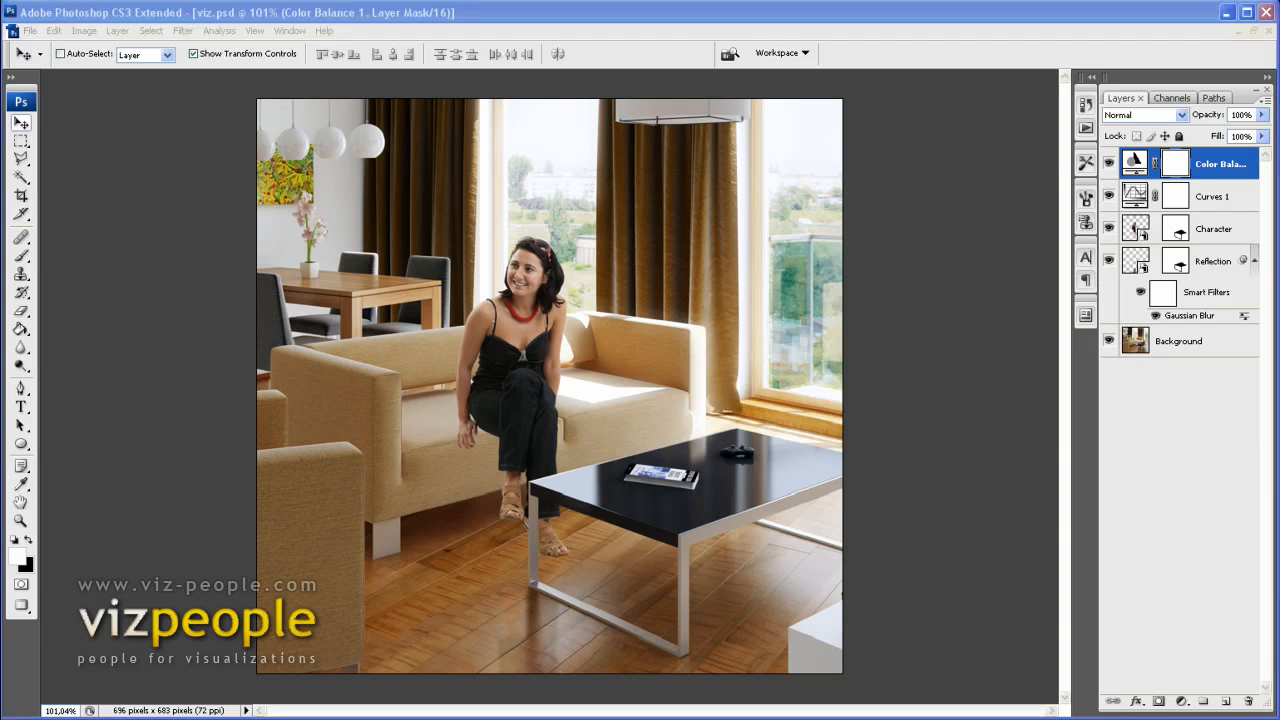
# Clip the Curves and Color Balance adjustment layers to the Character layer so they affect only the woman.
pyautogui.click(1218, 198)
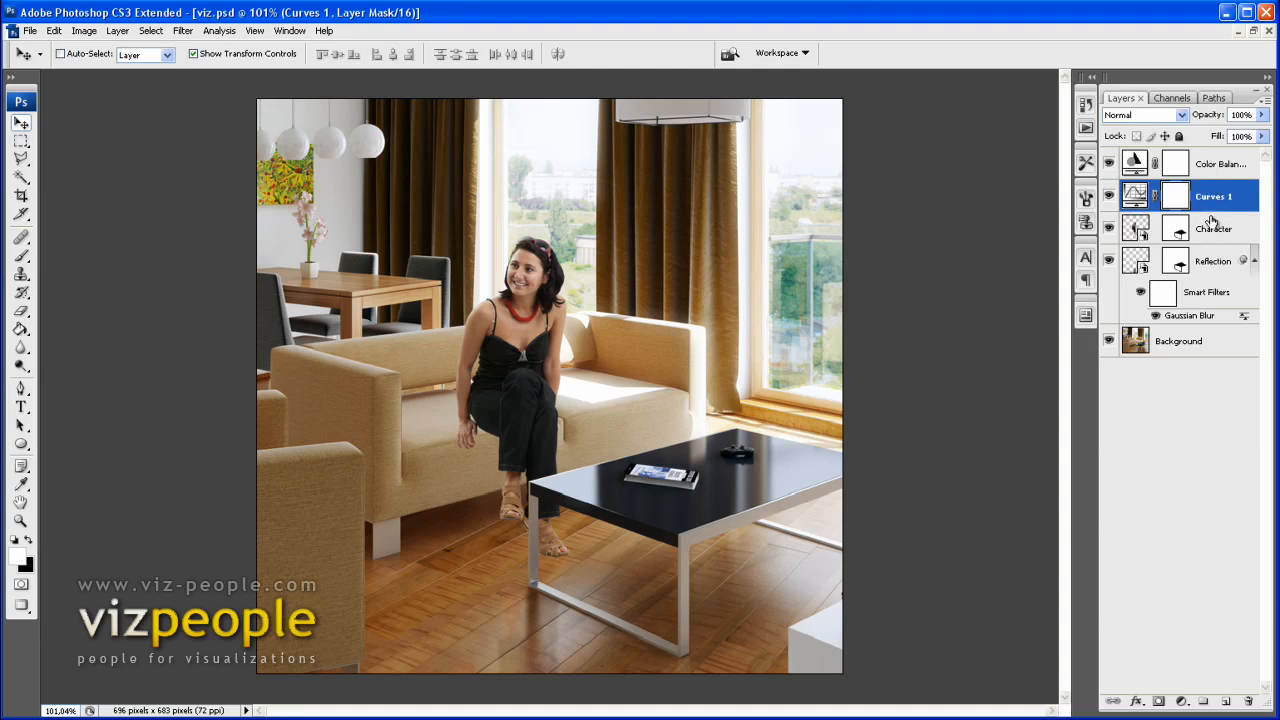
pyautogui.click(1212, 238)
pyautogui.click(1224, 206)
pyautogui.keyDown('alt'); pyautogui.click(1230, 212); pyautogui.keyUp('alt')
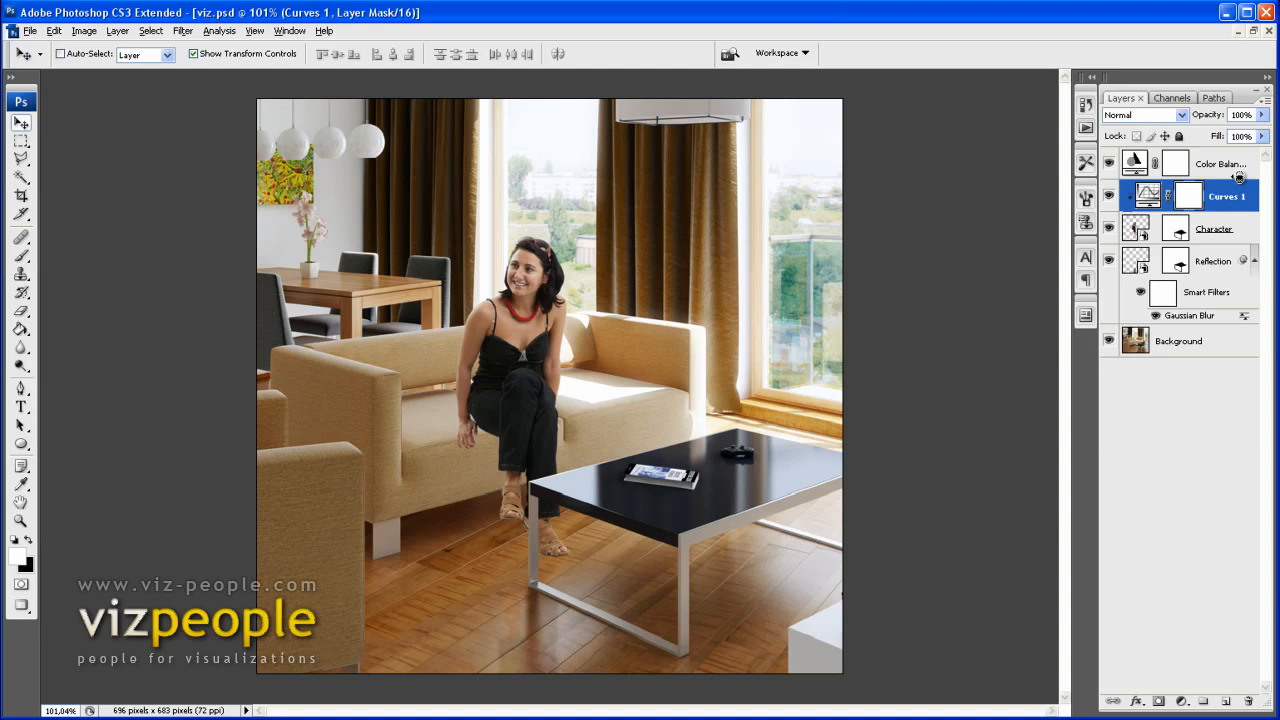
pyautogui.keyDown('alt'); pyautogui.click(1238, 178); pyautogui.keyUp('alt')
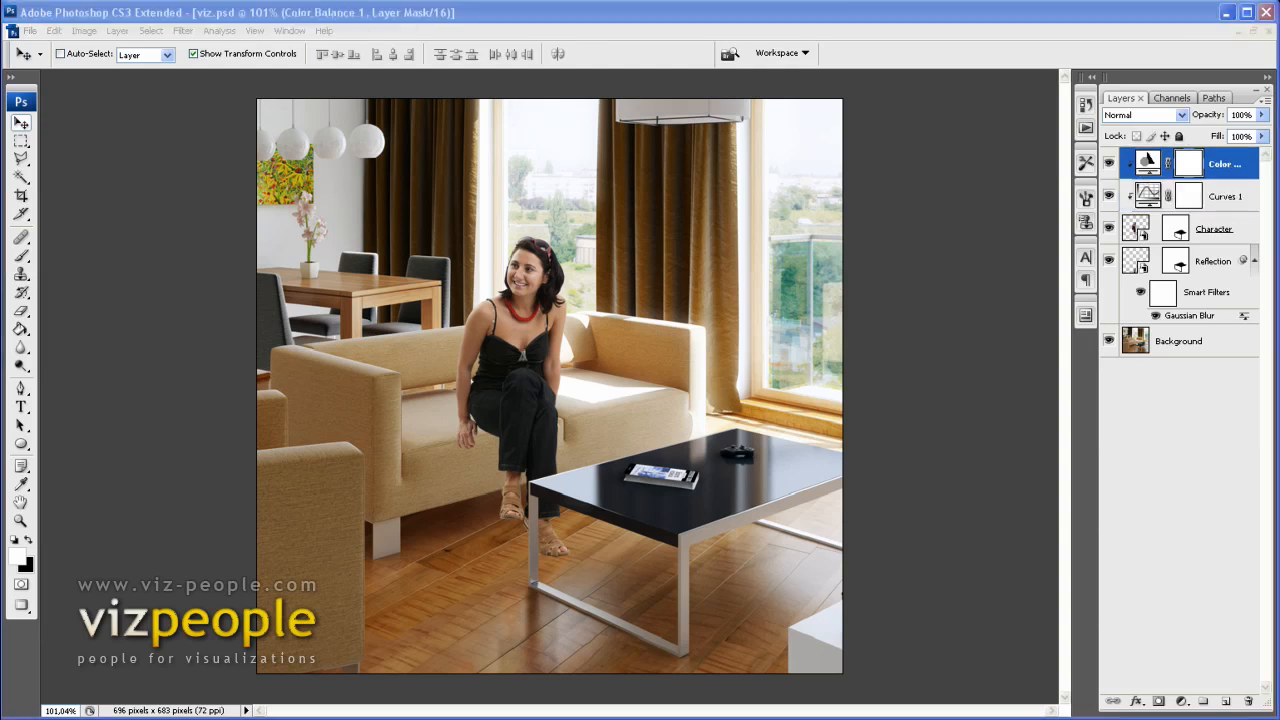
# Brighten the woman in the Curves adjustment by raising the RGB curve at input 122 to output 143 and input 66 to output 86.
pyautogui.click(1218, 198)
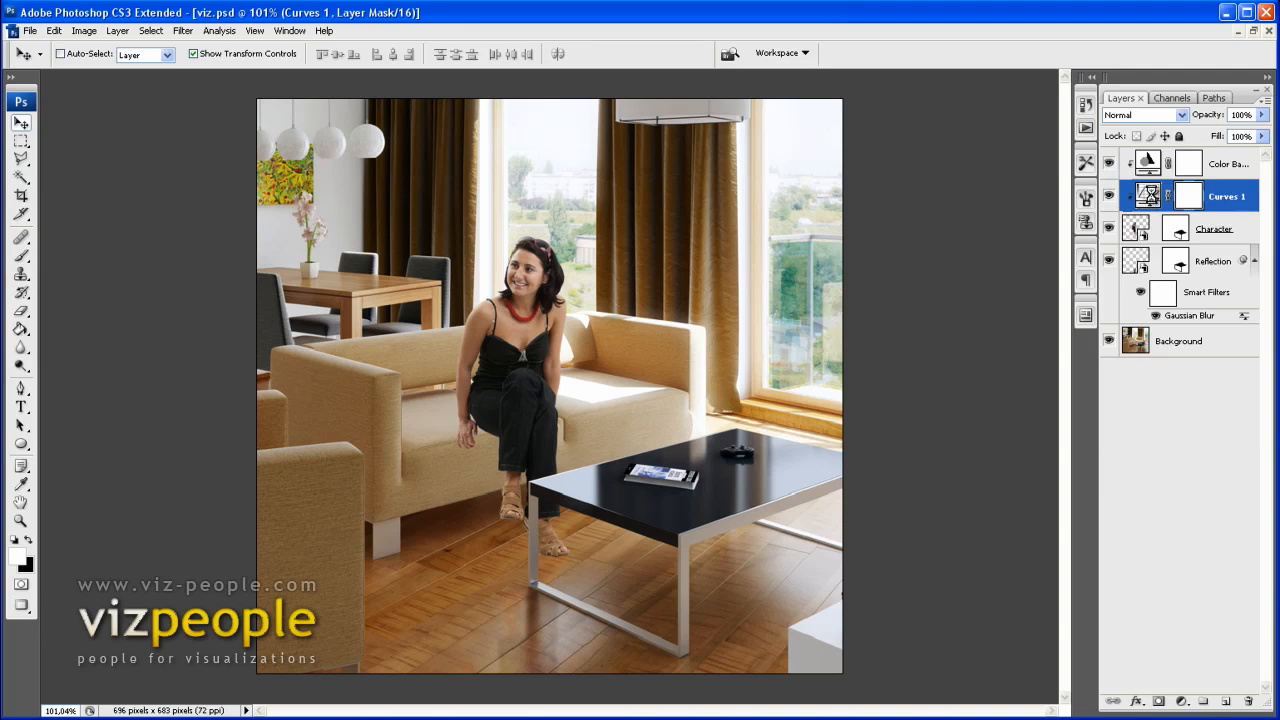
pyautogui.doubleClick(1150, 195)
pyautogui.moveTo(920, 257); pyautogui.dragTo(970, 273)
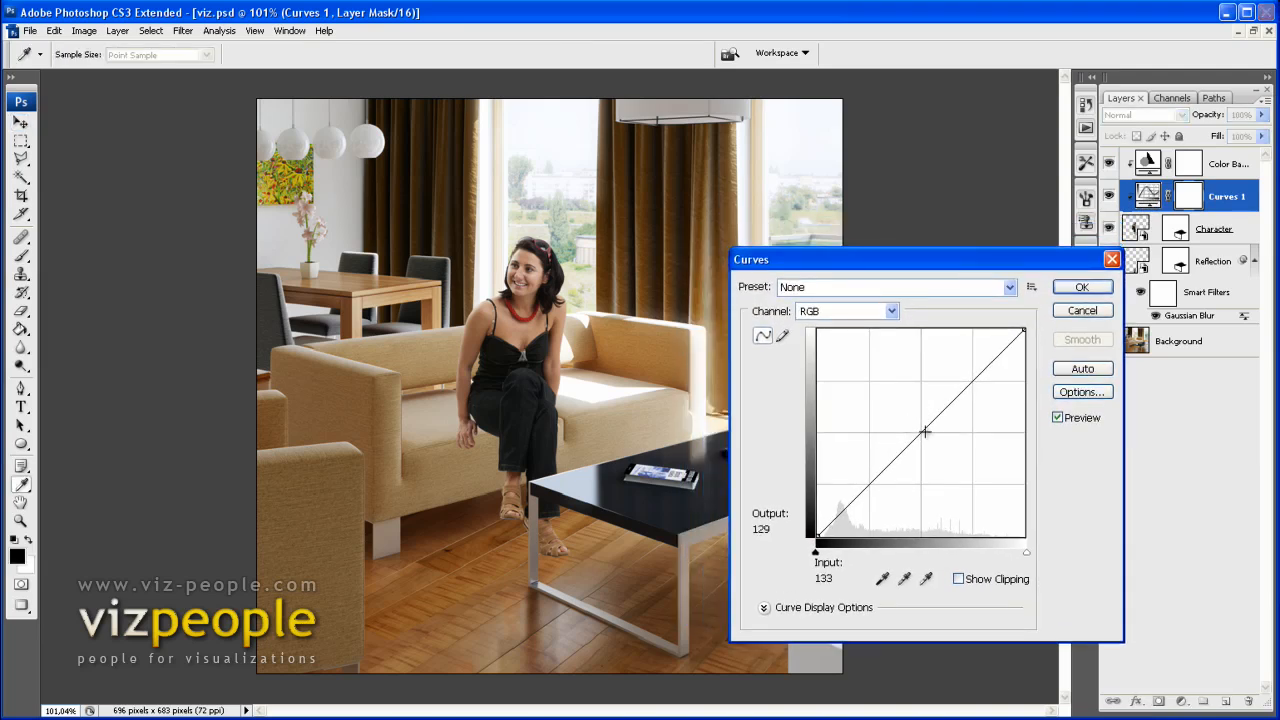
pyautogui.moveTo(920, 427); pyautogui.dragTo(914, 417)
pyautogui.click(868, 470)
pyautogui.moveTo(868, 470); pyautogui.dragTo(871, 466)
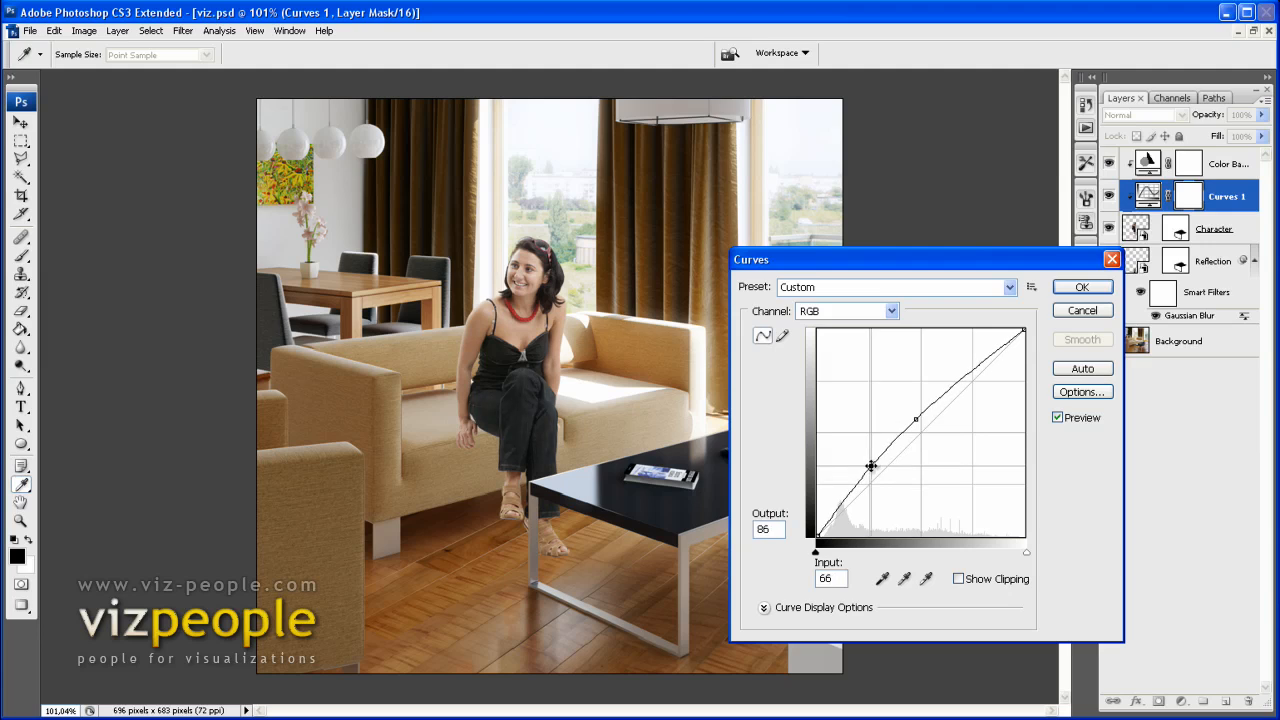
pyautogui.click(916, 420)
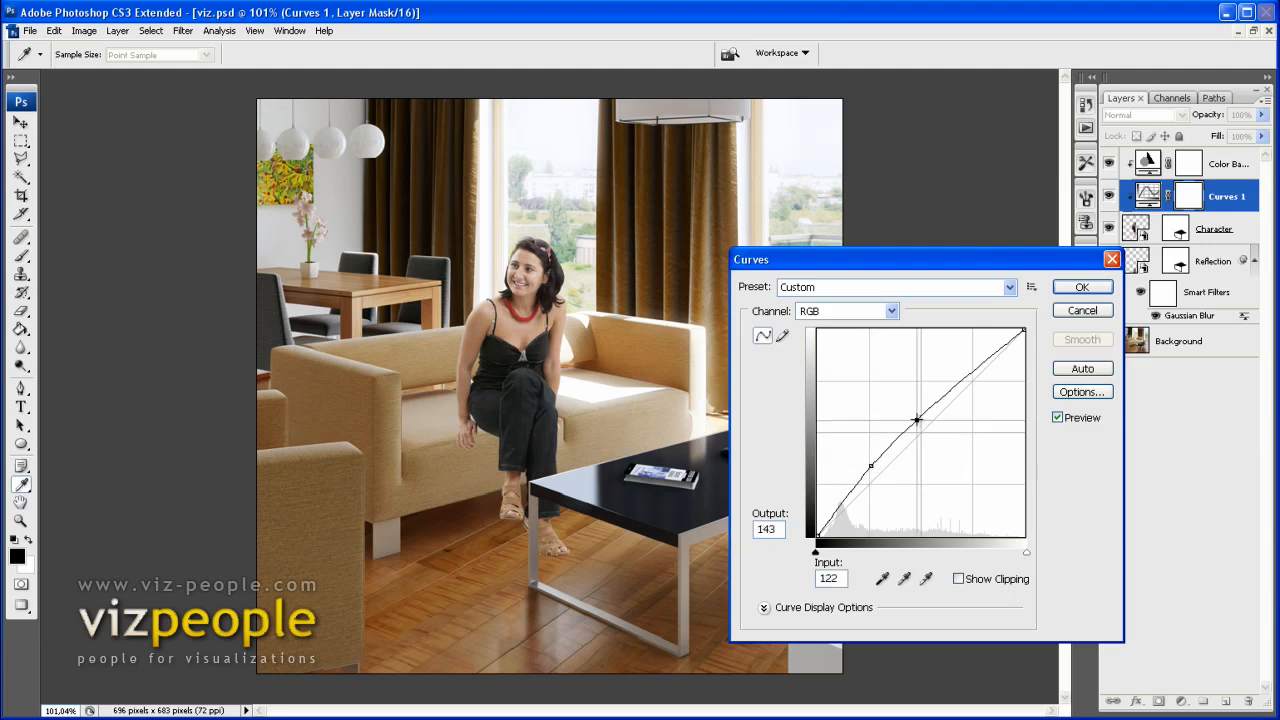
pyautogui.click(1088, 288)
# Turn on Preserve Luminosity in the Color Balance adjustment and set the highlights to +6 Cyan-Red and -6 Yellow-Blue.
pyautogui.doubleClick(1148, 164)
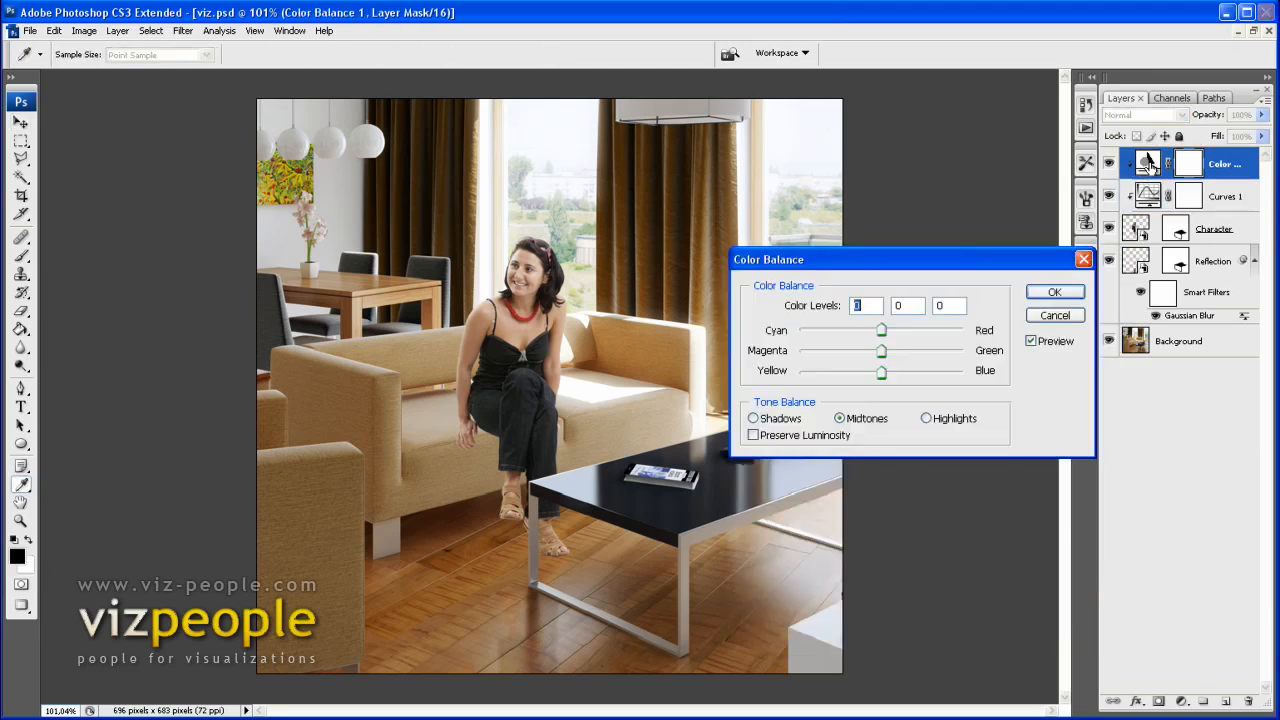
pyautogui.click(827, 434)
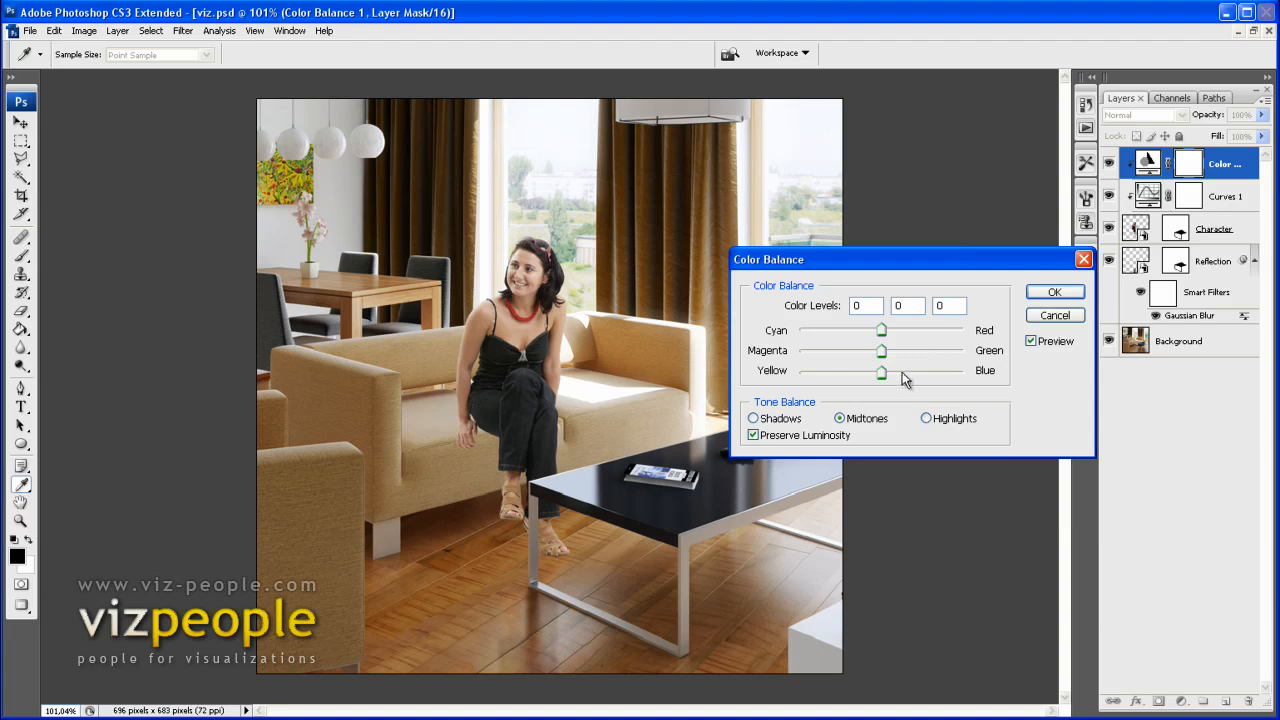
pyautogui.moveTo(881, 374); pyautogui.dragTo(880, 380)
pyautogui.click(948, 421)
pyautogui.moveTo(881, 330); pyautogui.dragTo(886, 329)
pyautogui.moveTo(884, 376); pyautogui.dragTo(877, 372)
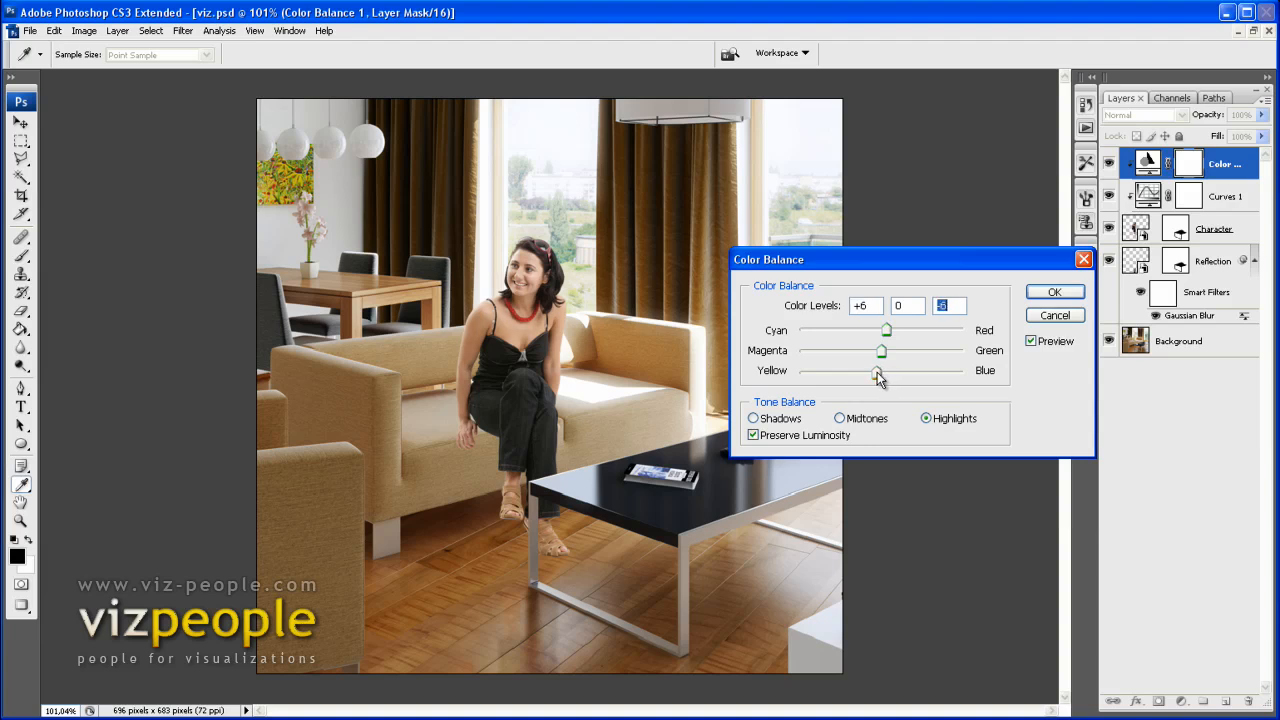
pyautogui.click(1052, 292)
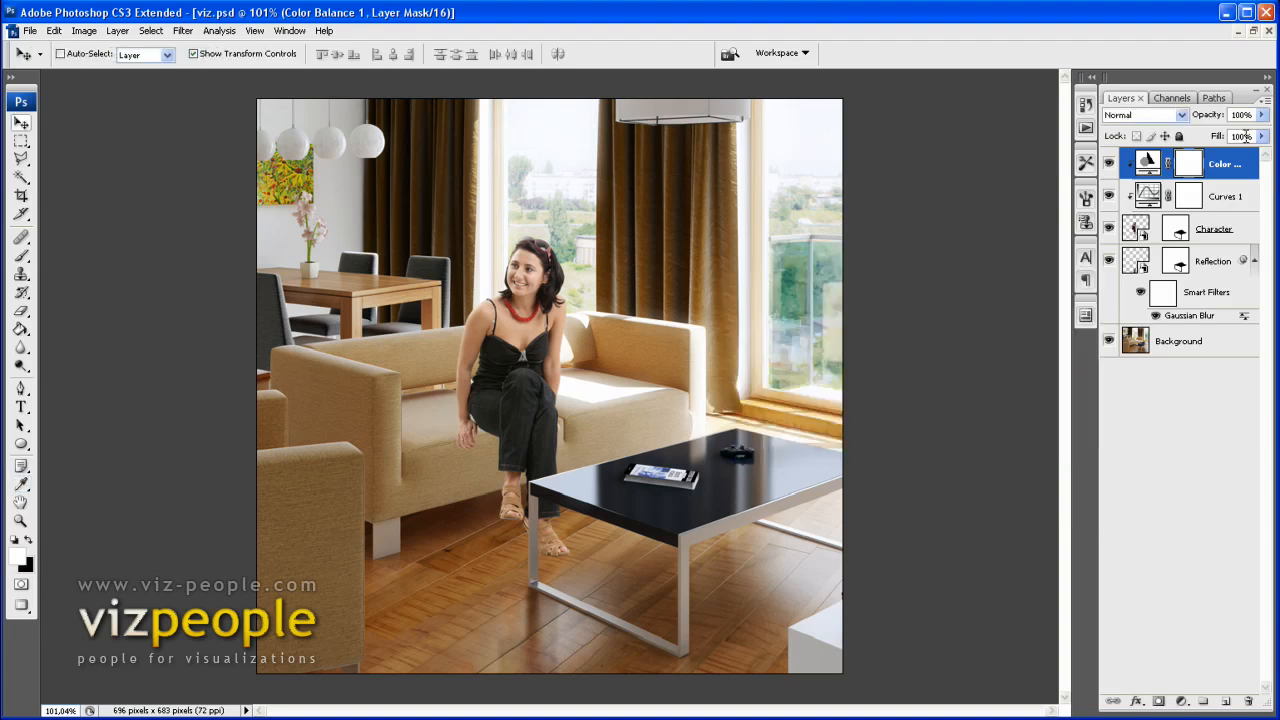
# Reduce the fill of the Color Balance layer to 57% and keep that layer selected.
pyautogui.click(1262, 136)
pyautogui.moveTo(1240, 156); pyautogui.dragTo(1227, 160)
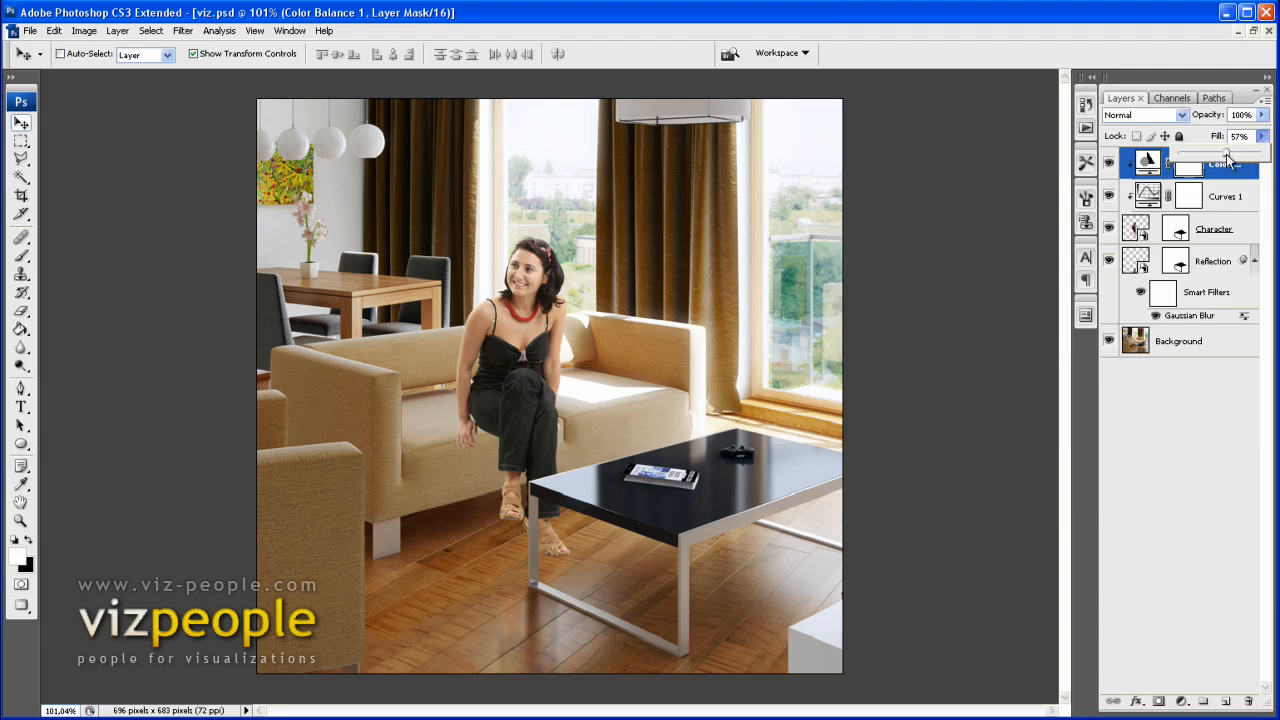
pyautogui.click(1175, 393)
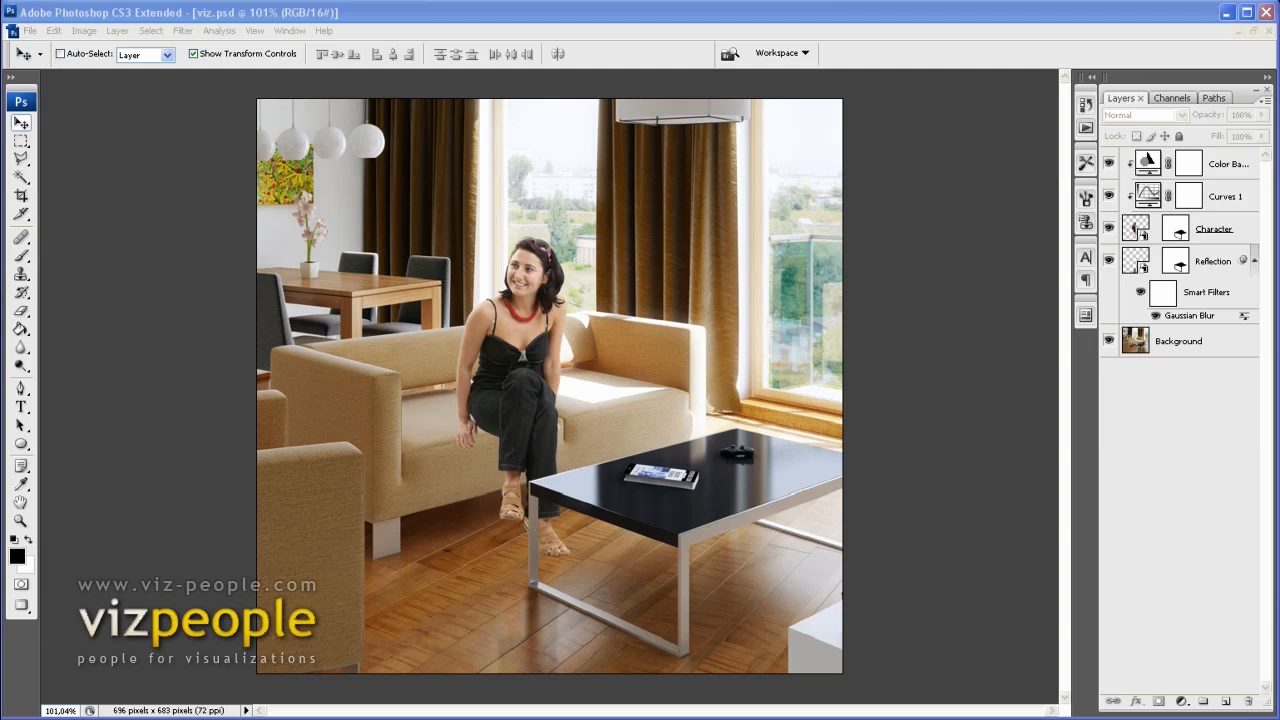
pyautogui.hotkey('ctrl', 'z')
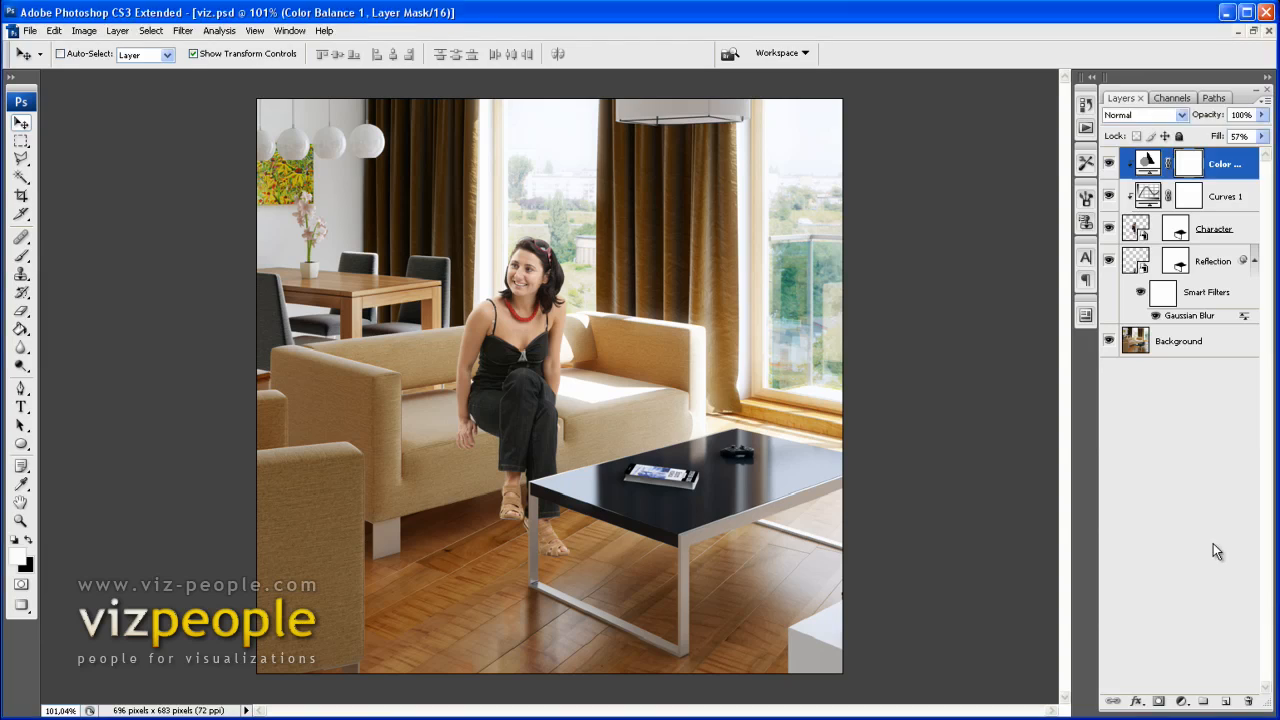
# Add a Levels adjustment layer above all layers with the black input at 107 and the midtone value at 0,53.
pyautogui.click(1182, 702)
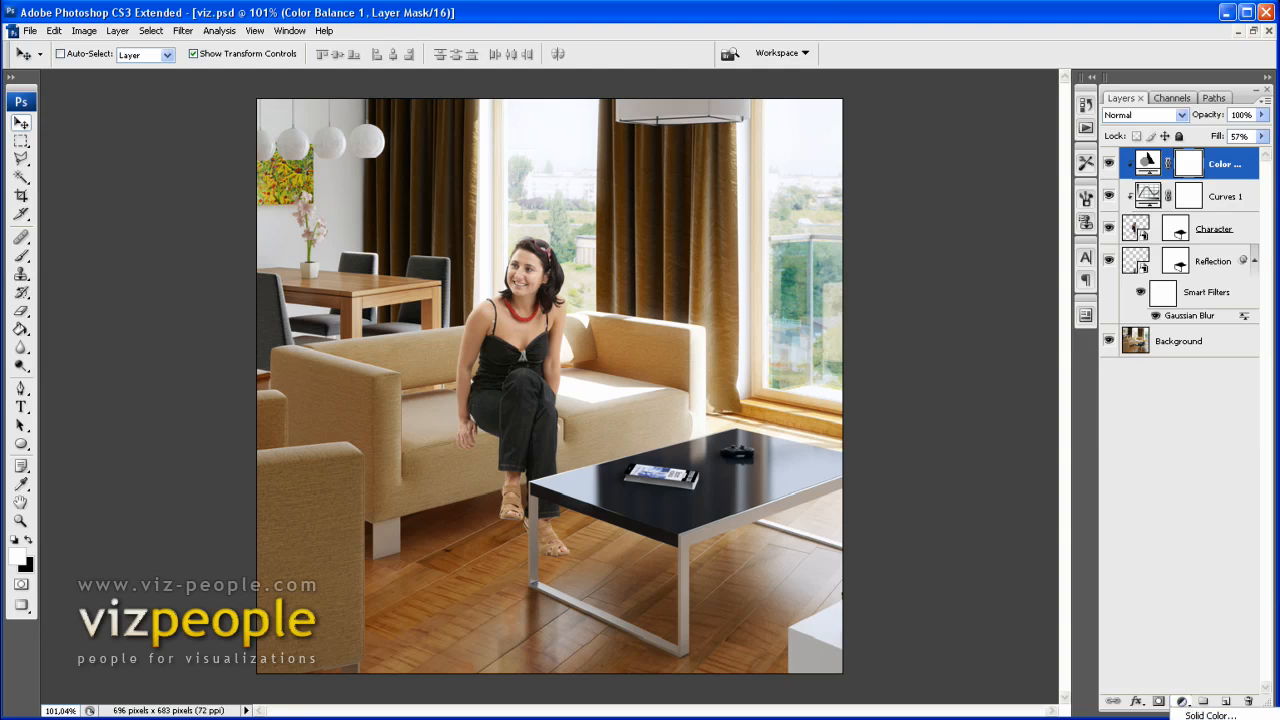
pyautogui.click(1197, 719)
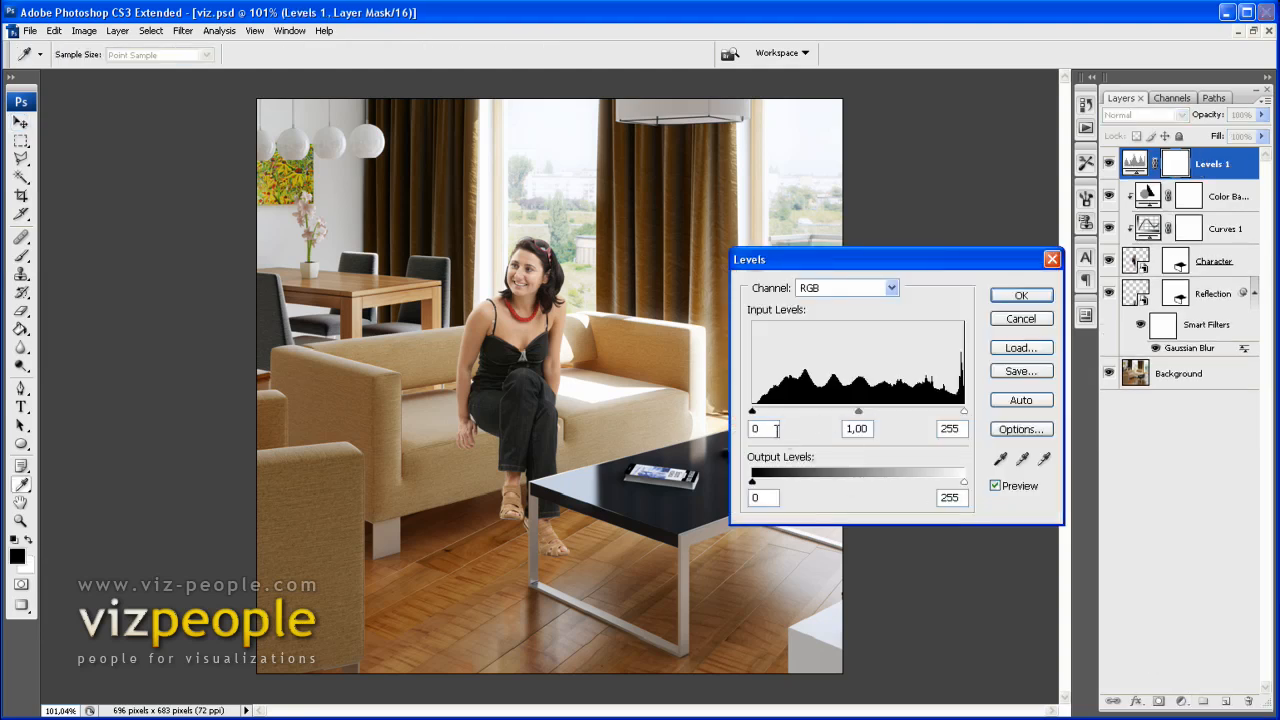
pyautogui.write('107')
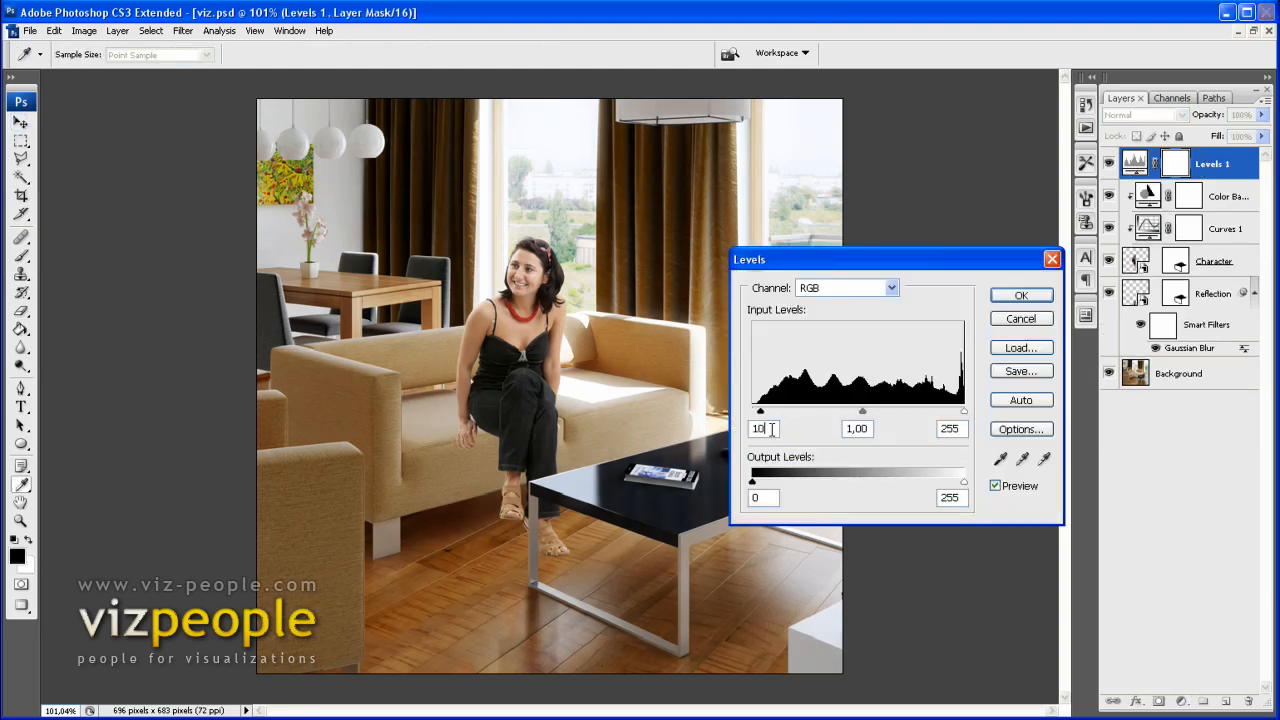
pyautogui.doubleClick(859, 425)
pyautogui.write('0,83')
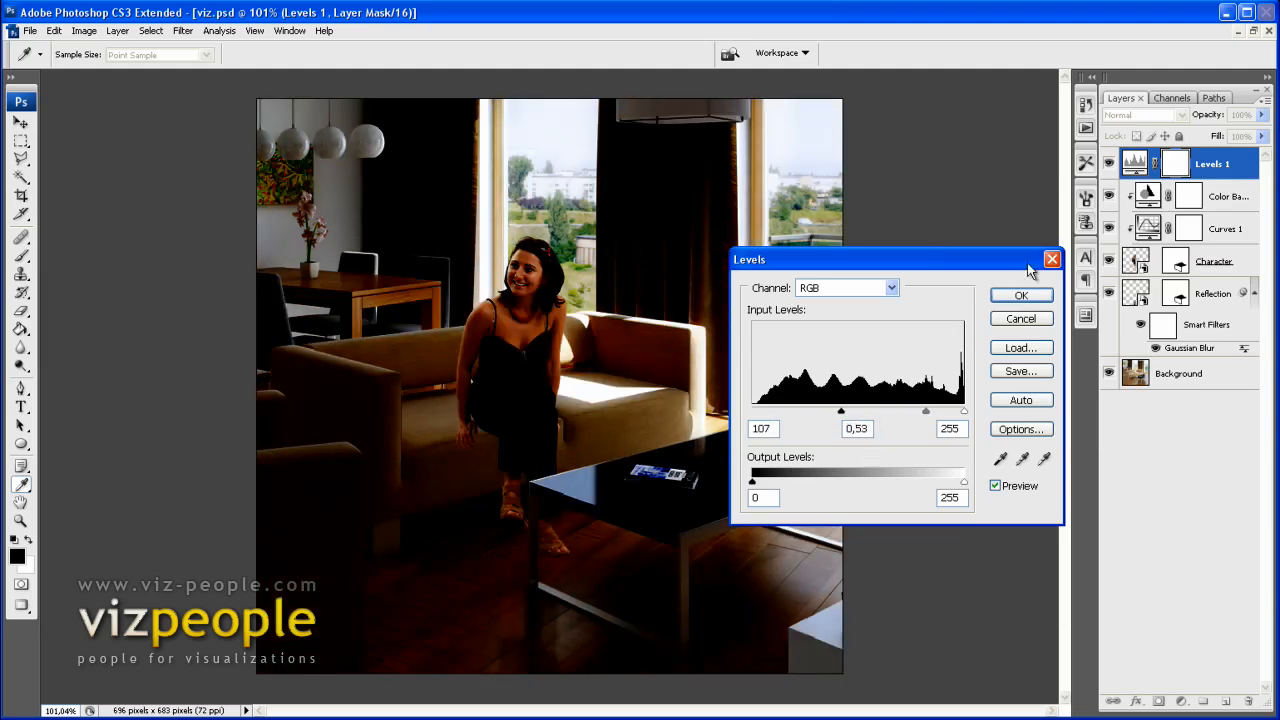
pyautogui.click(1028, 297)
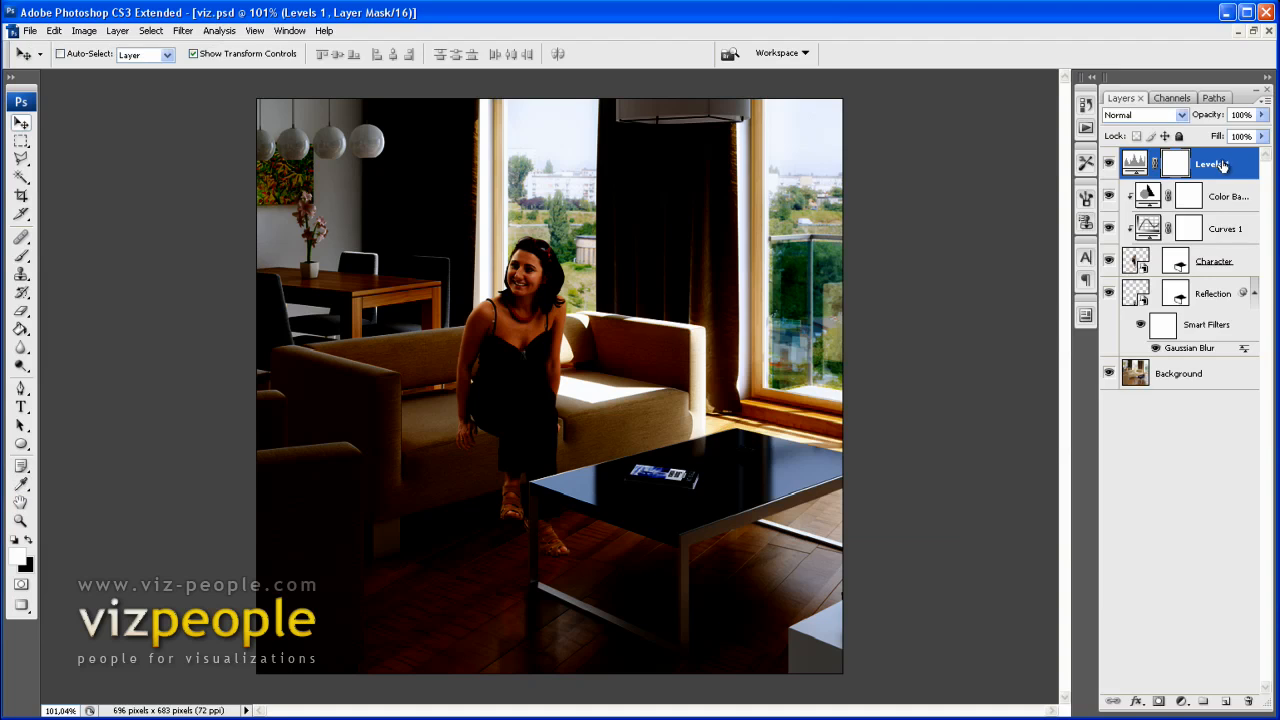
# Move the Levels 1 layer directly below the Character layer and invert its mask to black.
pyautogui.moveTo(1220, 166); pyautogui.dragTo(1218, 274)
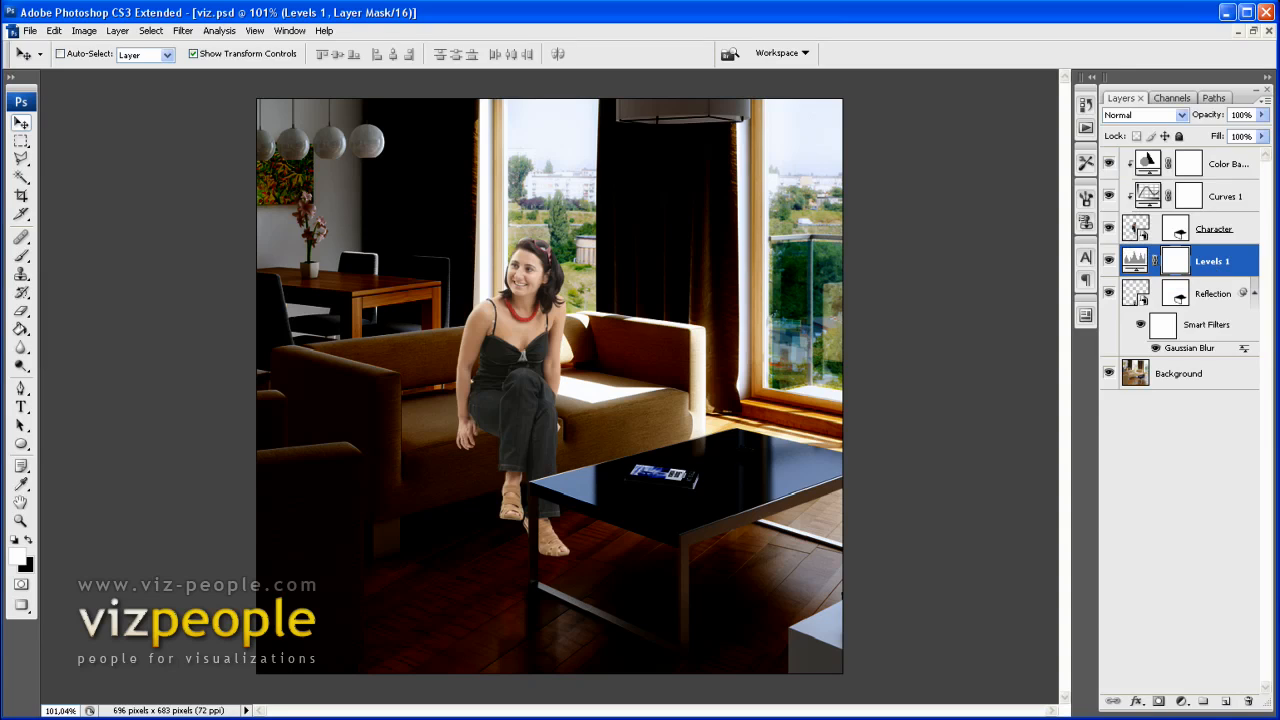
pyautogui.hotkey('ctrl', 'i')
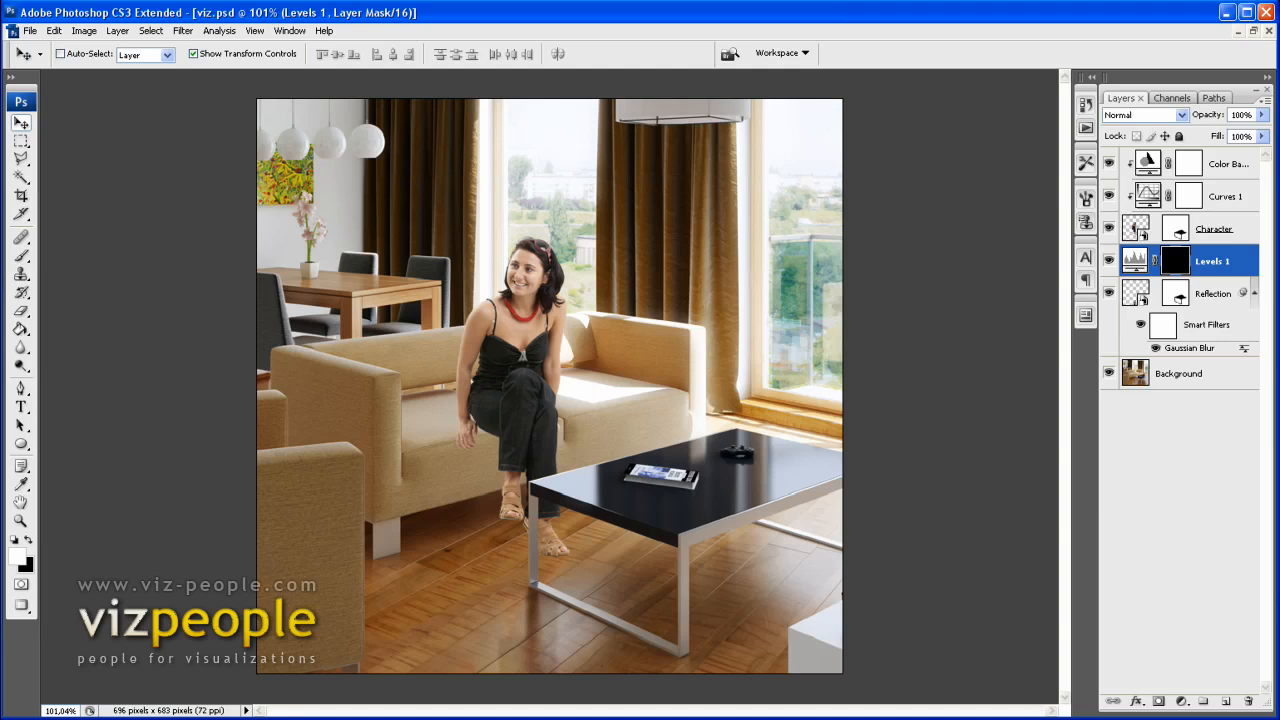
# Choose the soft 21 px brush and flatten its tip to 32% roundness.
pyautogui.press('b')
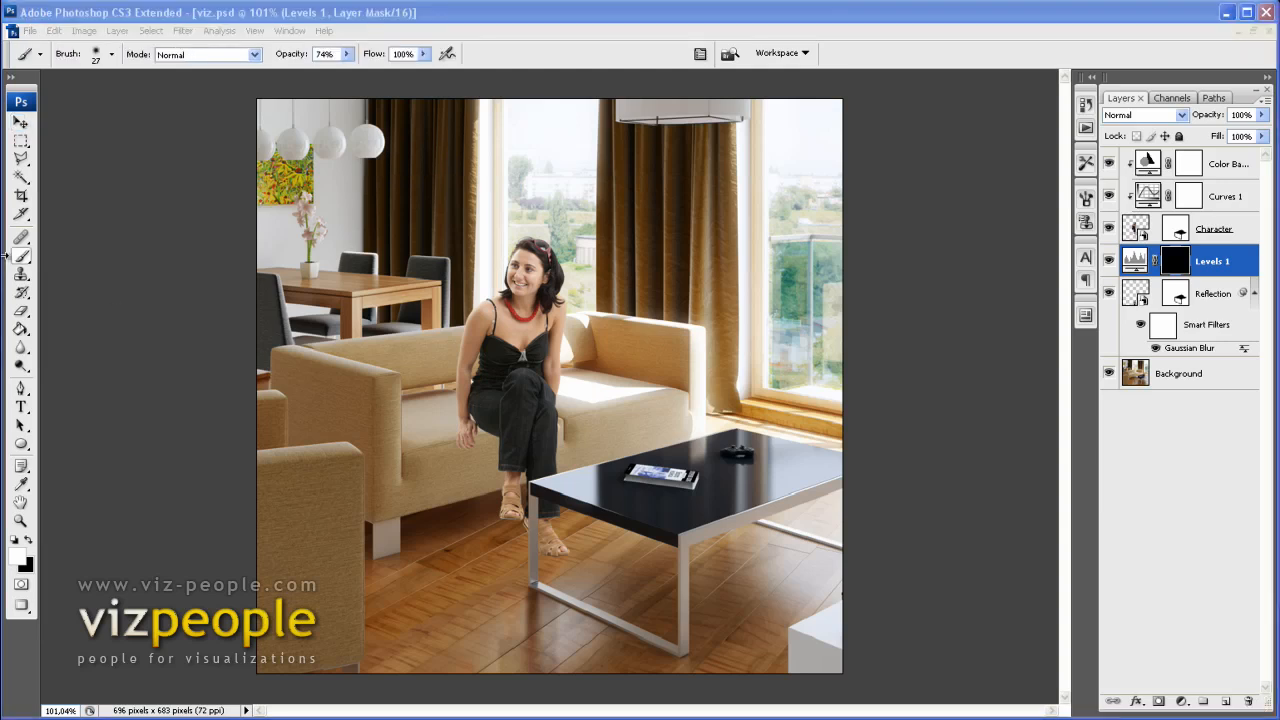
pyautogui.click(111, 54)
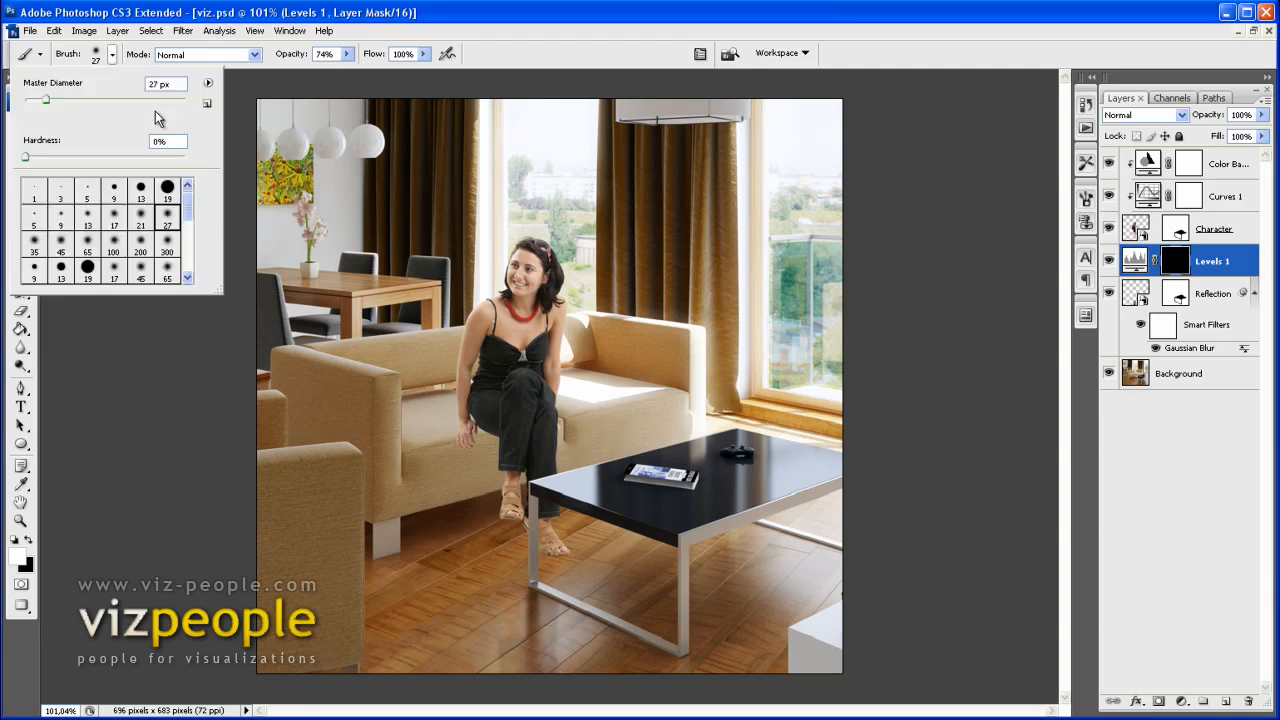
pyautogui.click(140, 217)
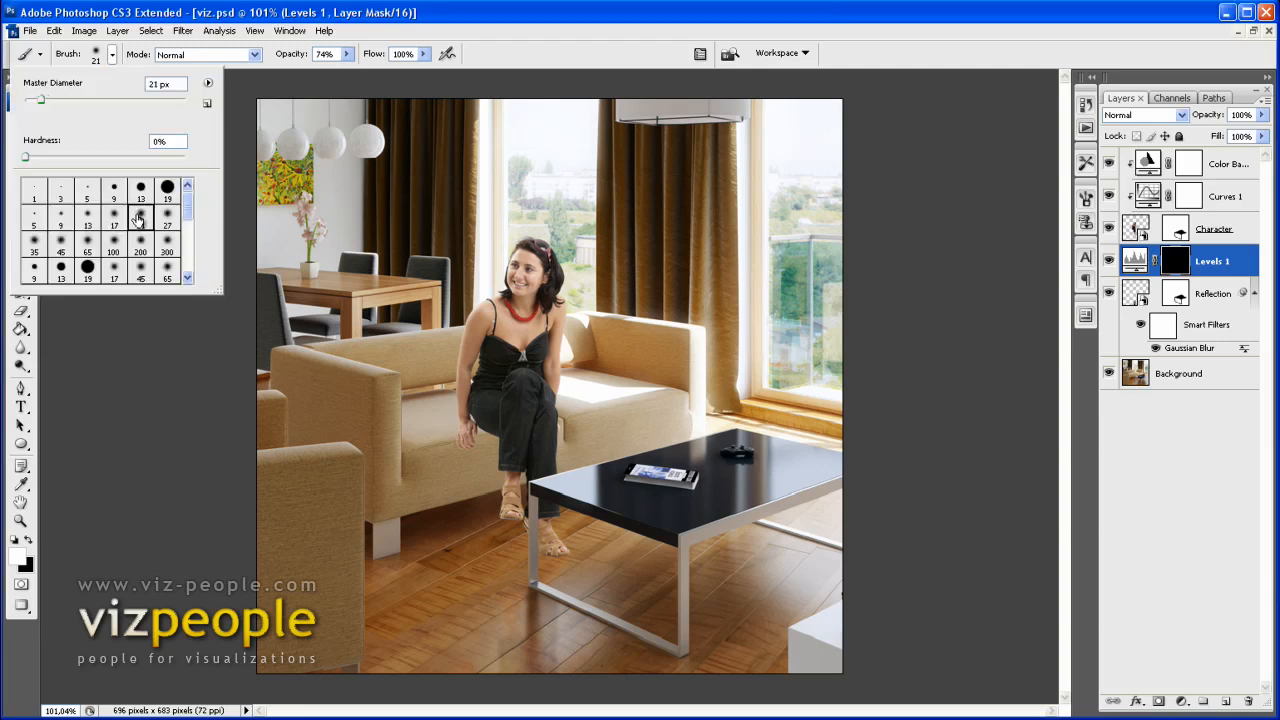
pyautogui.click(565, 22)
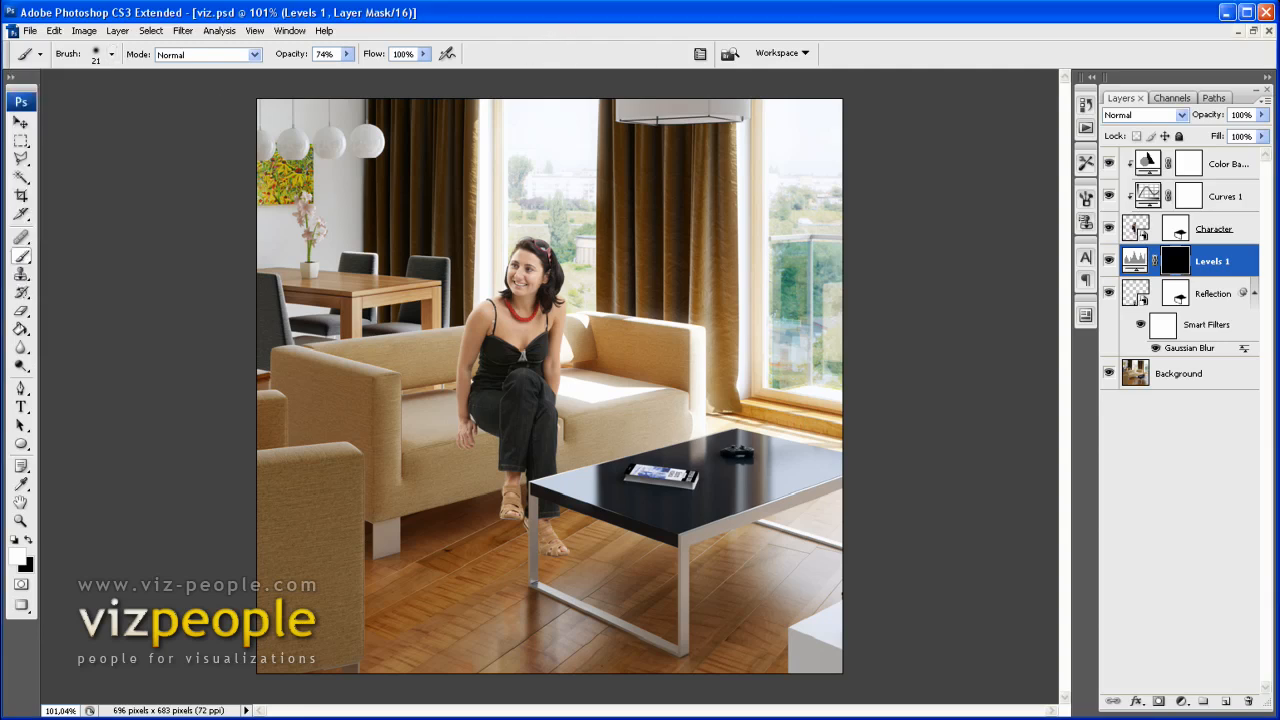
pyautogui.click(1089, 199)
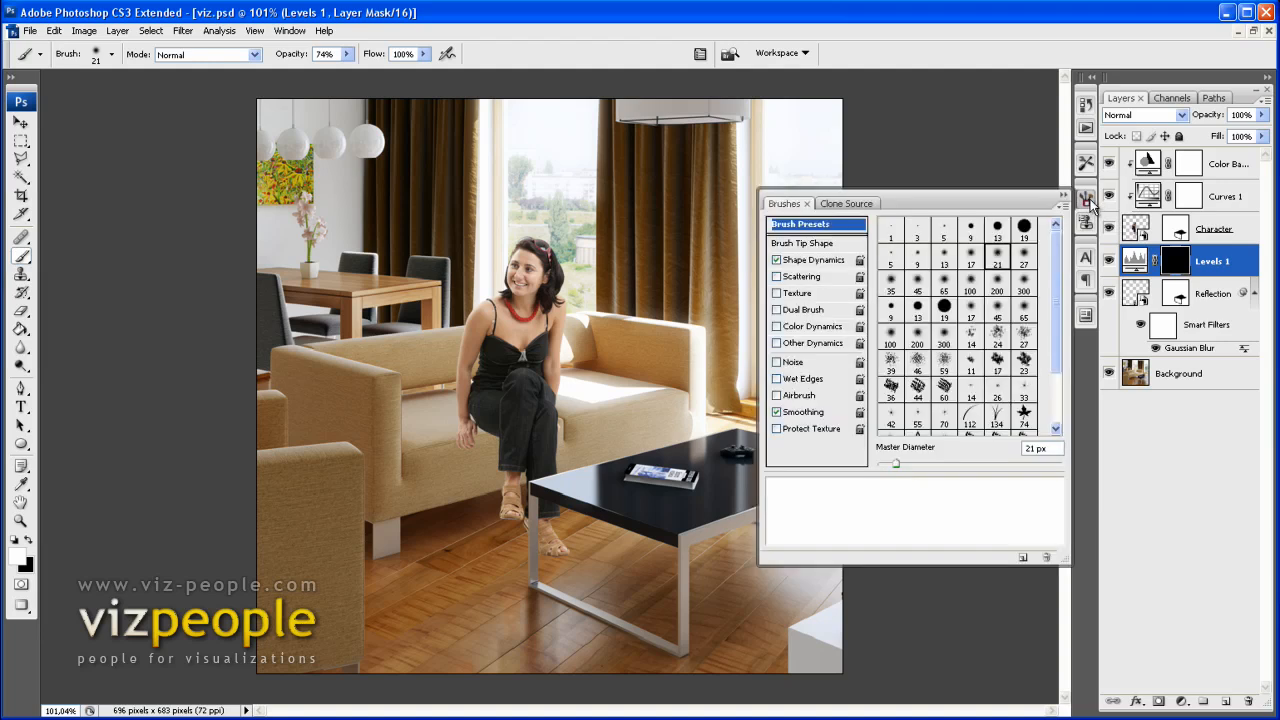
pyautogui.click(815, 244)
pyautogui.moveTo(1008, 355); pyautogui.dragTo(1008, 375)
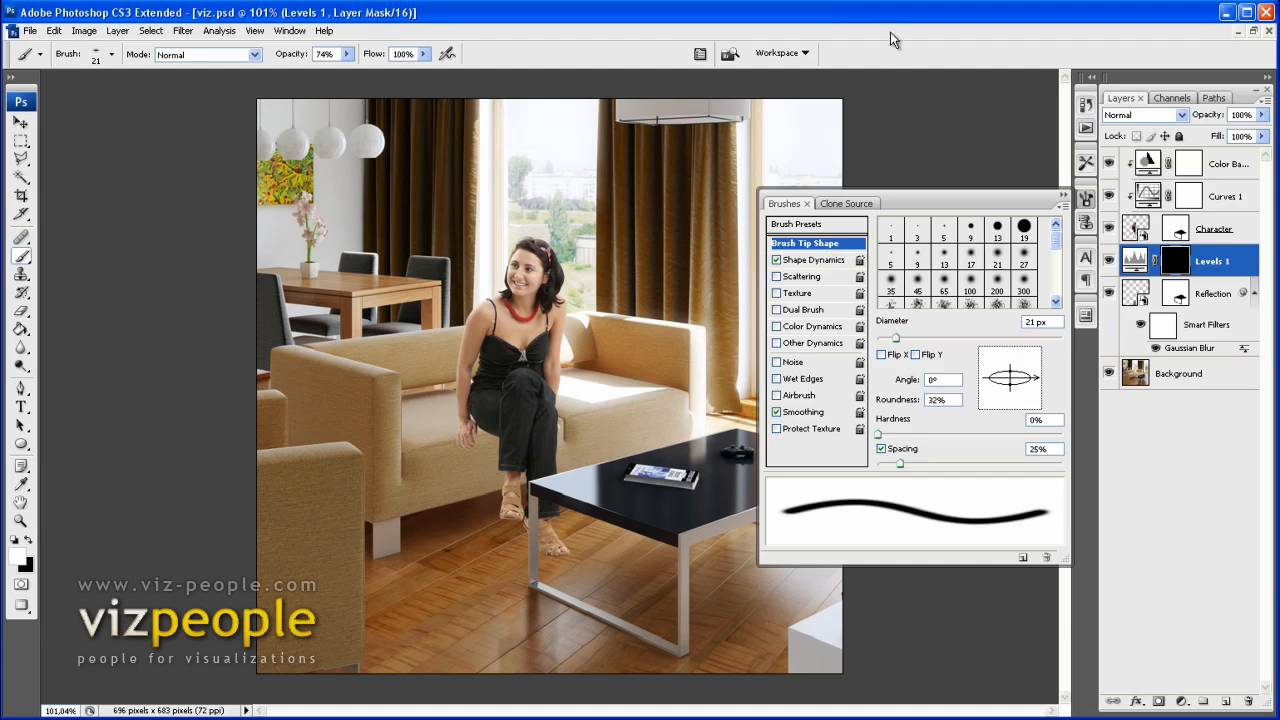
# Try a shadow stroke on the floor beside the raised foot with the brush enlarged to 80 px.
pyautogui.press(']')
pyautogui.press(']')
pyautogui.press(']')
pyautogui.press(']')
pyautogui.press(']')
pyautogui.press(']')
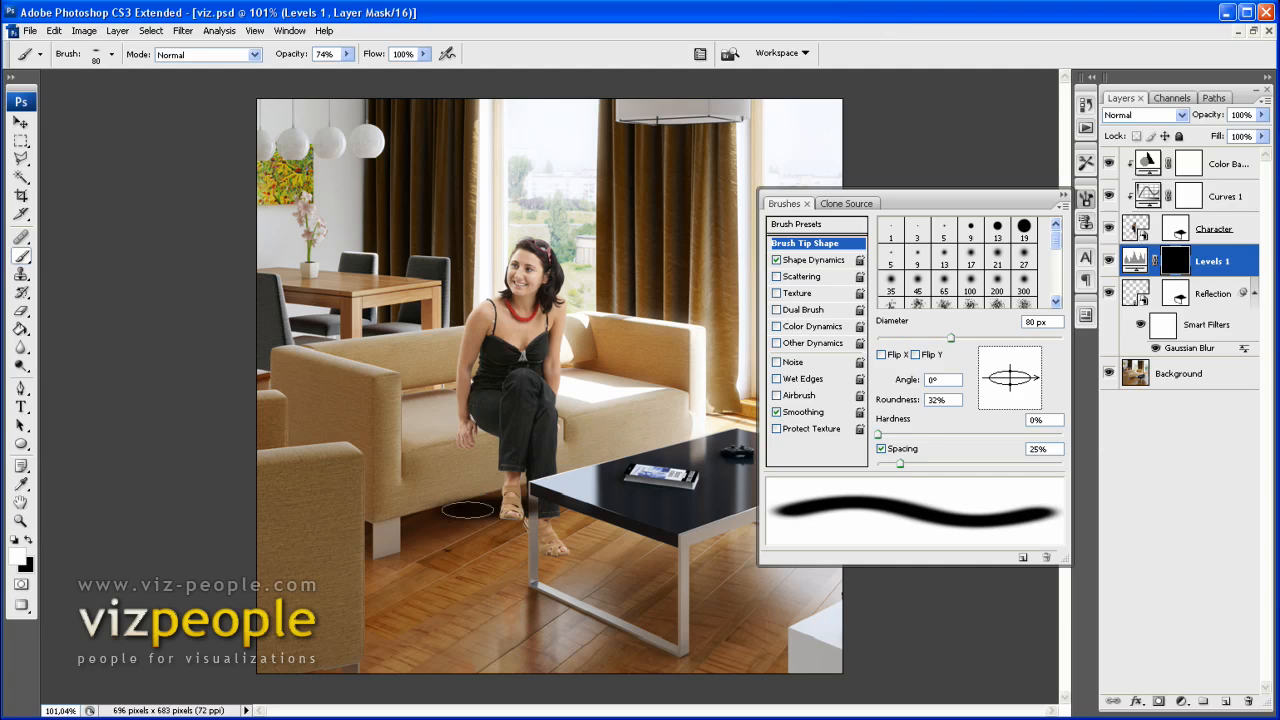
pyautogui.moveTo(468, 510); pyautogui.dragTo(442, 509)
pyautogui.hotkey('ctrl', 'z')
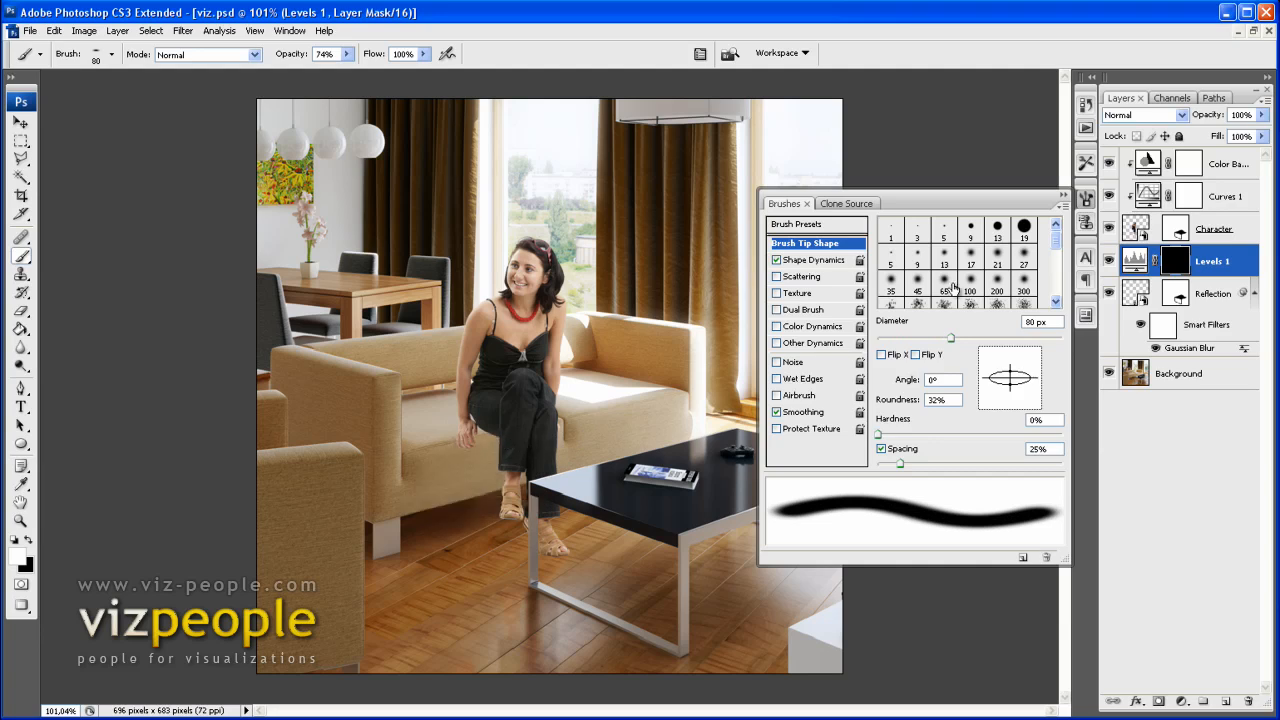
pyautogui.click(1087, 207)
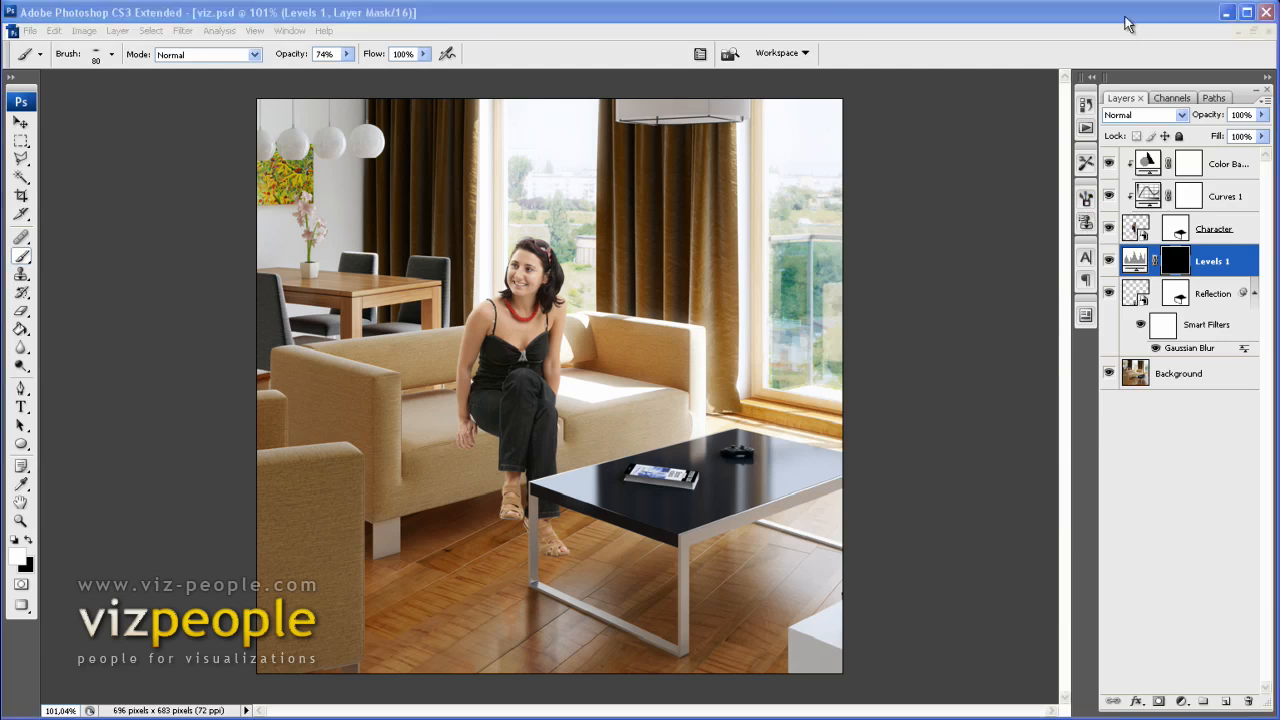
# Paint a soft shadow on the sofa front beside the woman's trouser leg with the brush at 32% opacity.
pyautogui.scroll(12, 480, 483)
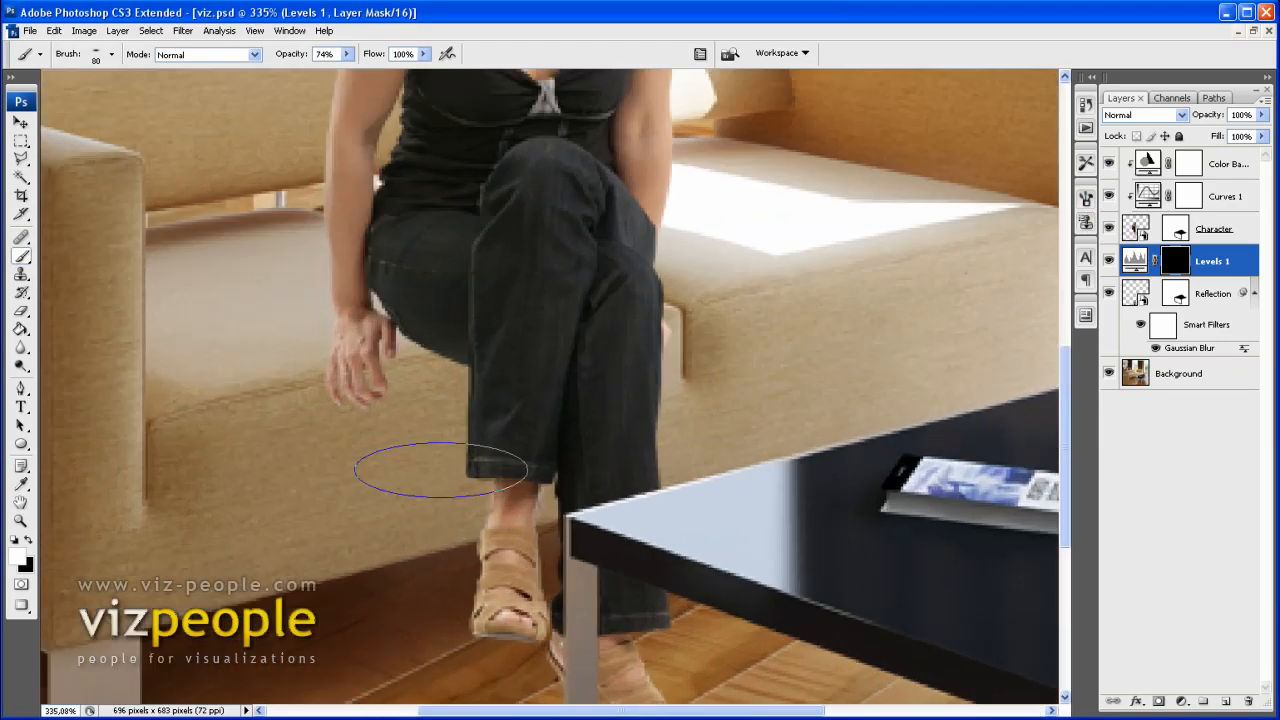
pyautogui.scroll(3, 440, 471)
pyautogui.press('[')
pyautogui.press('[')
pyautogui.press('[')
pyautogui.press('[')
pyautogui.press('[')
pyautogui.press(']')
pyautogui.click(343, 54)
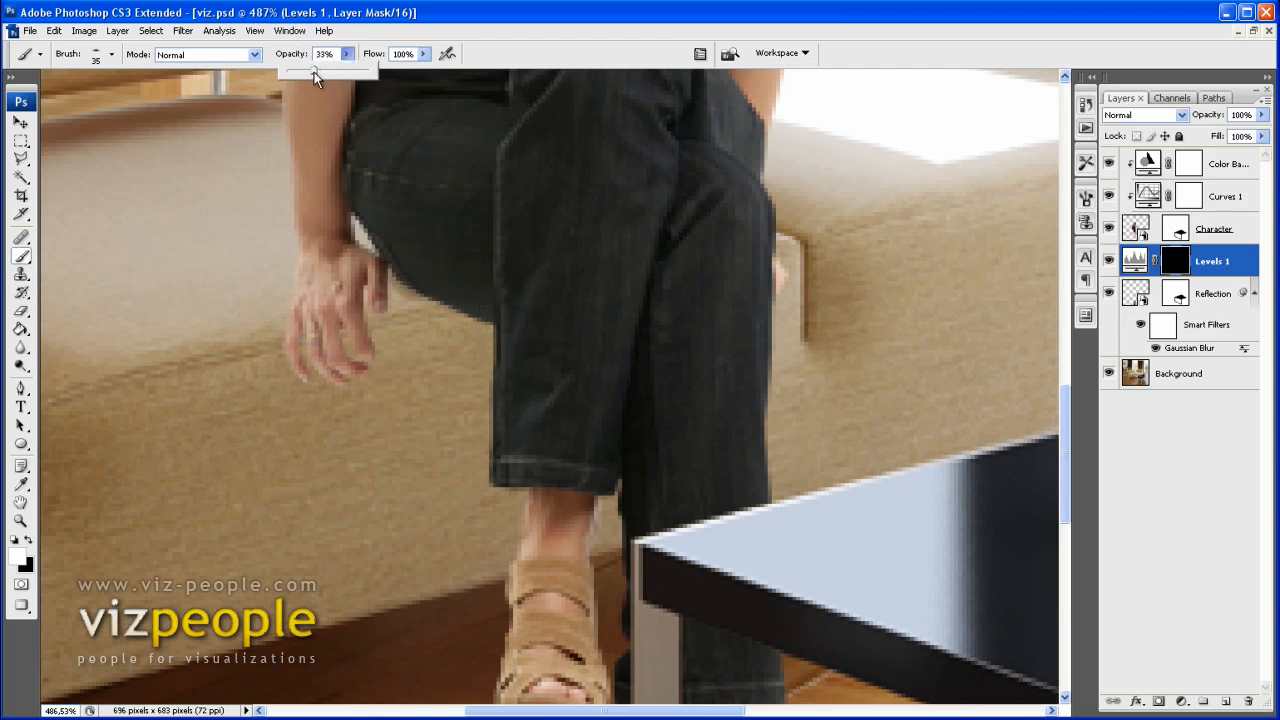
pyautogui.click(408, 28)
pyautogui.press(']')
pyautogui.press(']')
pyautogui.moveTo(430, 281)
pyautogui.mouseDown()
pyautogui.moveTo(539, 343)
pyautogui.moveTo(480, 396)
pyautogui.mouseUp()
# Deepen the sofa shadow directly beneath the woman's thigh on the Levels mask with a brush of about 35 px.
pyautogui.press(']')
pyautogui.press(']')
pyautogui.press('[')
pyautogui.press('[')
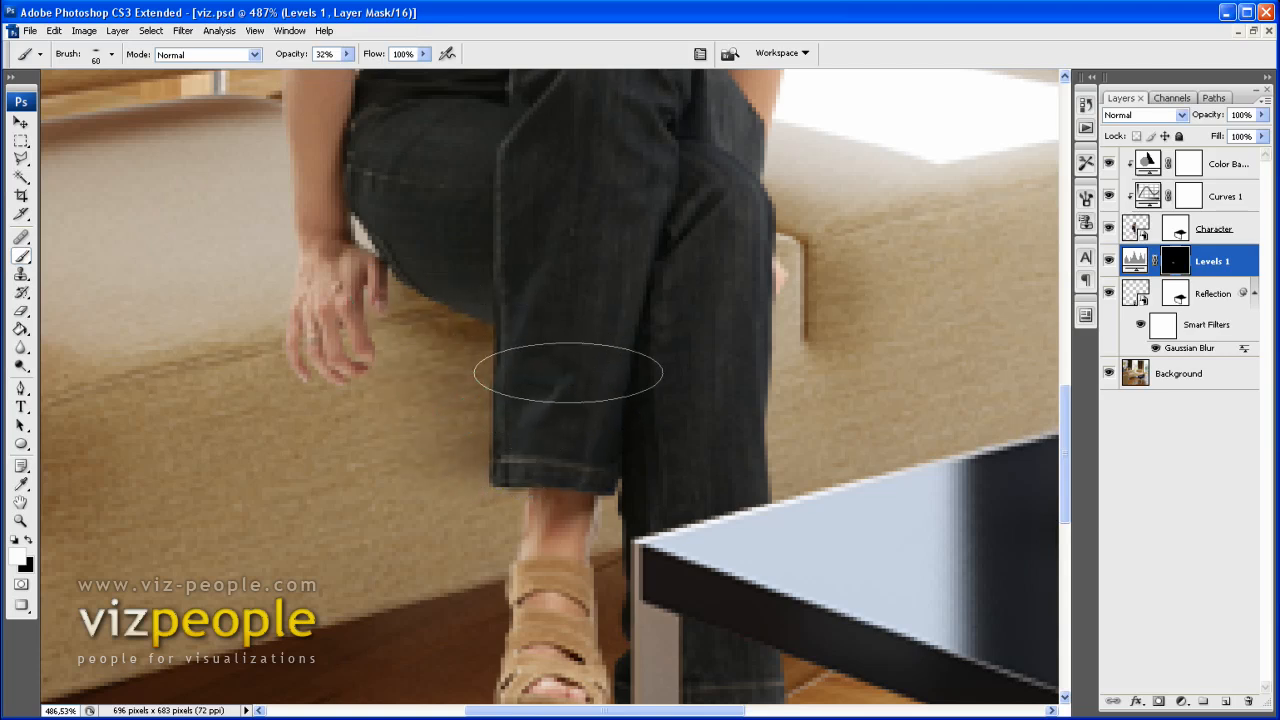
pyautogui.press('[')
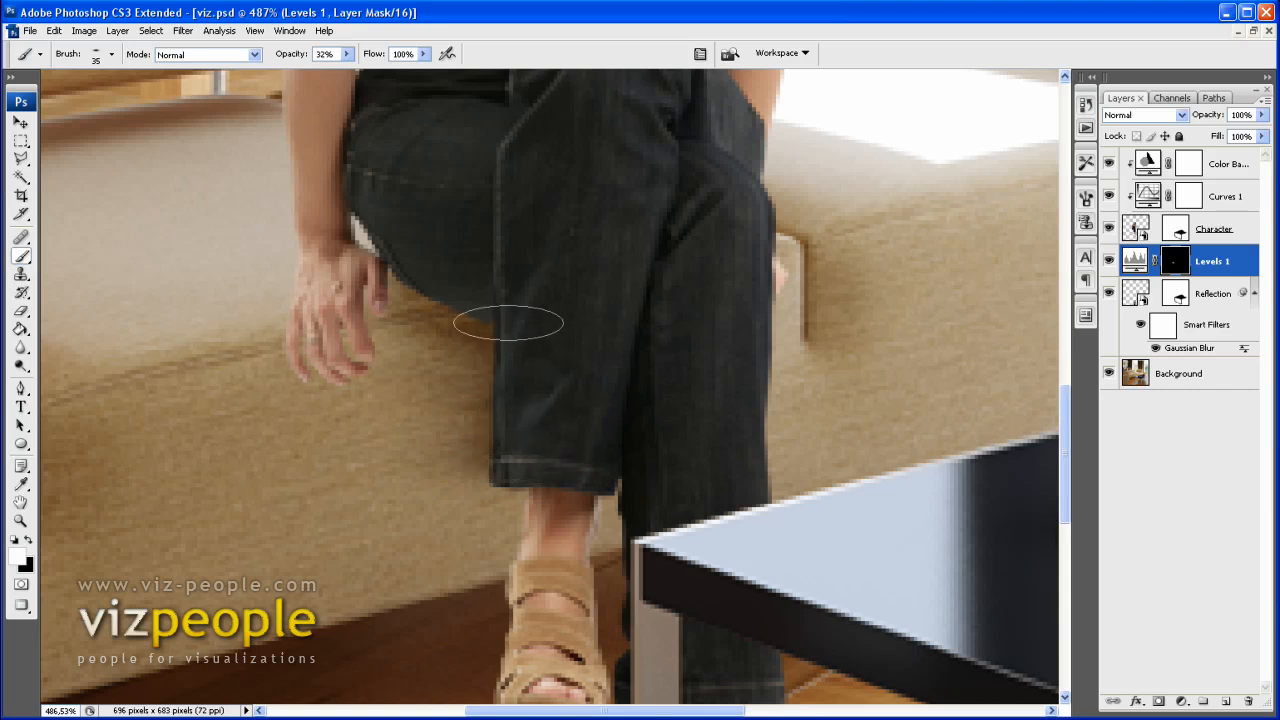
pyautogui.press('[')
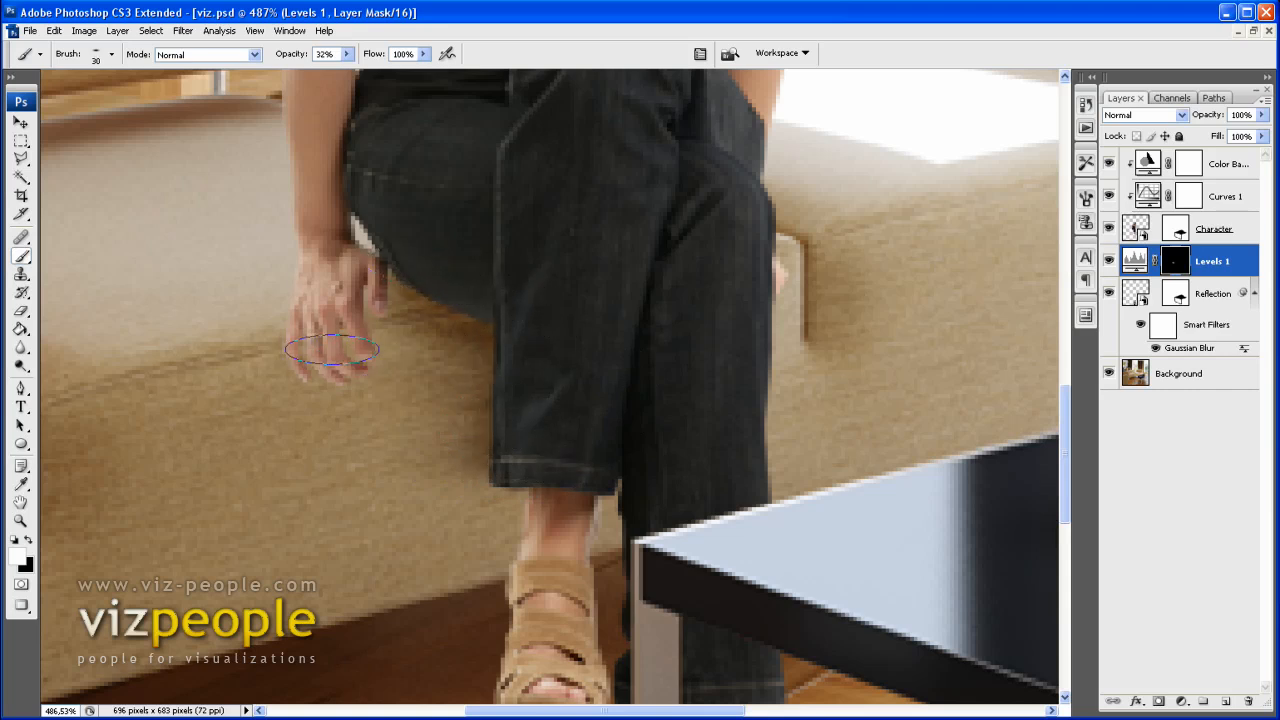
# Soften the shading on the sofa around the hand and below the thigh with a 35 to 45 px brush at 19% opacity.
pyautogui.click(348, 57)
pyautogui.moveTo(344, 73); pyautogui.dragTo(334, 73)
pyautogui.click(375, 25)
pyautogui.press(']')
pyautogui.press(']')
pyautogui.press(']')
pyautogui.press('[')
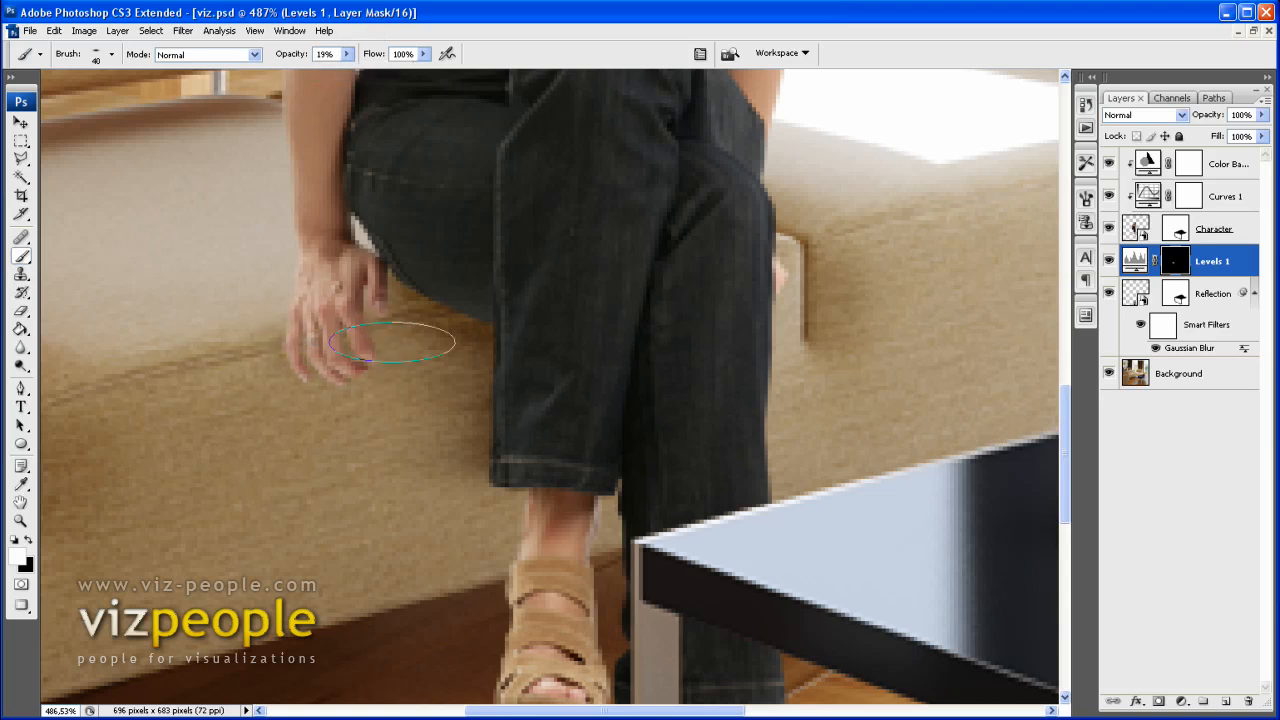
pyautogui.scroll(-1, 395, 290)
pyautogui.scroll(-2, 390, 267)
pyautogui.scroll(2, 400, 277)
pyautogui.press('[')
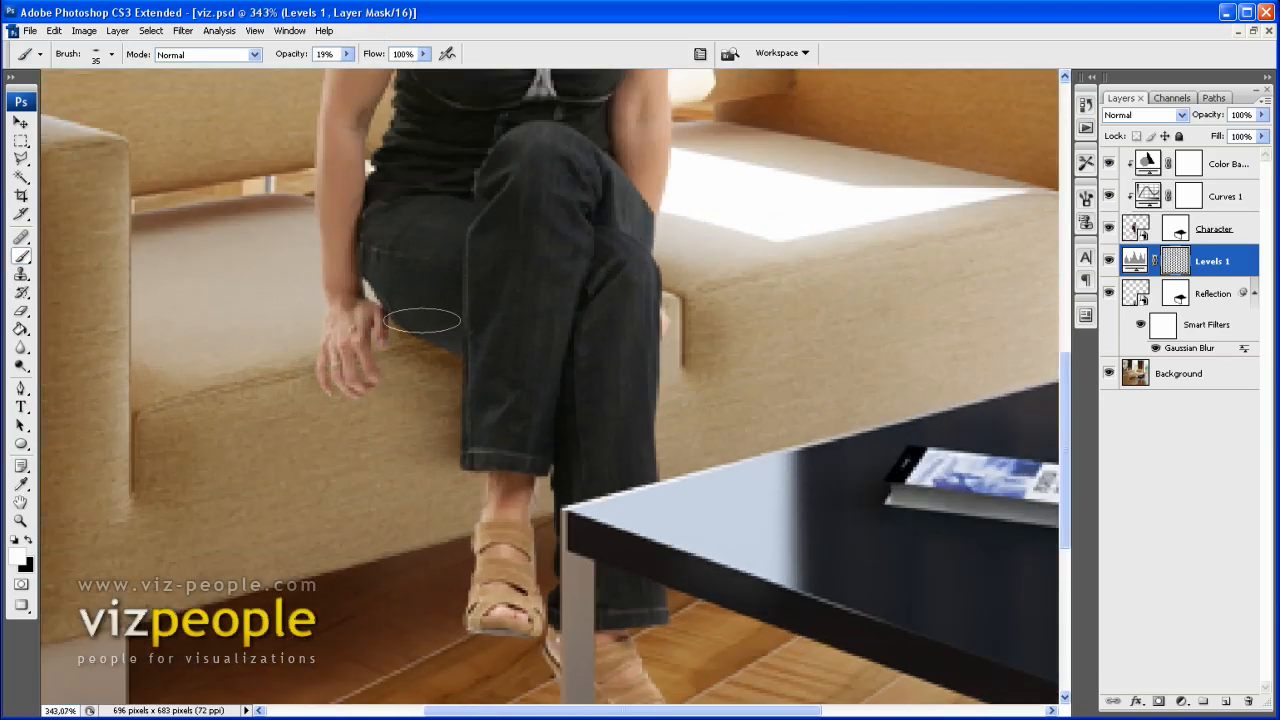
pyautogui.scroll(2, 451, 334)
pyautogui.press(']')
pyautogui.press(']')
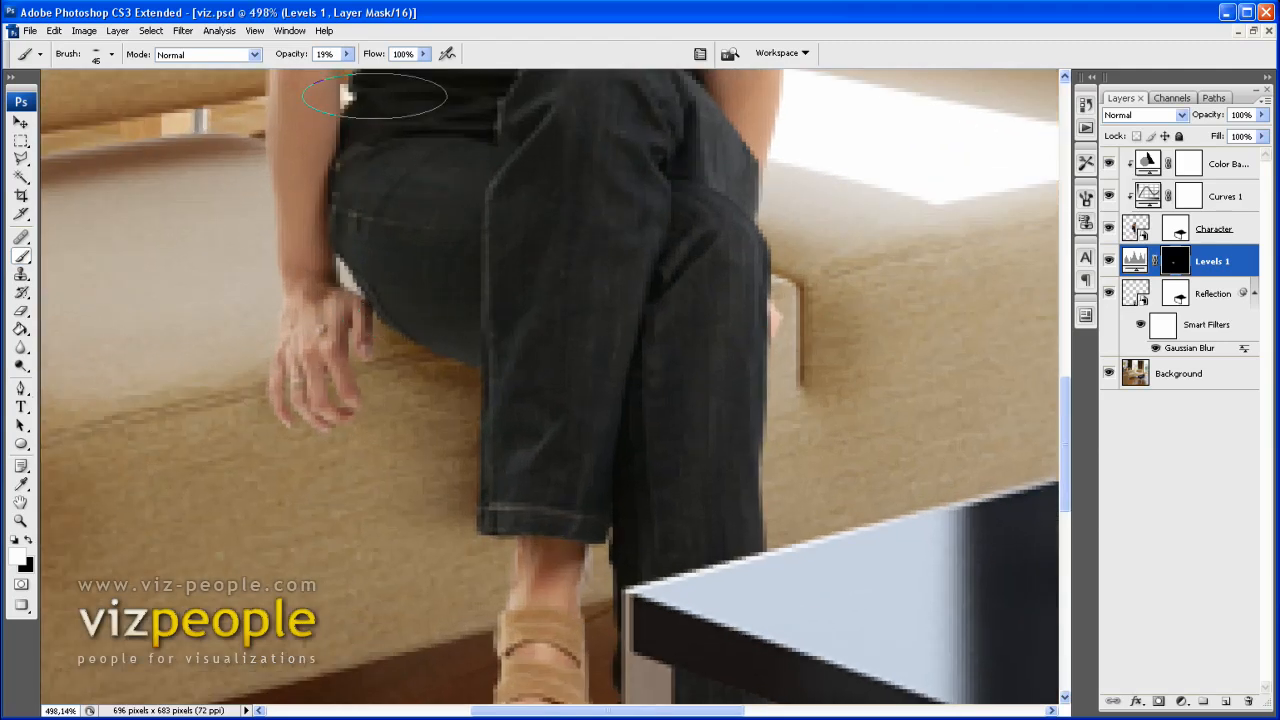
# Paint a narrow contact shadow along the underside of the thigh with a 9 px brush at 46% opacity.
pyautogui.moveTo(347, 54); pyautogui.dragTo(371, 80)
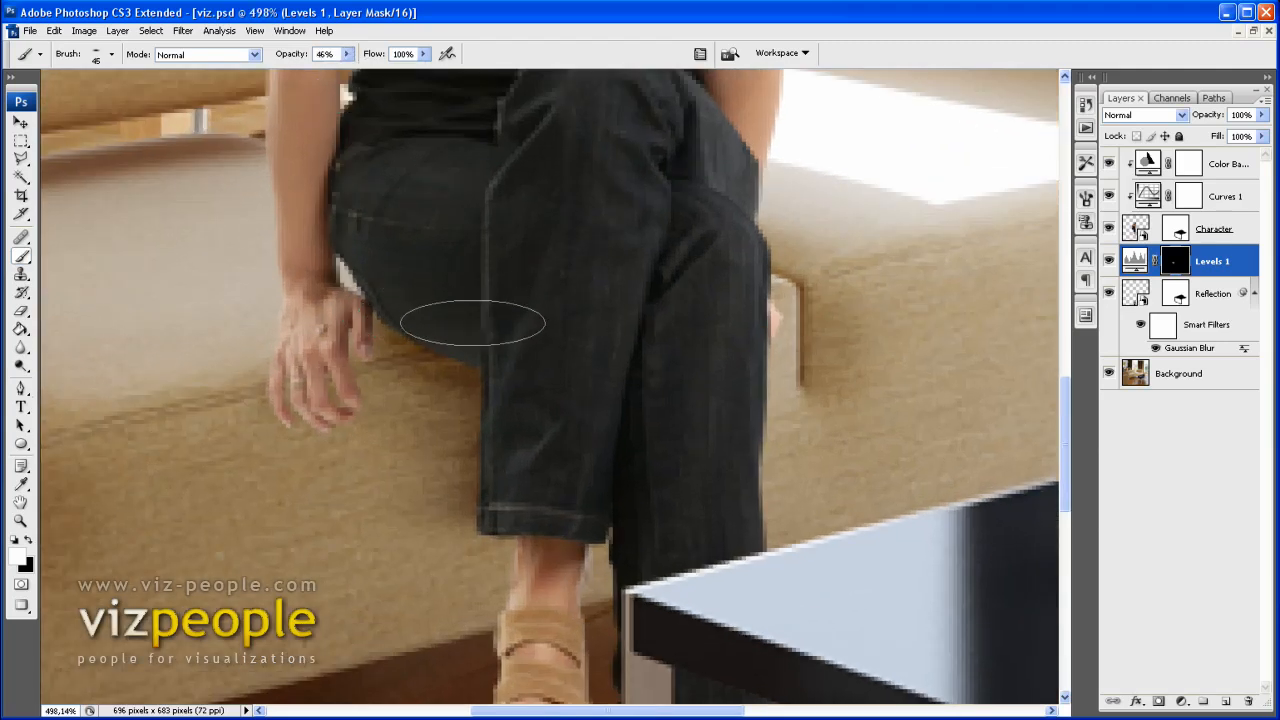
pyautogui.press('[')
pyautogui.press('[')
pyautogui.press('[')
pyautogui.press('[')
pyautogui.press('[')
pyautogui.press('[')
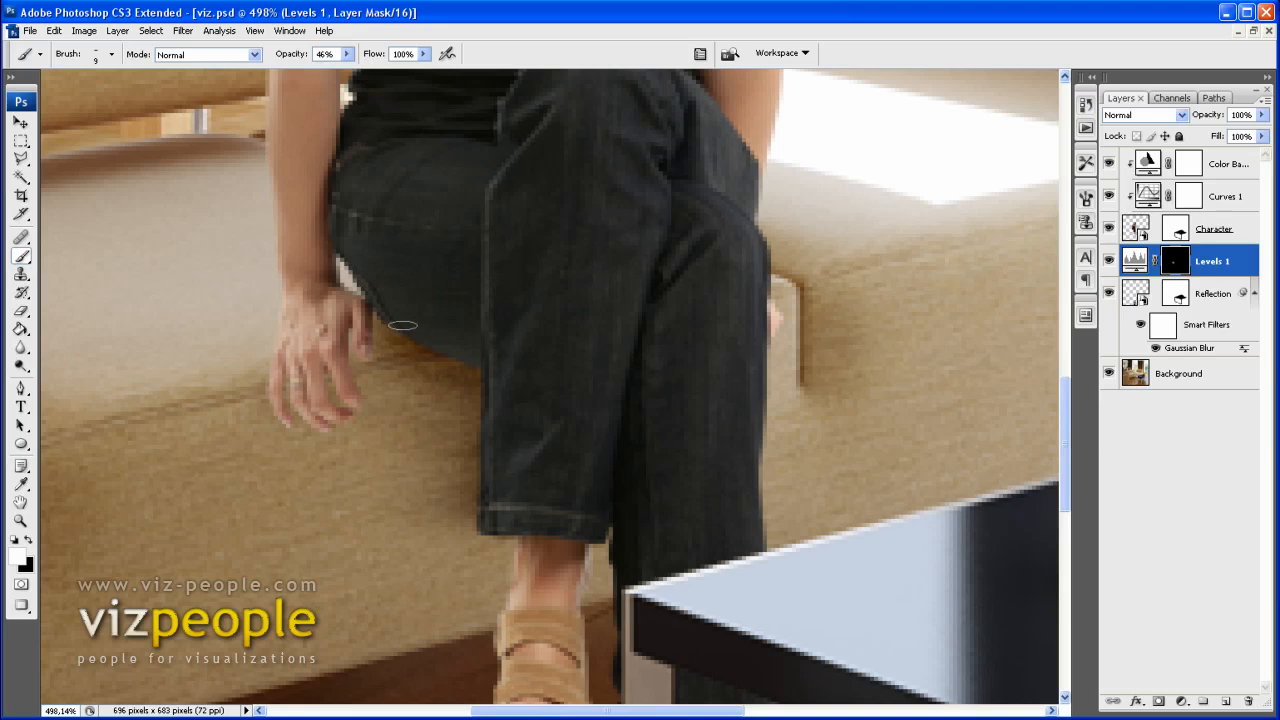
# Paint a broad faint shadow on the floor around the feet with a 175 px brush at 14% opacity.
pyautogui.moveTo(1064, 400); pyautogui.dragTo(1070, 502)
pyautogui.press(']')
pyautogui.press(']')
pyautogui.press(']')
pyautogui.press(']')
pyautogui.press(']')
pyautogui.moveTo(347, 54); pyautogui.dragTo(320, 73)
pyautogui.press(']')
pyautogui.press(']')
pyautogui.press(']')
pyautogui.press(']')
pyautogui.press(']')
pyautogui.press(']')
pyautogui.press(']')
pyautogui.press(']')
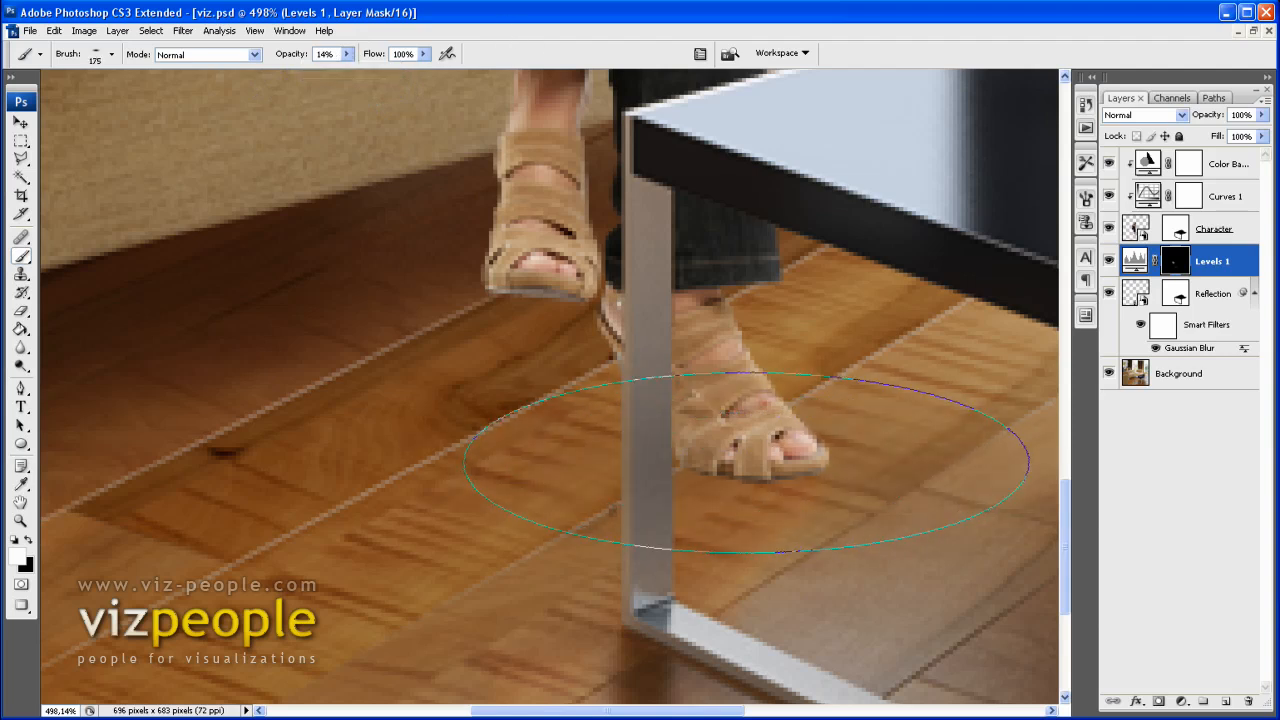
# Darken the floor closer beneath the front foot with the brush reduced to 70 px.
pyautogui.press('[')
pyautogui.press('[')
pyautogui.press('[')
pyautogui.press('[')
pyautogui.press('[')
pyautogui.press('[')
pyautogui.press('[')
pyautogui.press('[')
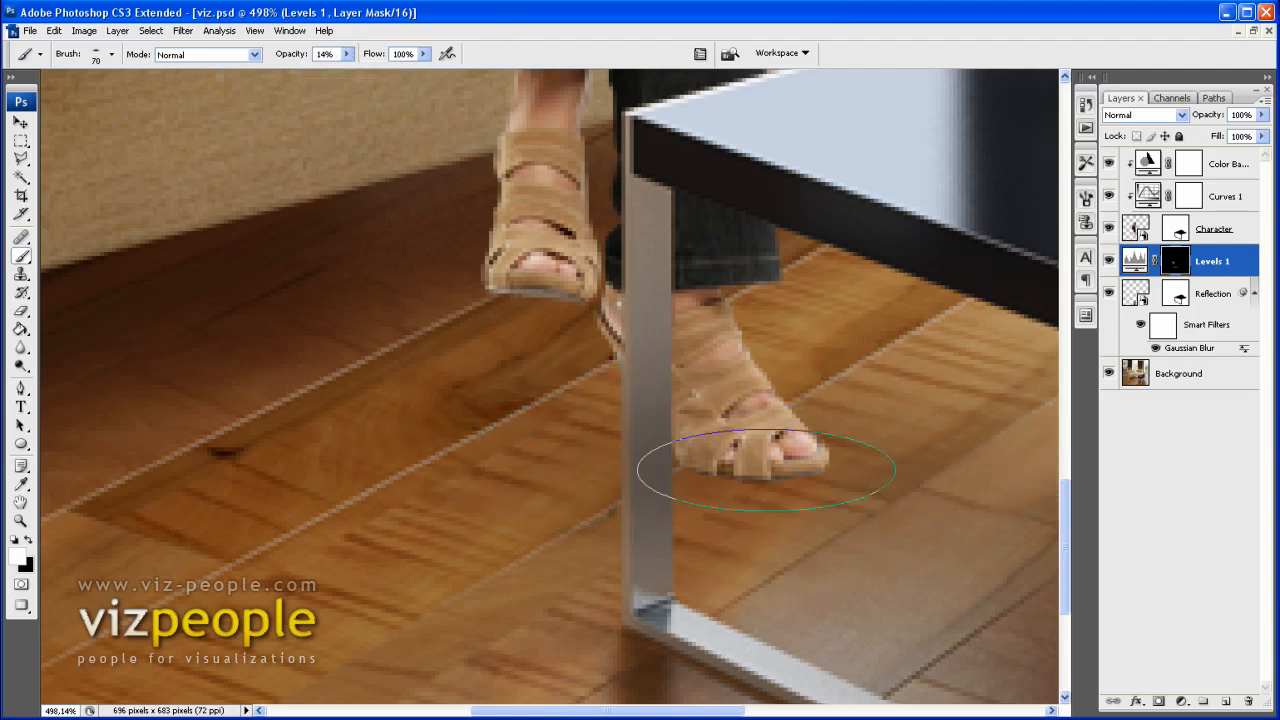
# Paint a tight contact shadow along the sole of the front sandal with a 15 px brush at 47% opacity.
pyautogui.click(347, 54)
pyautogui.click(403, 71)
pyautogui.click(509, 18)
pyautogui.scroll(1, 783, 434)
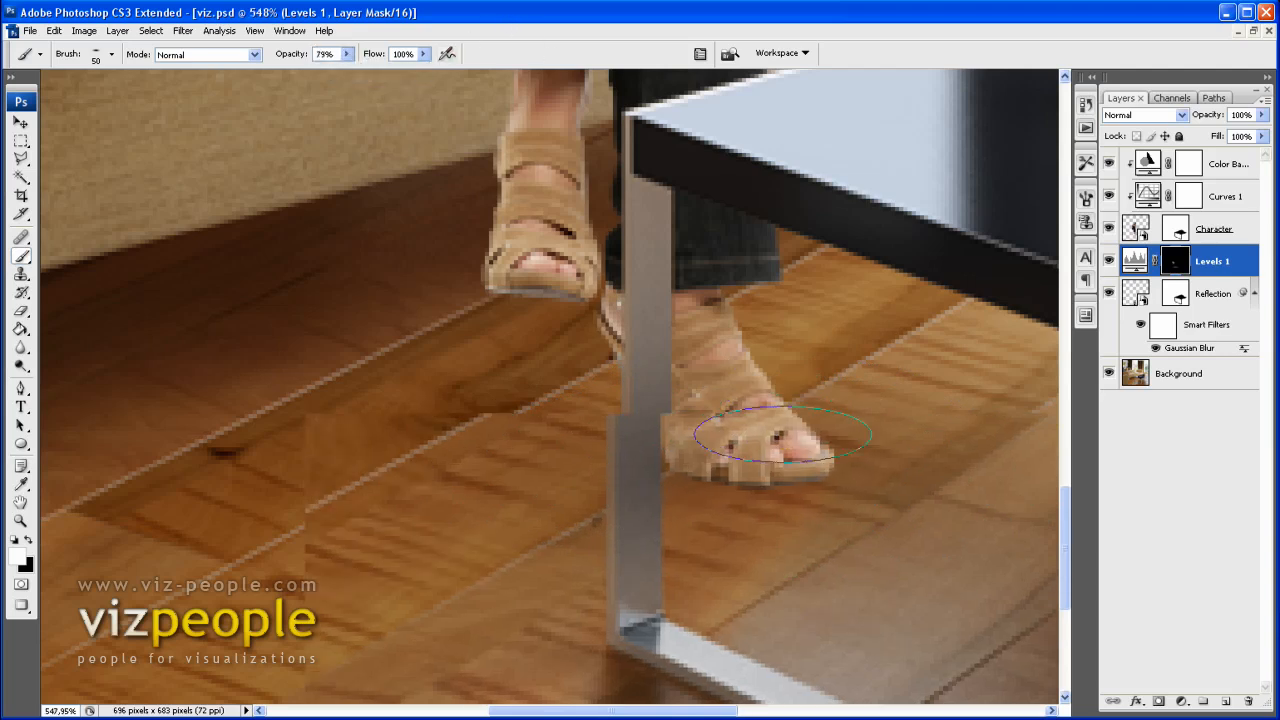
pyautogui.scroll(1, 783, 434)
pyautogui.press('[')
pyautogui.press('[')
pyautogui.press('[')
pyautogui.press('[')
pyautogui.press('[')
pyautogui.press('[')
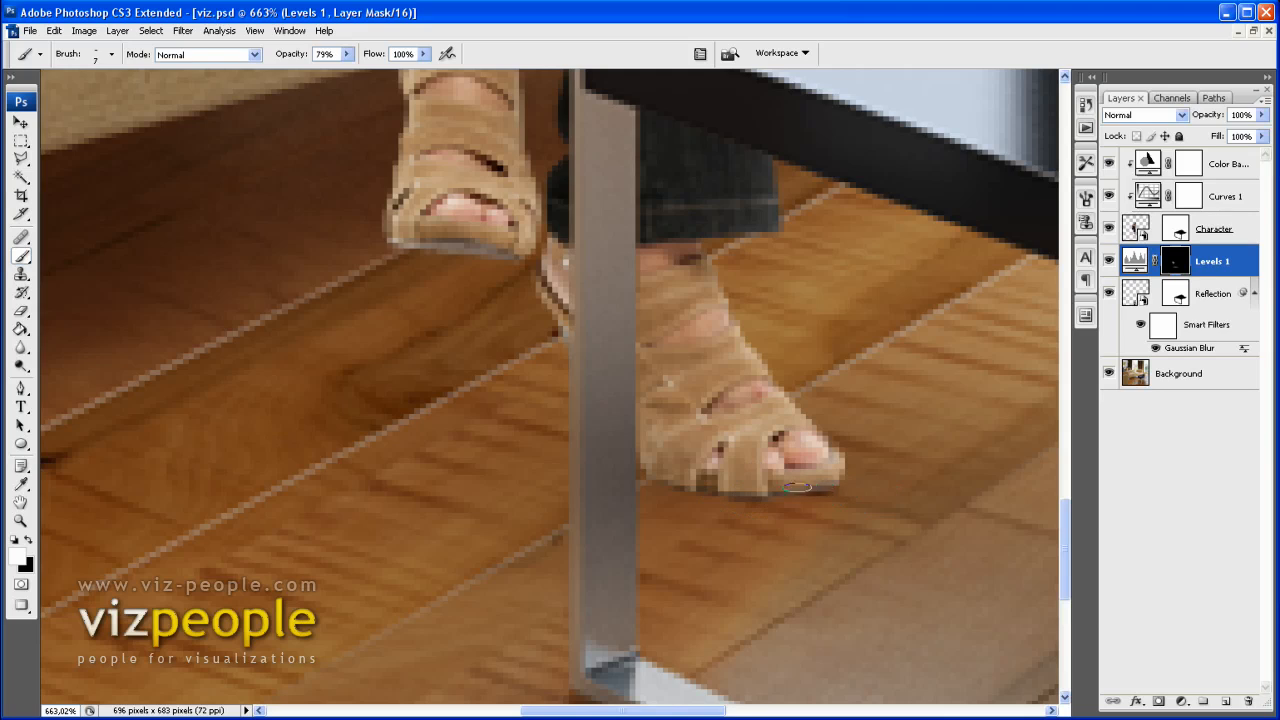
pyautogui.press(']')
pyautogui.press(']')
pyautogui.press(']')
pyautogui.press(']')
pyautogui.moveTo(348, 56); pyautogui.dragTo(321, 74)
pyautogui.press('[')
pyautogui.press('[')
pyautogui.moveTo(710, 482)
pyautogui.mouseDown()
pyautogui.moveTo(682, 475)
pyautogui.moveTo(820, 486)
pyautogui.mouseUp()
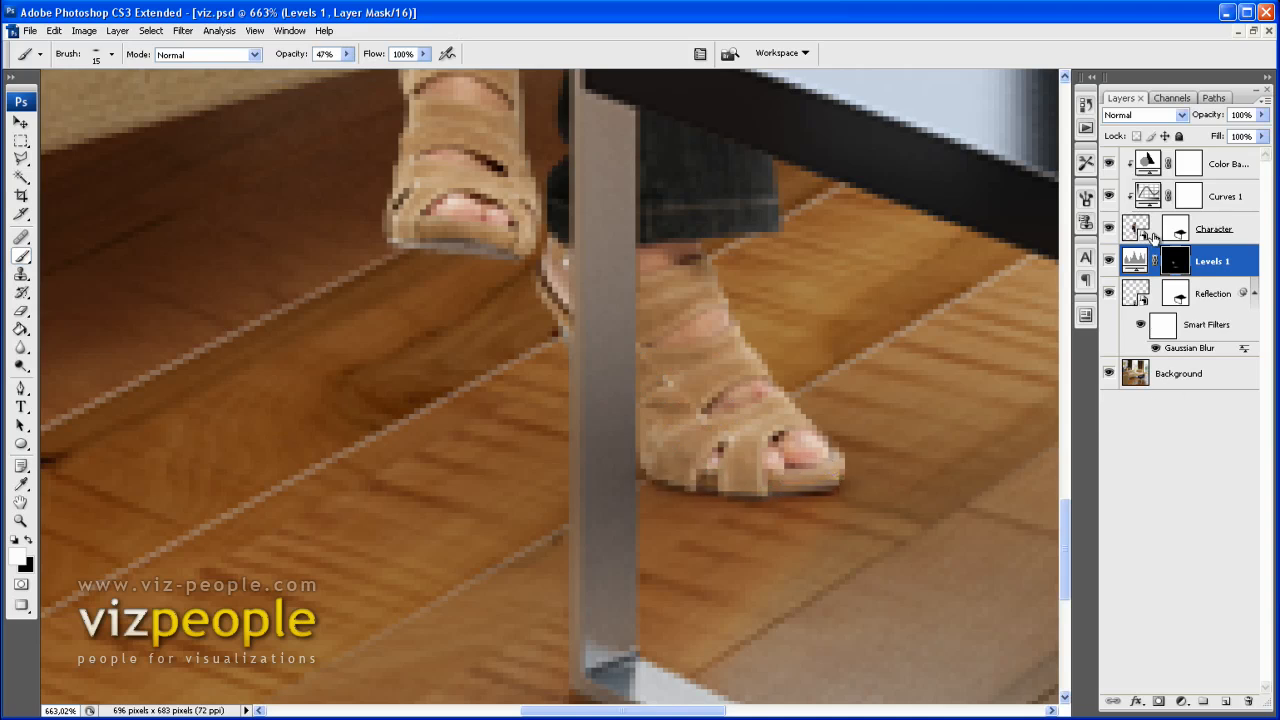
# Compare the whole image with and without the Levels 1 shadow layer.
pyautogui.scroll(-15, 765, 235)
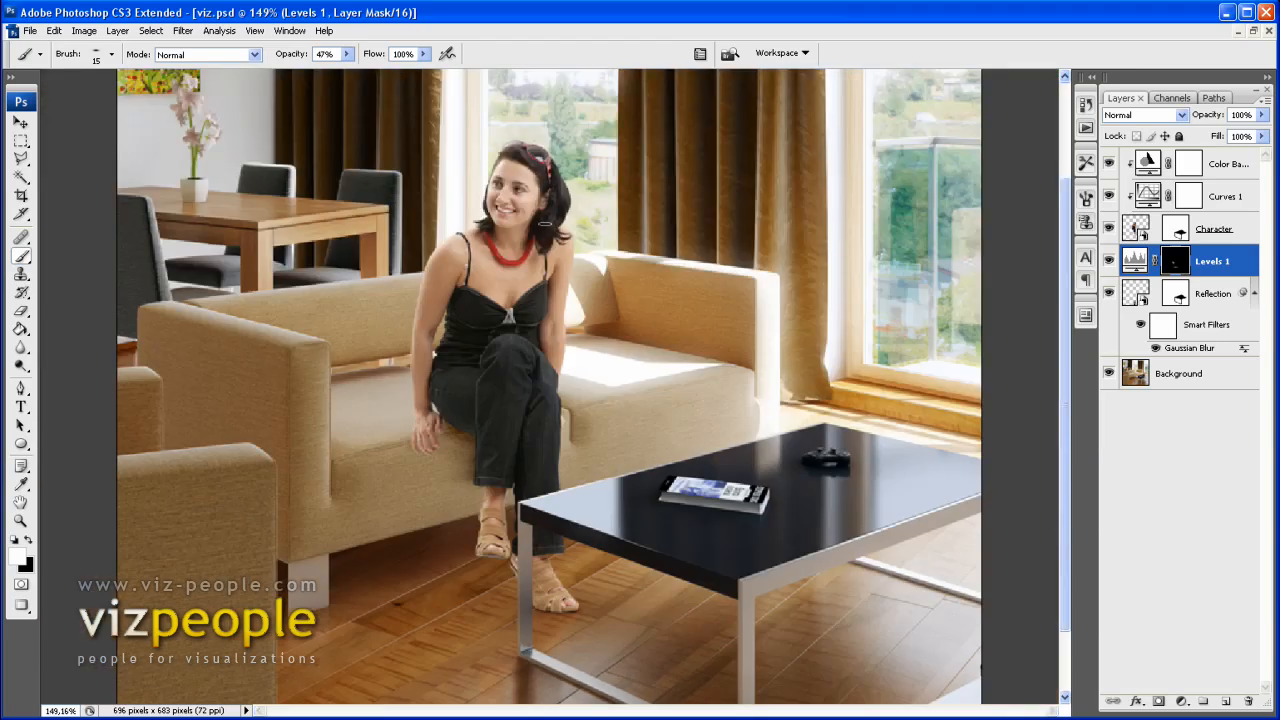
pyautogui.scroll(-2, 544, 223)
pyautogui.click(1109, 262)
pyautogui.click(1109, 262)
pyautogui.click(1109, 262)
pyautogui.click(1108, 262)
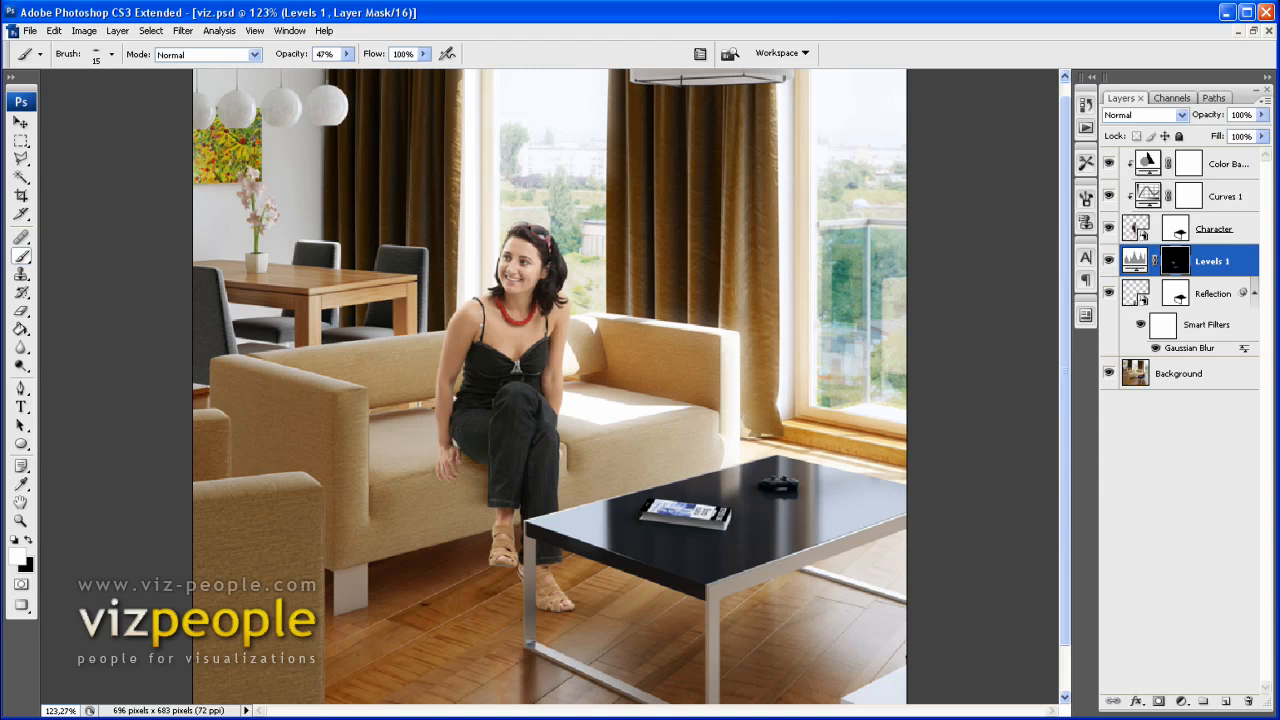
# Try loading the Character layer's mask as a selection and inverting it to isolate the table, and deselect it.
pyautogui.press('v')
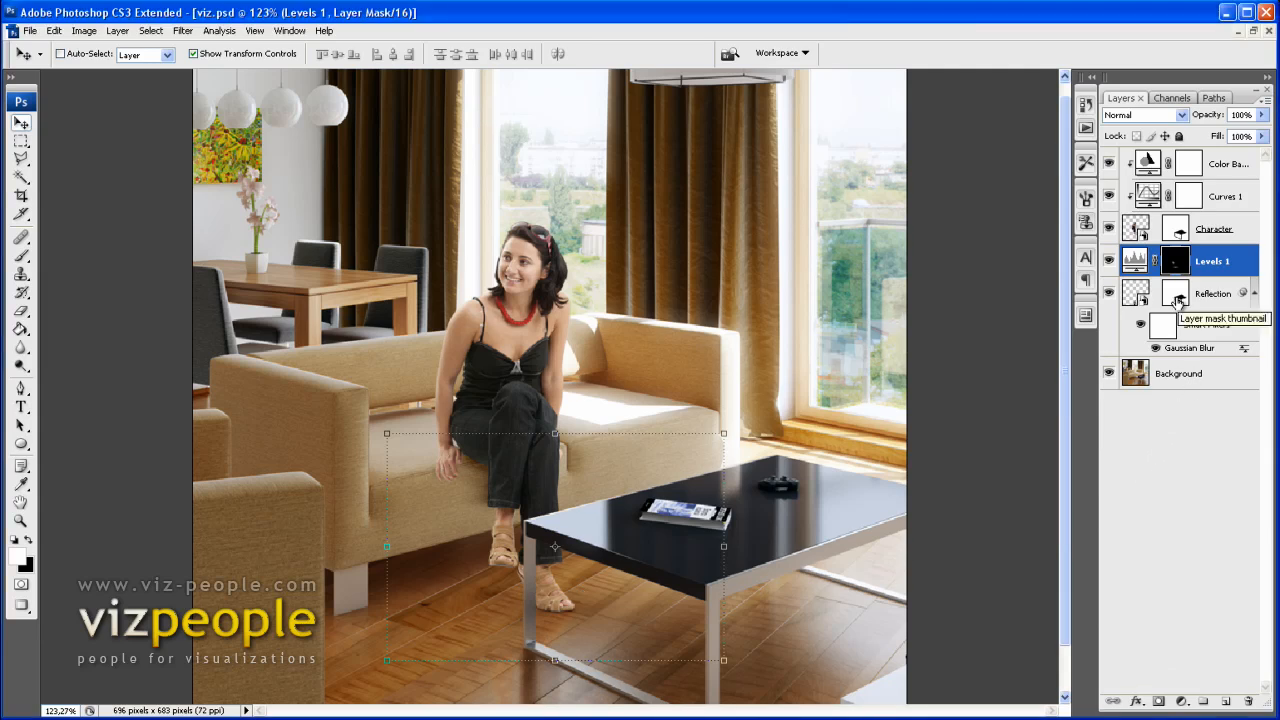
pyautogui.keyDown('ctrl'); pyautogui.click(1179, 232); pyautogui.keyUp('ctrl')
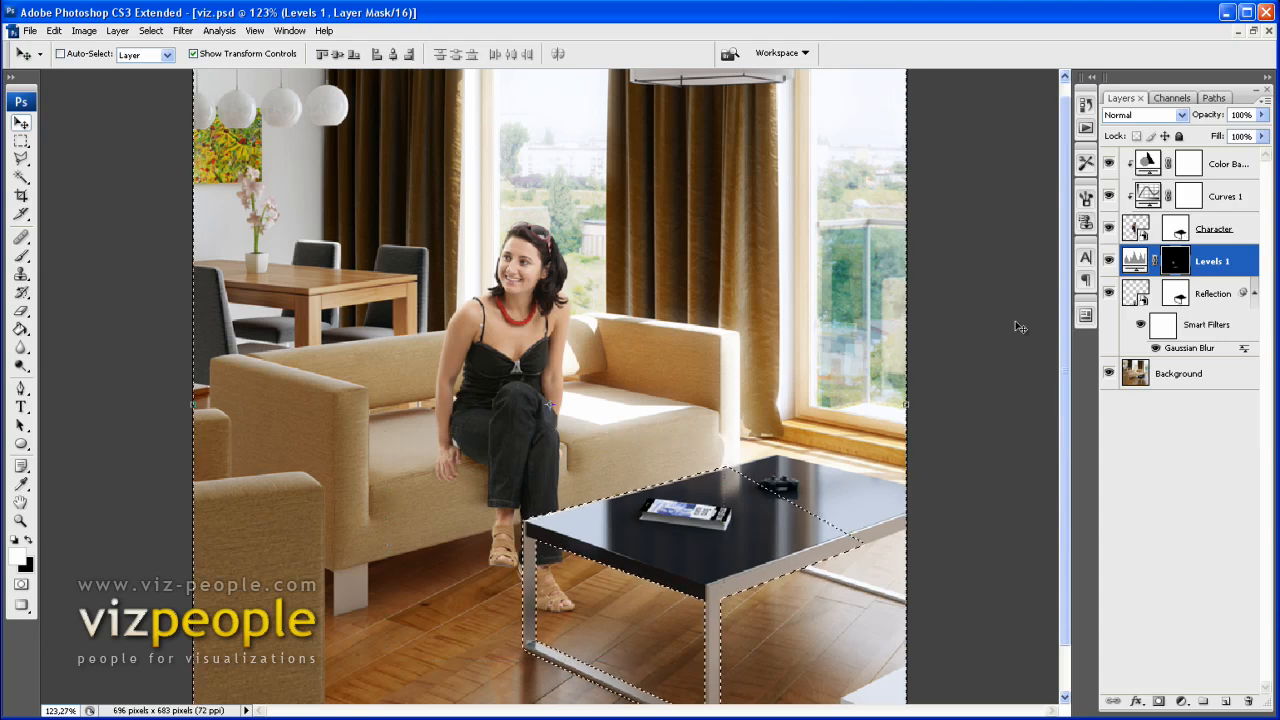
pyautogui.click(151, 31)
pyautogui.click(165, 91)
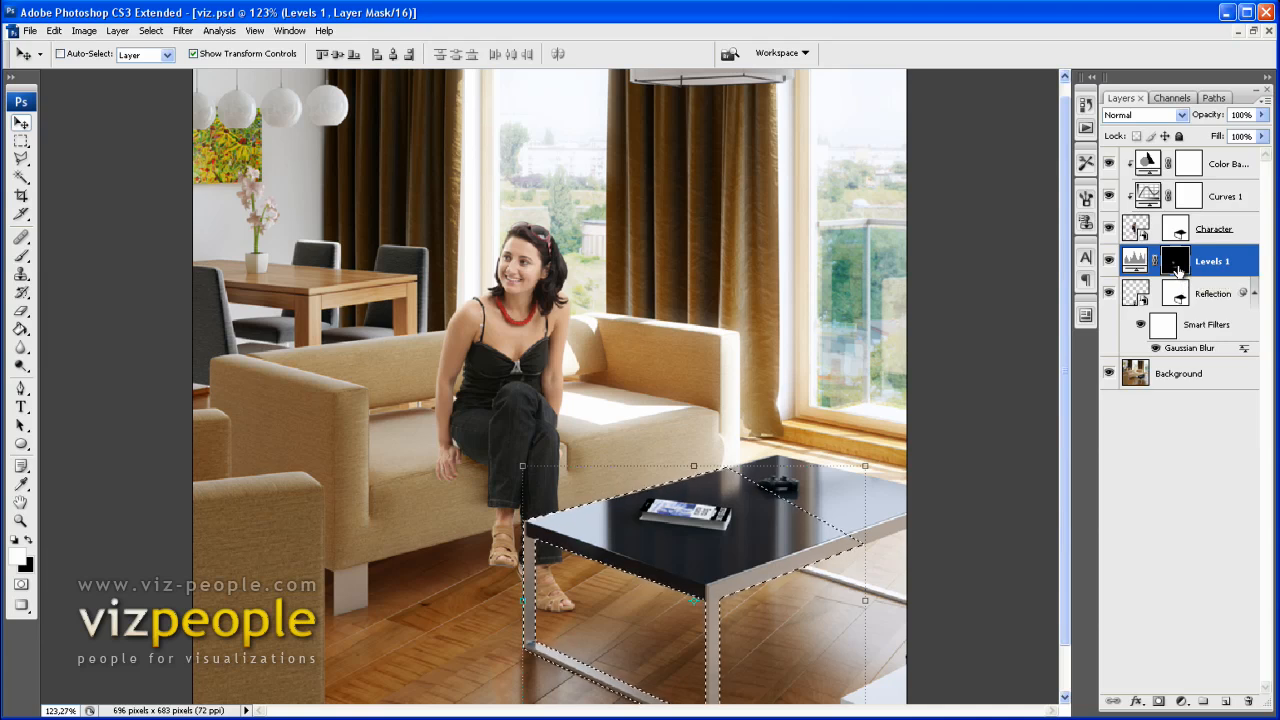
pyautogui.hotkey('ctrl', 'd')
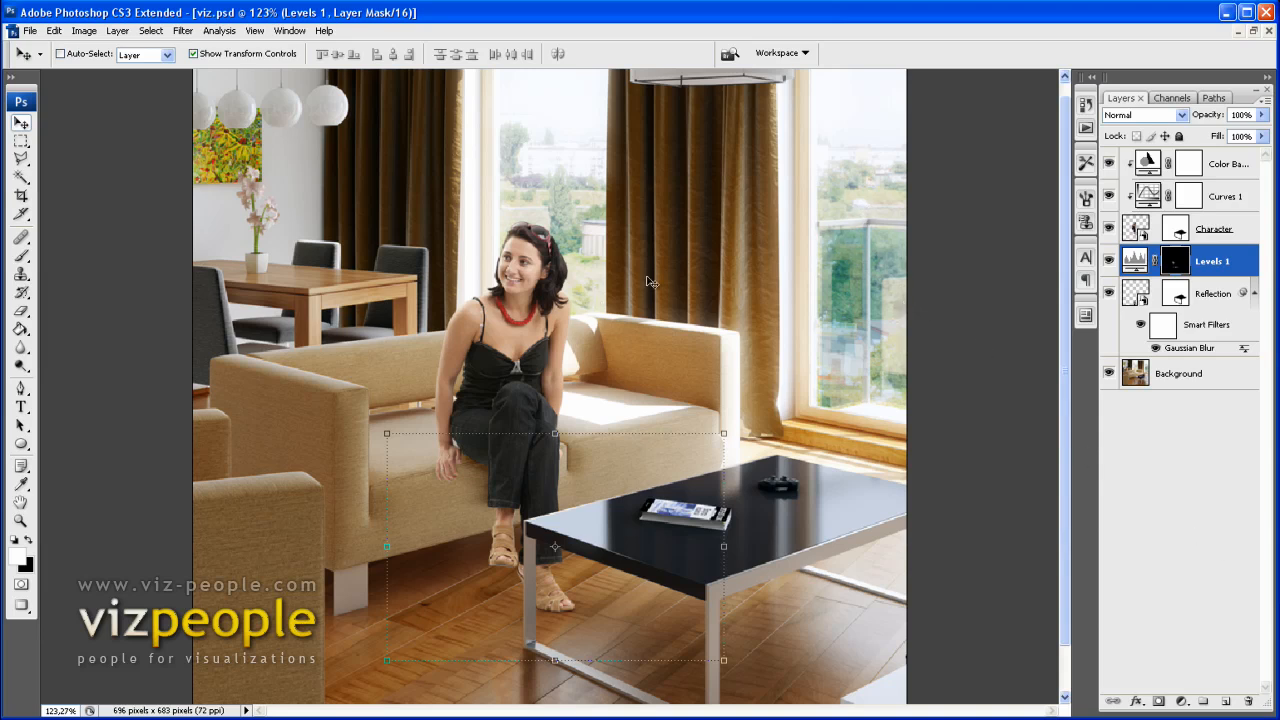
# Add a brightening Curves adjustment layer above the Color Balance layer and invert its mask to black.
pyautogui.click(1224, 180)
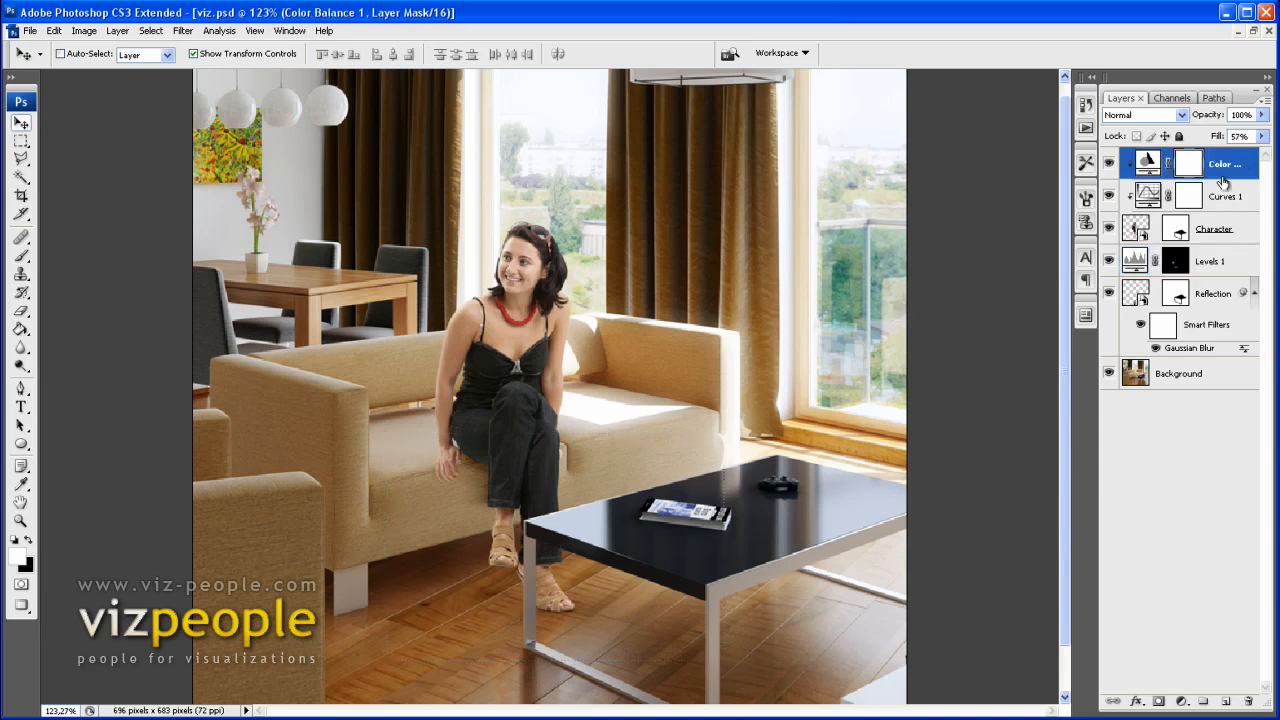
pyautogui.click(1182, 703)
pyautogui.click(1204, 719)
pyautogui.moveTo(927, 425); pyautogui.dragTo(912, 407)
pyautogui.click(1082, 287)
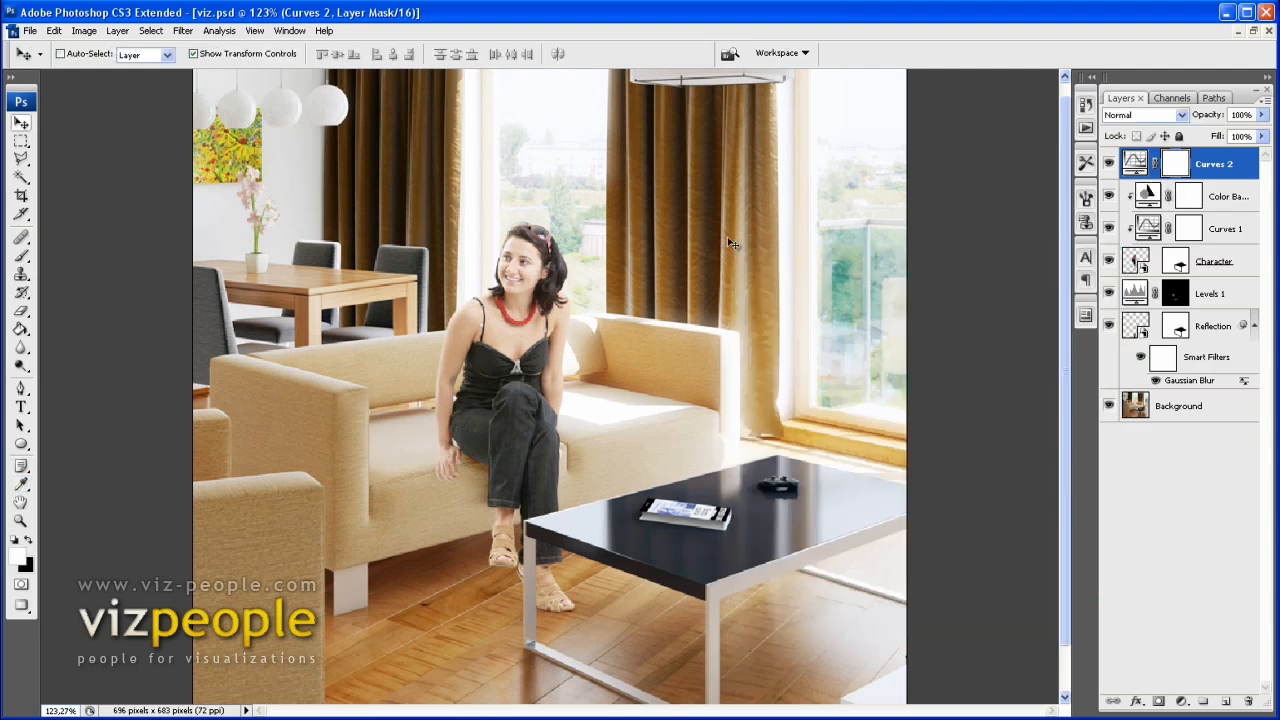
pyautogui.hotkey('ctrl', 'i')
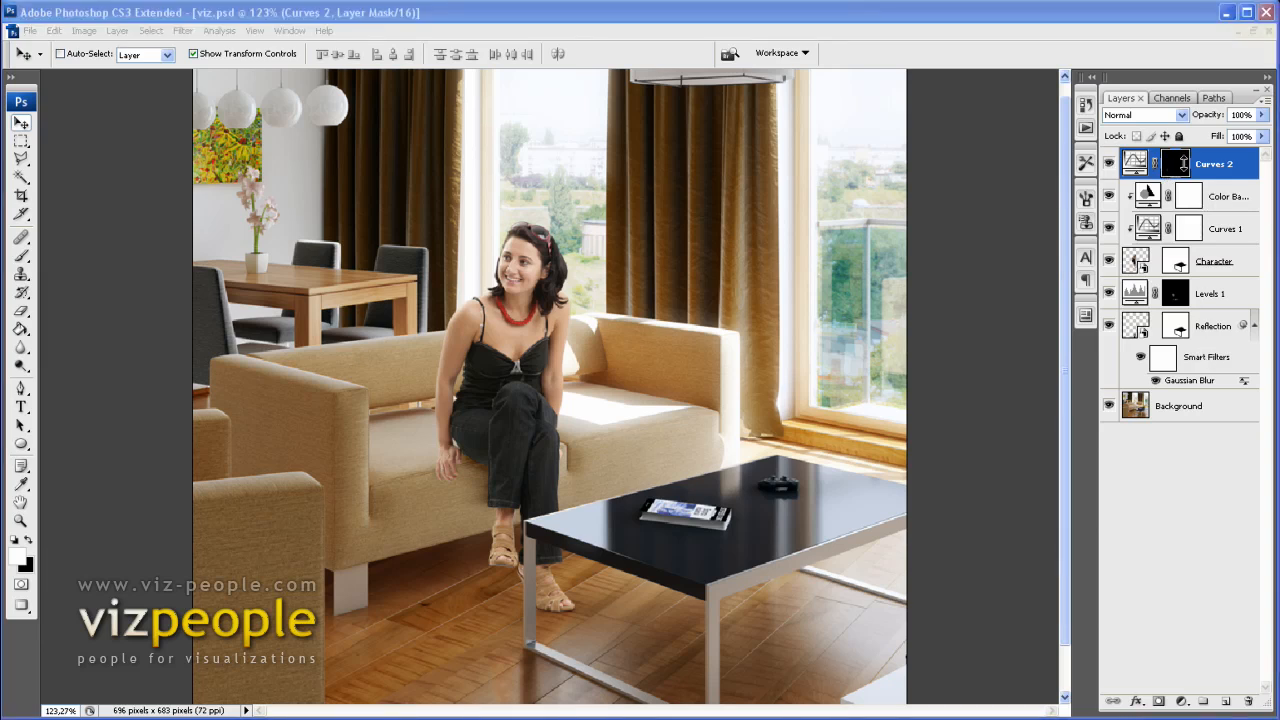
# Clip Curves 2 to the layer below and paint its mask white beside the woman's head and shoulder with a 90 px brush at 47% opacity.
pyautogui.click(1222, 168)
pyautogui.keyDown('alt'); pyautogui.click(1222, 182); pyautogui.keyUp('alt')
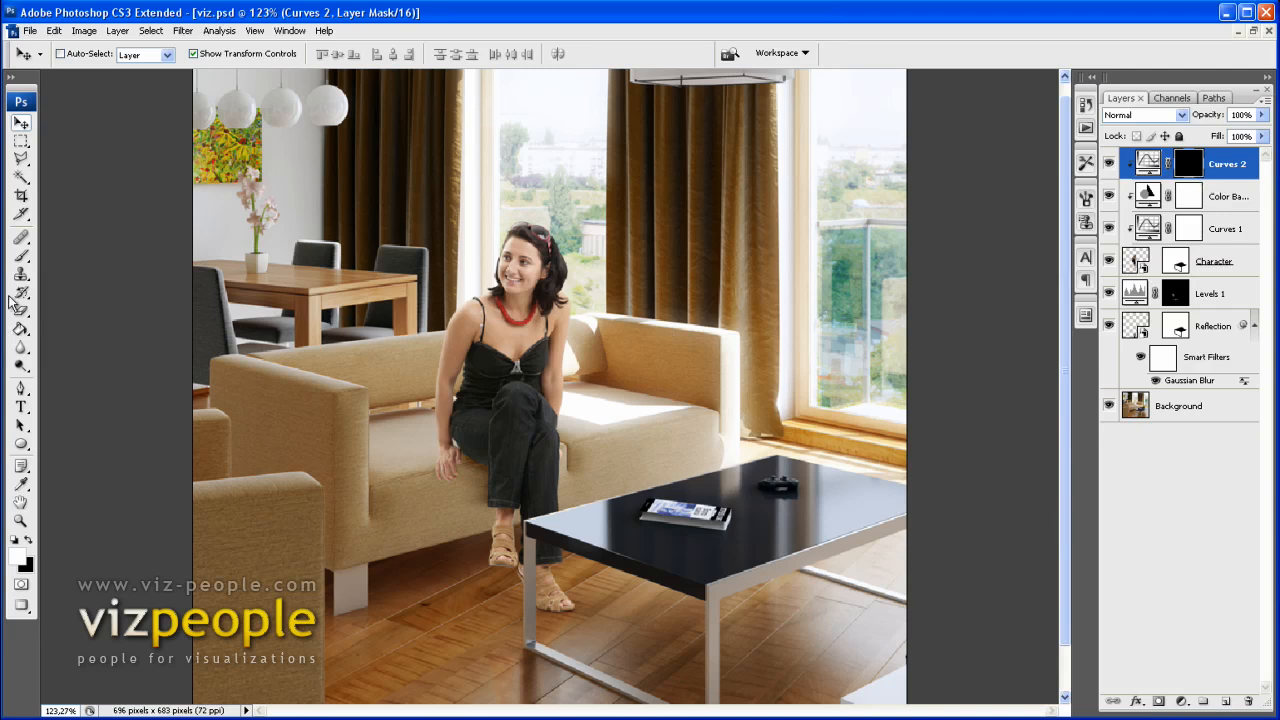
pyautogui.click(21, 255)
pyautogui.click(112, 55)
pyautogui.click(167, 216)
pyautogui.click(378, 32)
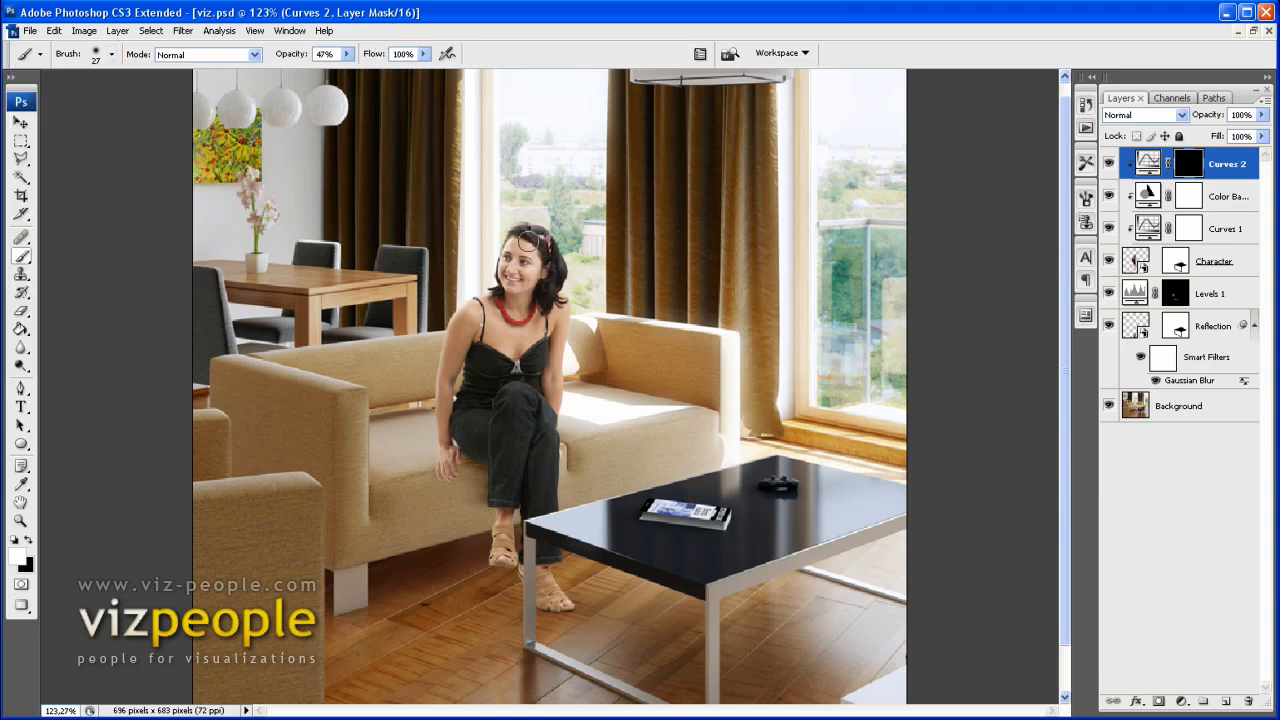
pyautogui.press(']')
pyautogui.press(']')
pyautogui.press(']')
pyautogui.press(']')
pyautogui.press(']')
pyautogui.press(']')
pyautogui.moveTo(583, 237)
pyautogui.mouseDown()
pyautogui.moveTo(601, 299)
pyautogui.moveTo(569, 209)
pyautogui.moveTo(596, 346)
pyautogui.moveTo(570, 242)
pyautogui.moveTo(577, 322)
pyautogui.mouseUp()
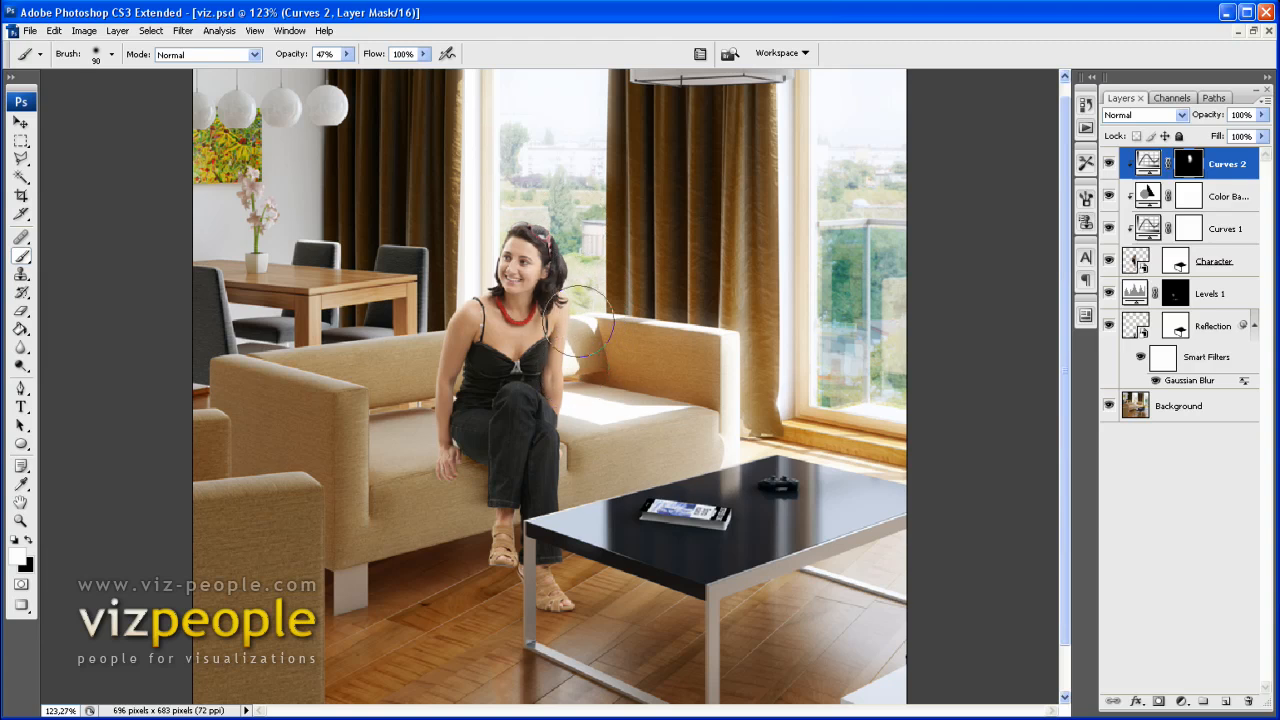
# Raise the brush opacity to 67% and paint the Curves 2 mask white down the woman's window-facing side, from shoulder to feet.
pyautogui.click(346, 54)
pyautogui.click(457, 28)
pyautogui.press(']')
pyautogui.press(']')
pyautogui.moveTo(600, 298)
pyautogui.mouseDown()
pyautogui.moveTo(580, 416)
pyautogui.moveTo(580, 366)
pyautogui.moveTo(575, 590)
pyautogui.mouseUp()
pyautogui.press('[')
pyautogui.press('[')
pyautogui.press('[')
pyautogui.press('[')
pyautogui.press('[')
pyautogui.press(']')
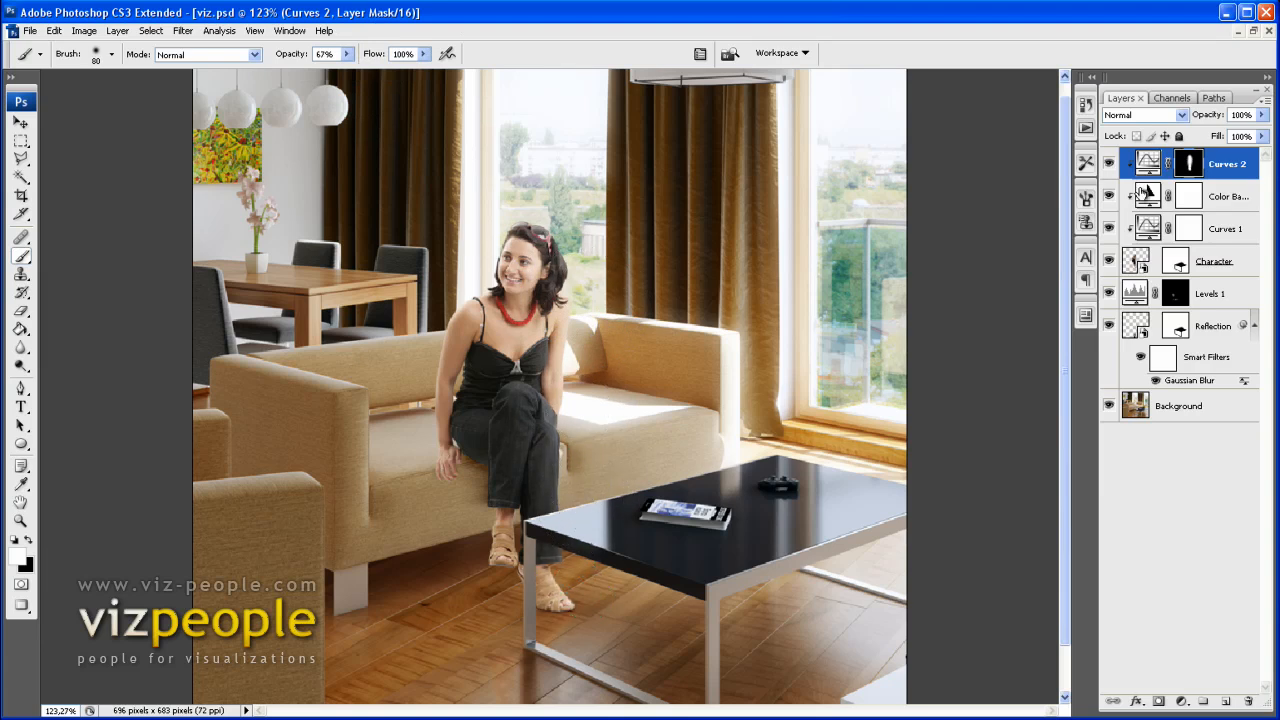
# Strengthen the brightening of Curves 2 by lifting the midpoint of its RGB curve slightly.
pyautogui.doubleClick(1147, 163)
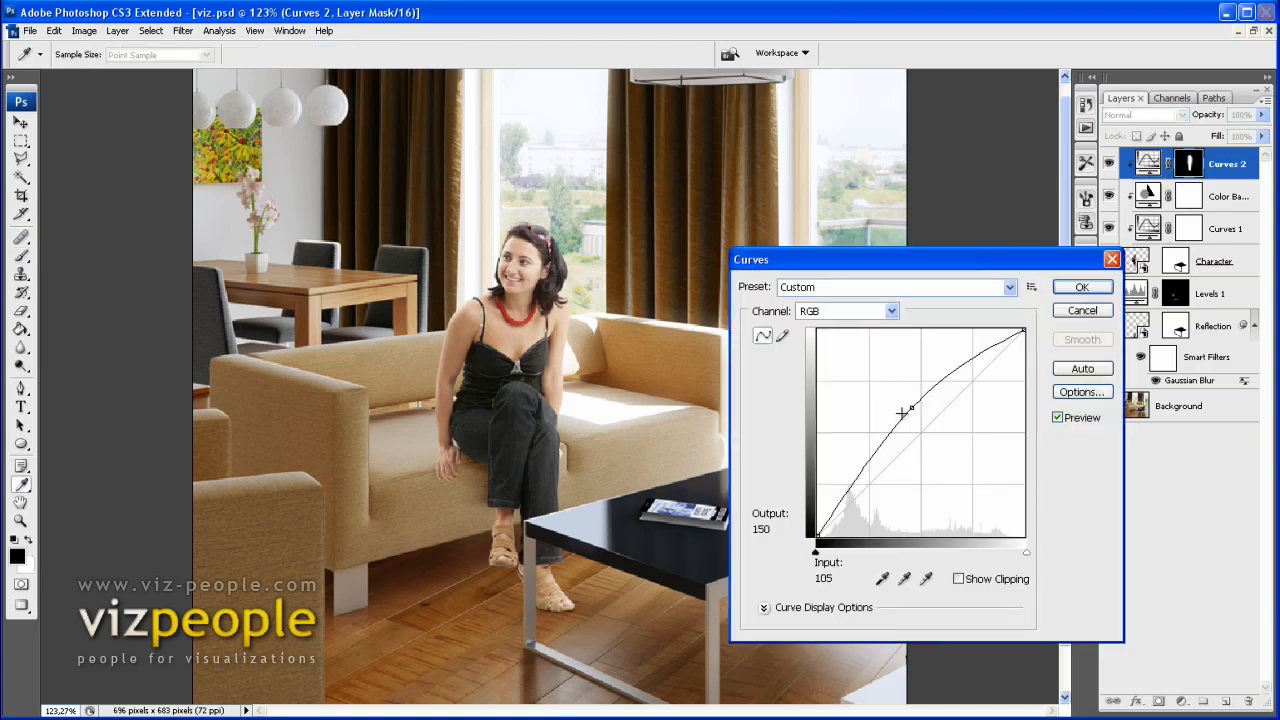
pyautogui.moveTo(909, 402); pyautogui.dragTo(903, 398)
pyautogui.click(1082, 288)
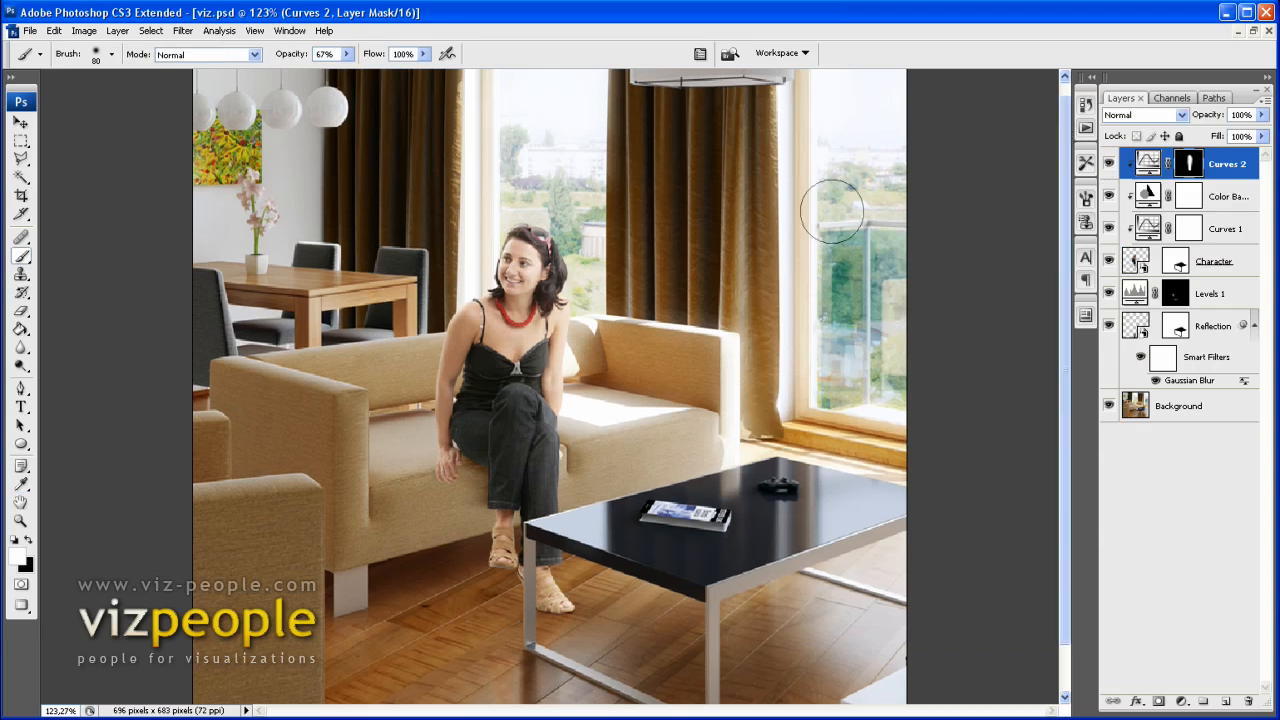
# Compare the whole image with and without the Curves 2 highlight layer.
pyautogui.scroll(-3, 832, 209)
pyautogui.click(1107, 164)
pyautogui.click(1107, 164)
pyautogui.click(1107, 164)
pyautogui.click(1107, 164)
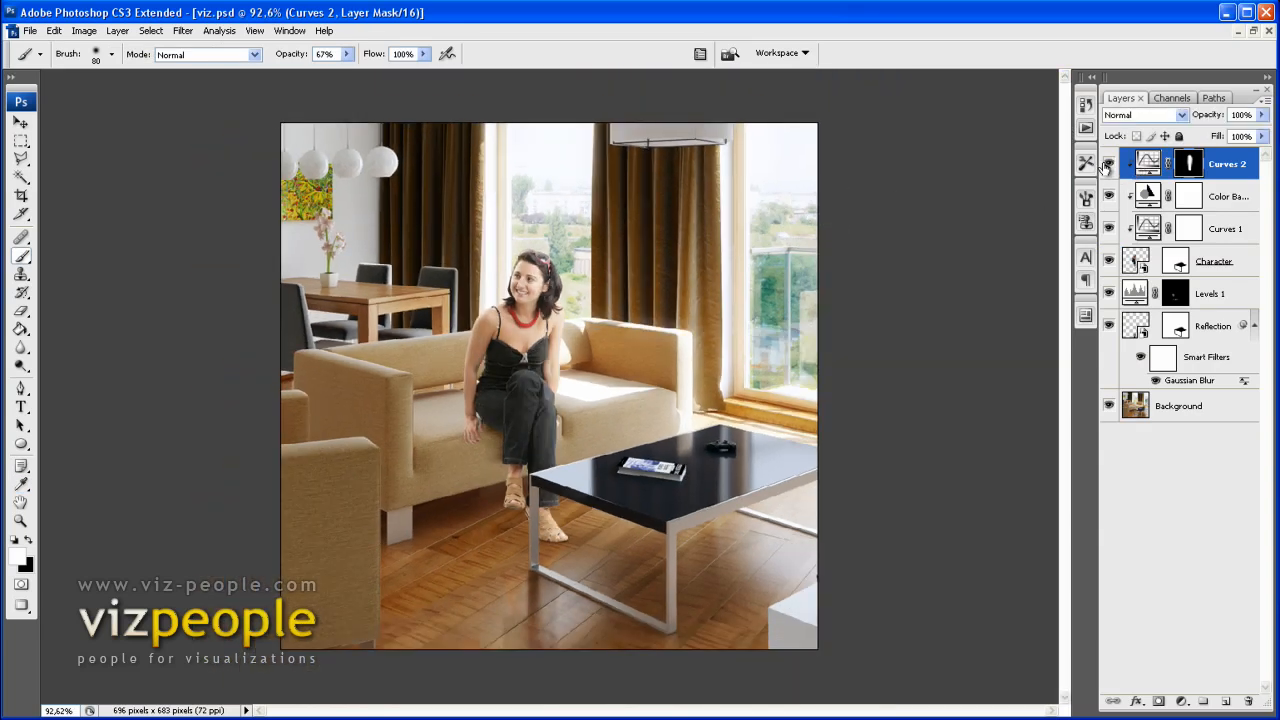
# Reduce the brush for the Curves 2 mask to 45 px and leave white as the foreground colour.
pyautogui.press('x')
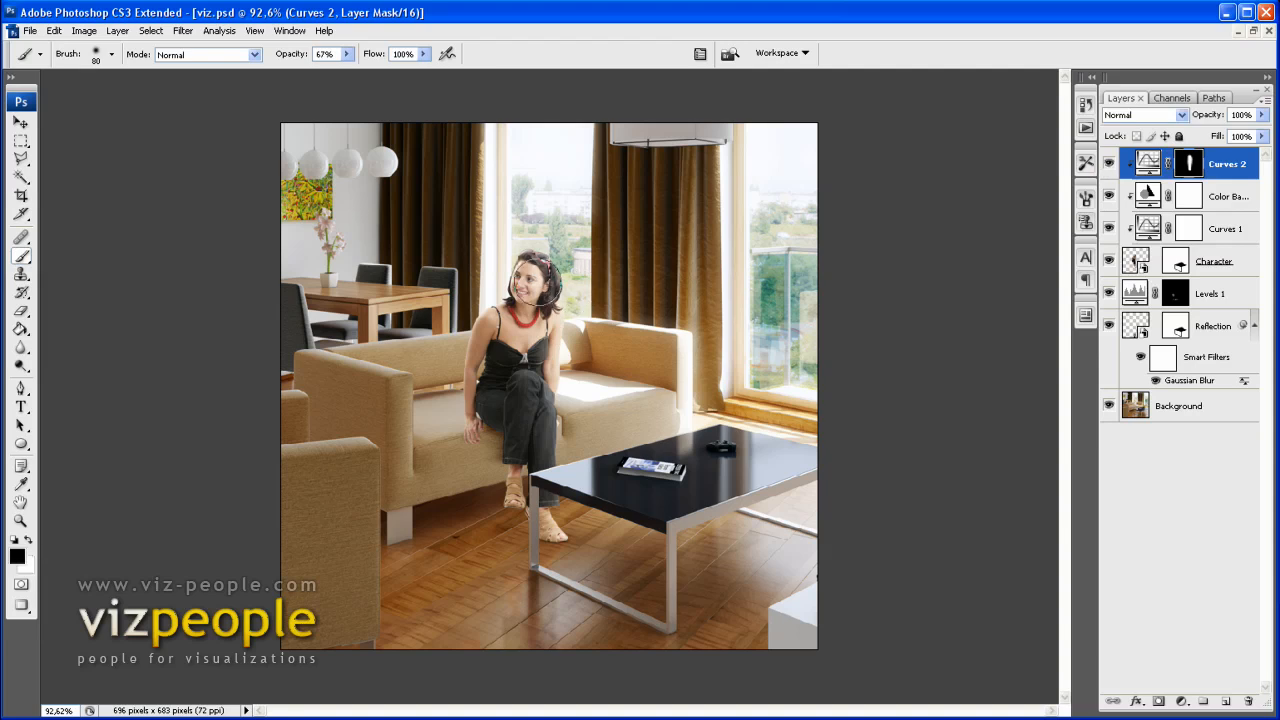
pyautogui.scroll(3, 512, 278)
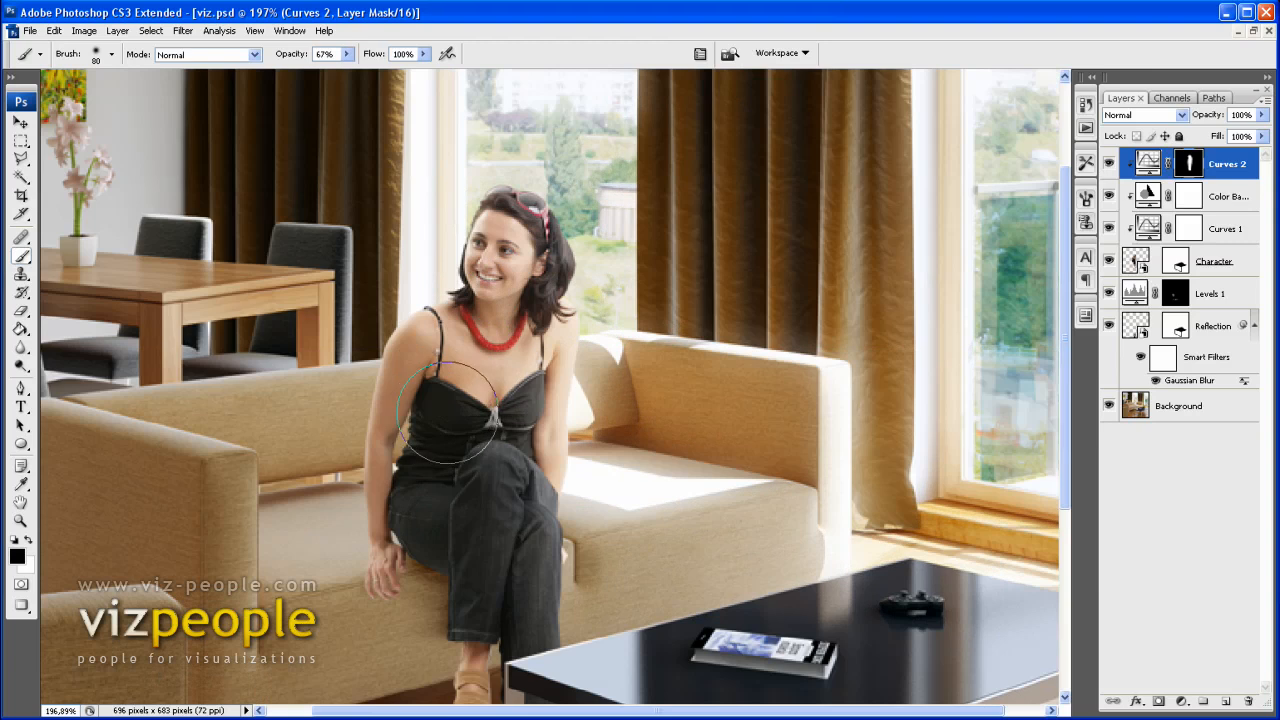
pyautogui.press('[')
pyautogui.press('[')
pyautogui.press('[')
pyautogui.press('[')
pyautogui.press('x')
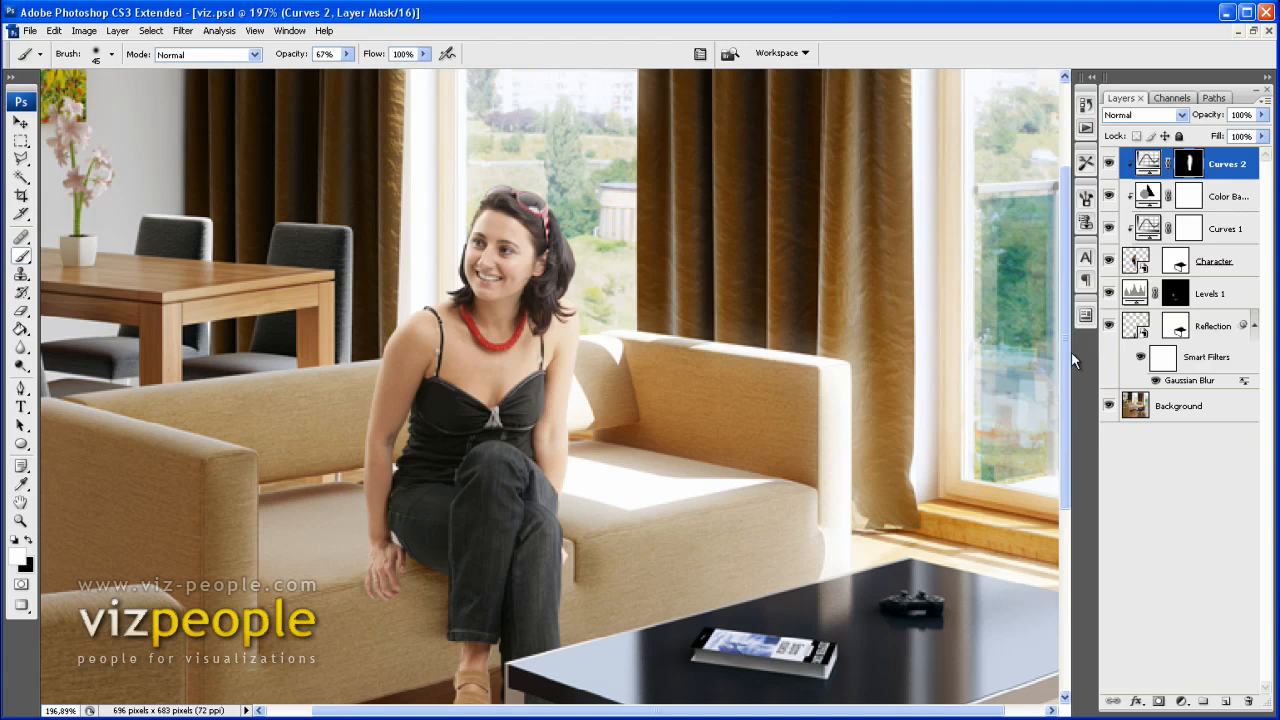
# View the whole composite at exactly 100% zoom.
pyautogui.scroll(-1, 963, 389)
pyautogui.scroll(-6, 963, 389)
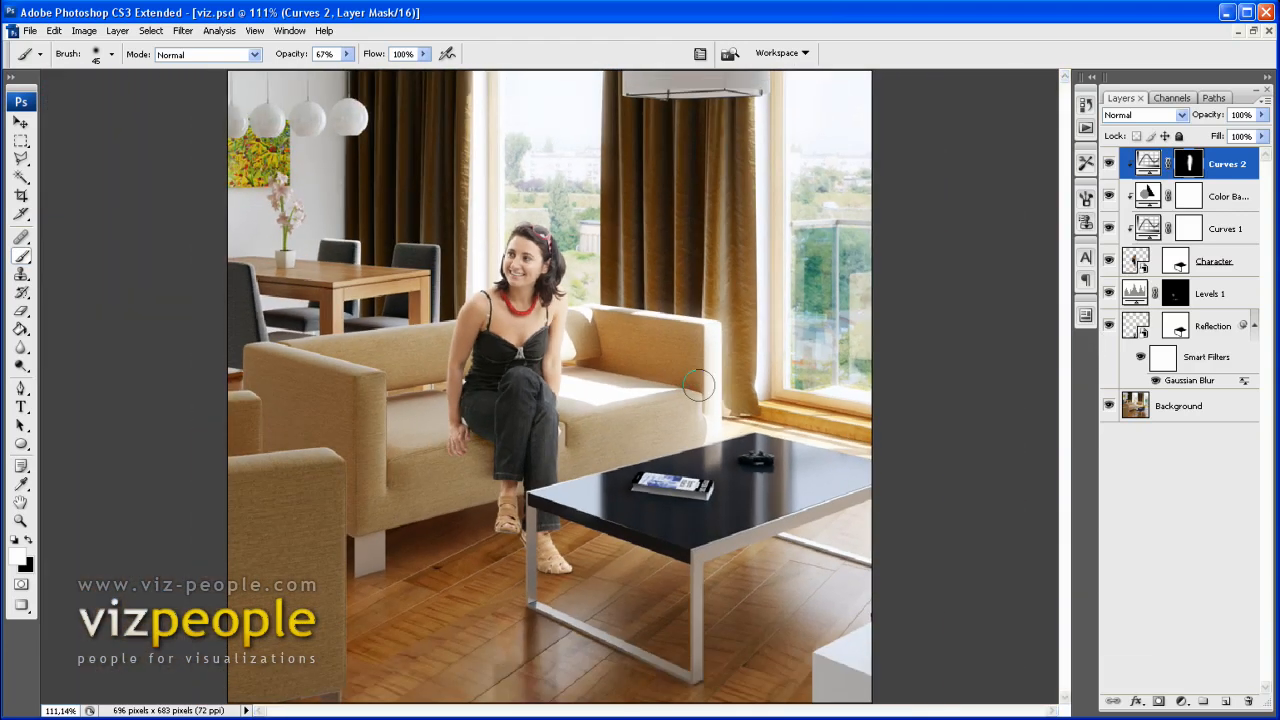
pyautogui.scroll(1, 698, 385)
pyautogui.click(52, 710)
pyautogui.write('100')
pyautogui.press('Return')
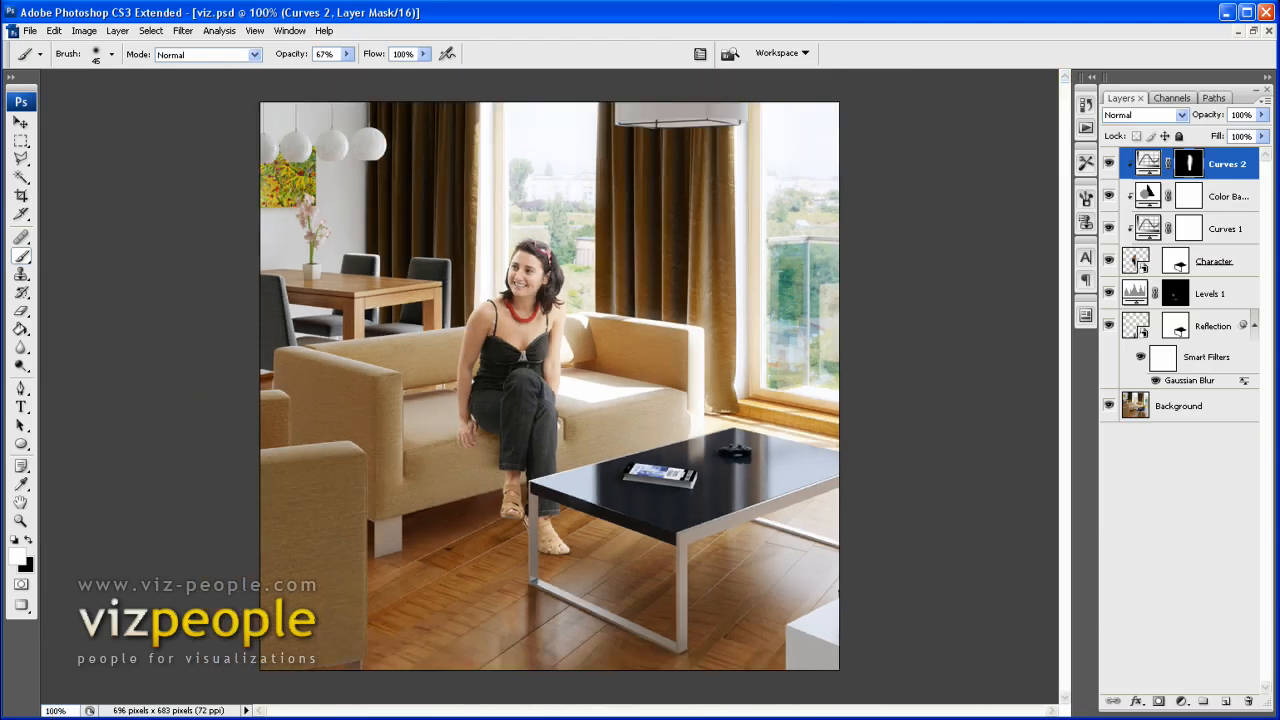